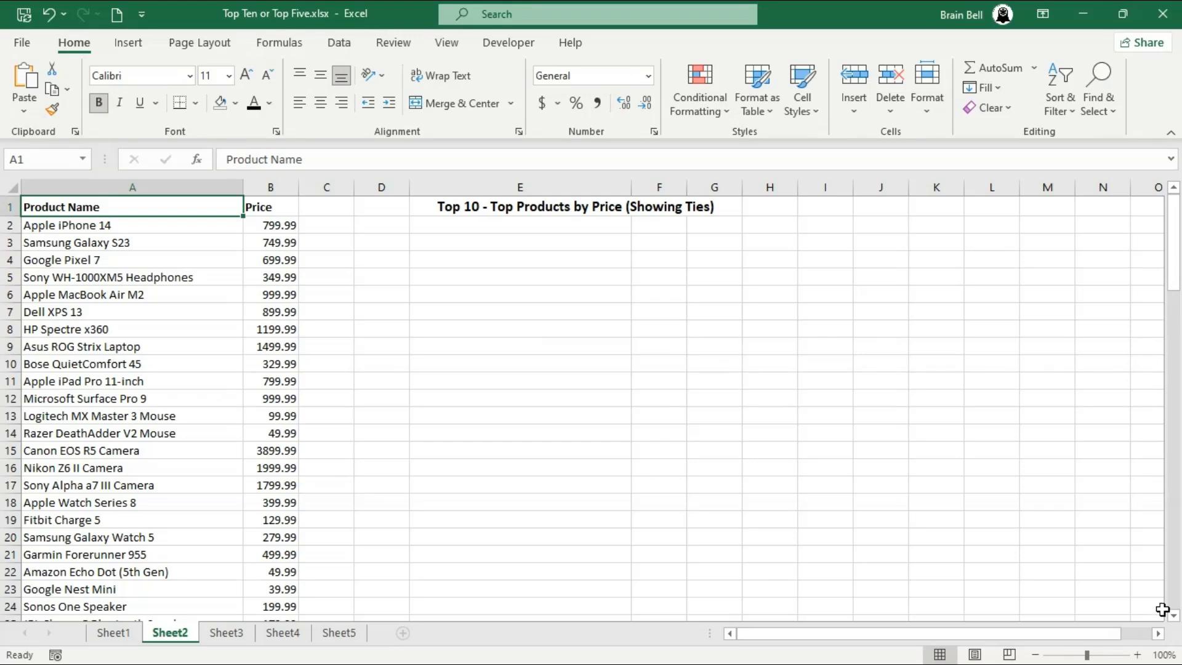
- Scroll down to check the last product entry in row 102, then return to the top
{"action": "left_click", "coordinate": [1174, 614]}
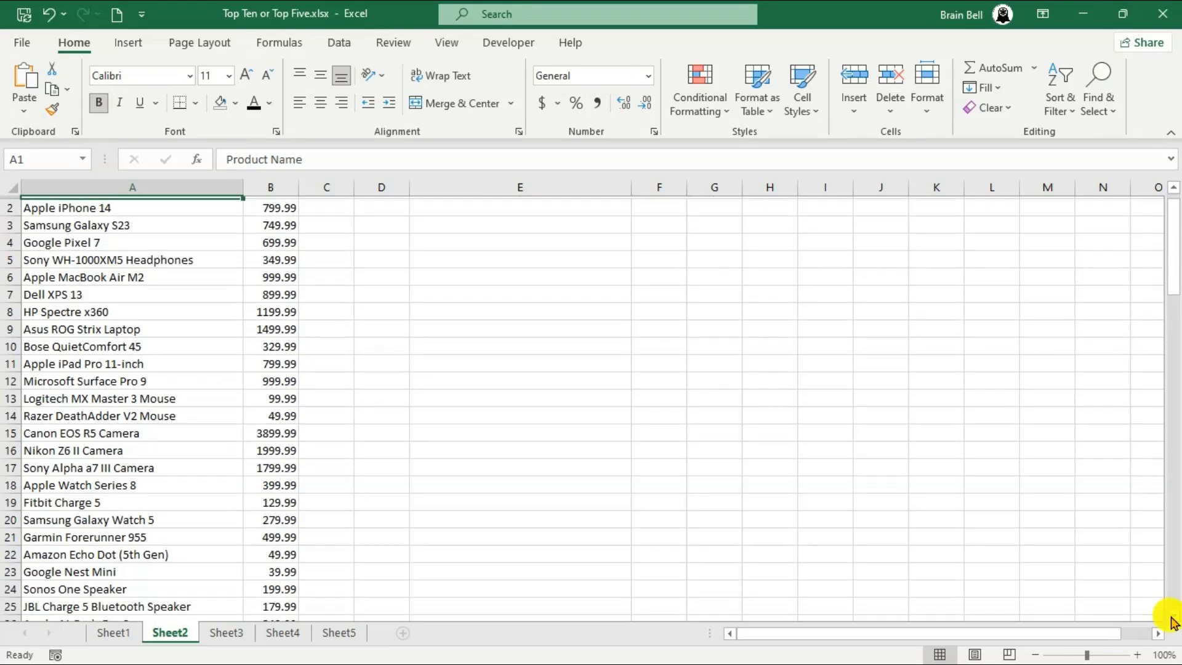
{"action": "left_click", "coordinate": [1174, 614]}
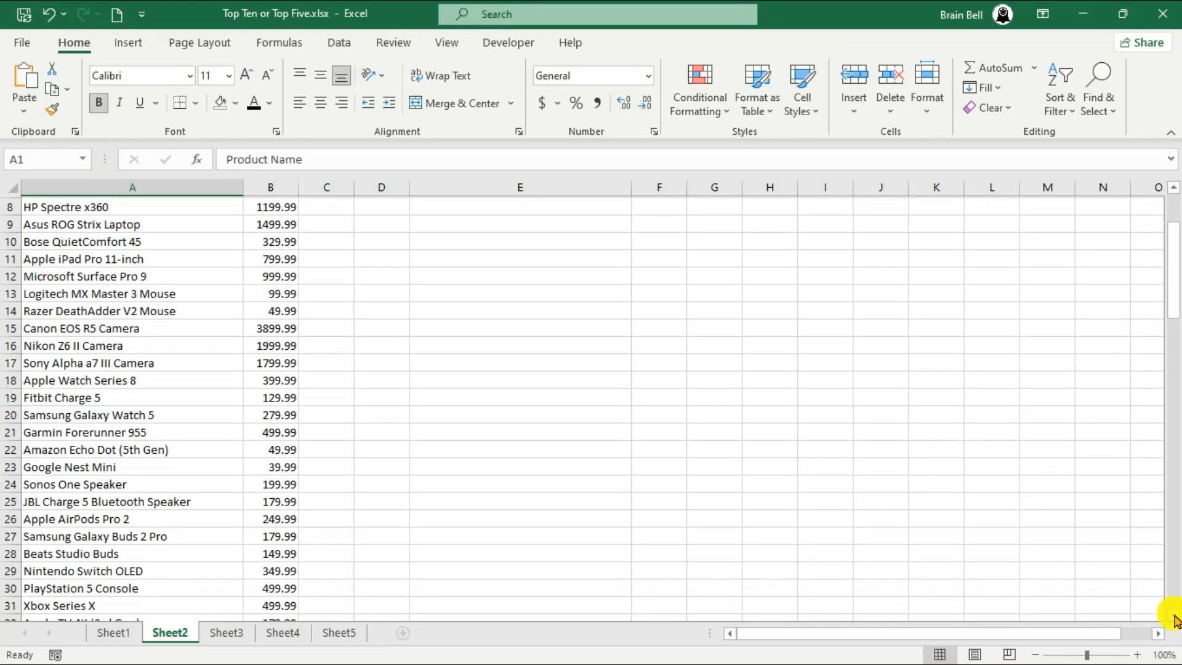
{"action": "left_click", "coordinate": [1174, 614]}
{"action": "left_click", "coordinate": [1173, 583]}
{"action": "left_click", "coordinate": [1173, 583]}
{"action": "left_click", "coordinate": [1173, 583]}
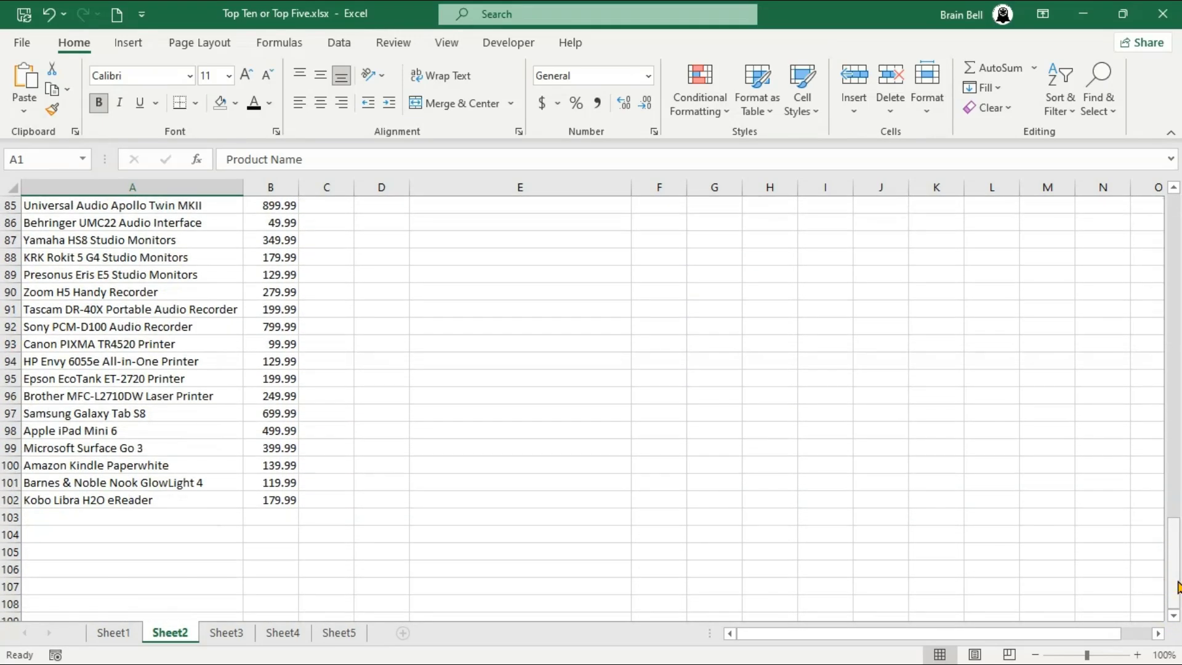
{"action": "left_click", "coordinate": [132, 500]}
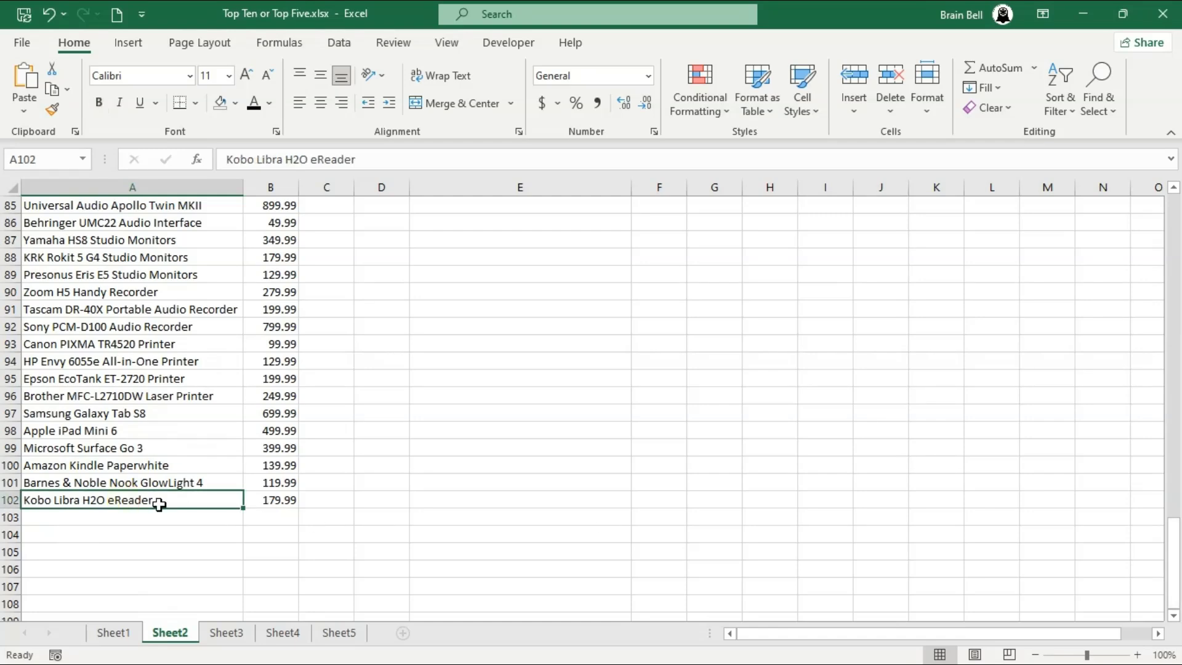
{"action": "left_click_drag", "start_coordinate": [1178, 498], "coordinate": [1175, 191]}
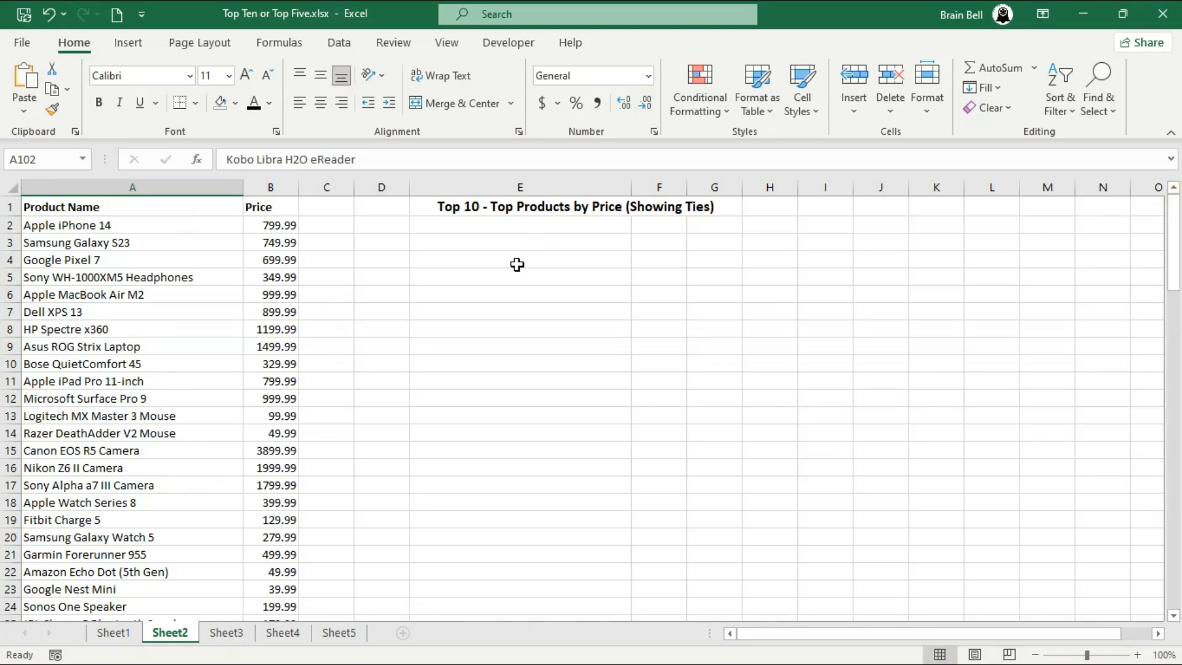
- Enter the headers Product Name, Price and Rank in E3:G3
{"action": "left_click", "coordinate": [537, 246]}
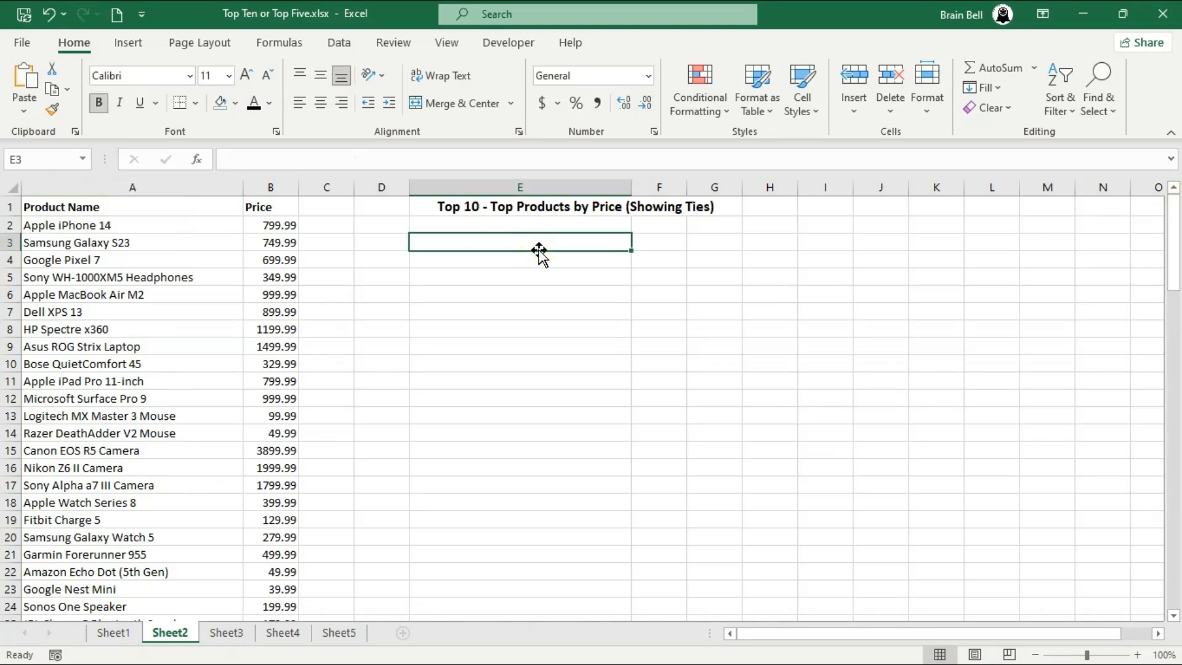
{"action": "type", "text": "pRODUC"}
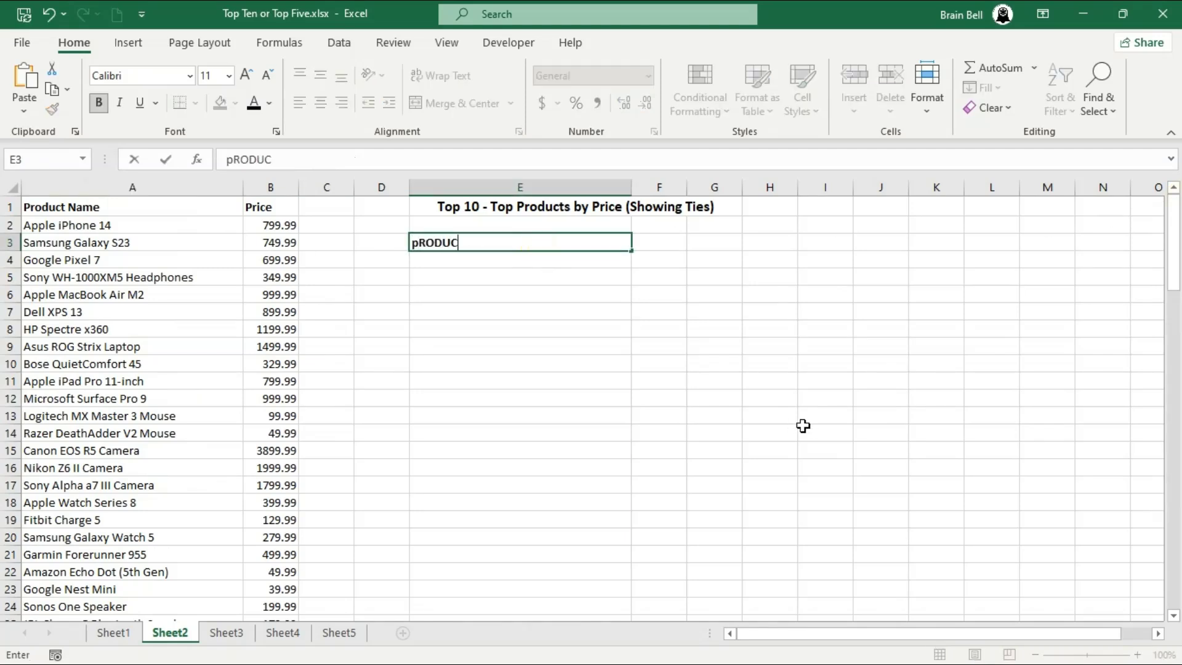
{"action": "key", "text": "BackSpace"}
{"action": "key", "text": "BackSpace"}
{"action": "key", "text": "BackSpace"}
{"action": "key", "text": "BackSpace"}
{"action": "key", "text": "BackSpace"}
{"action": "key", "text": "BackSpace"}
{"action": "type", "text": "Product Name"}
{"action": "key", "text": "Tab"}
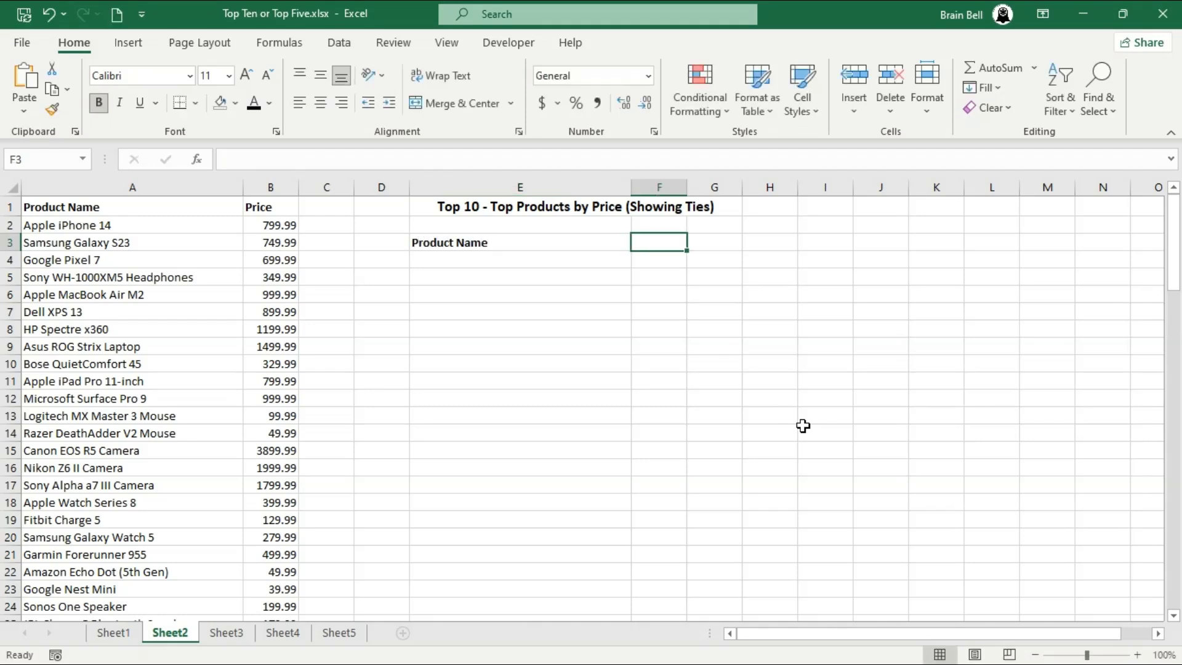
{"action": "type", "text": "Price"}
{"action": "key", "text": "Tab"}
{"action": "type", "text": "Rank"}
{"action": "key", "text": "Return"}
- Begin a LARGE formula in F4 for the first price
{"action": "key", "text": "Tab"}
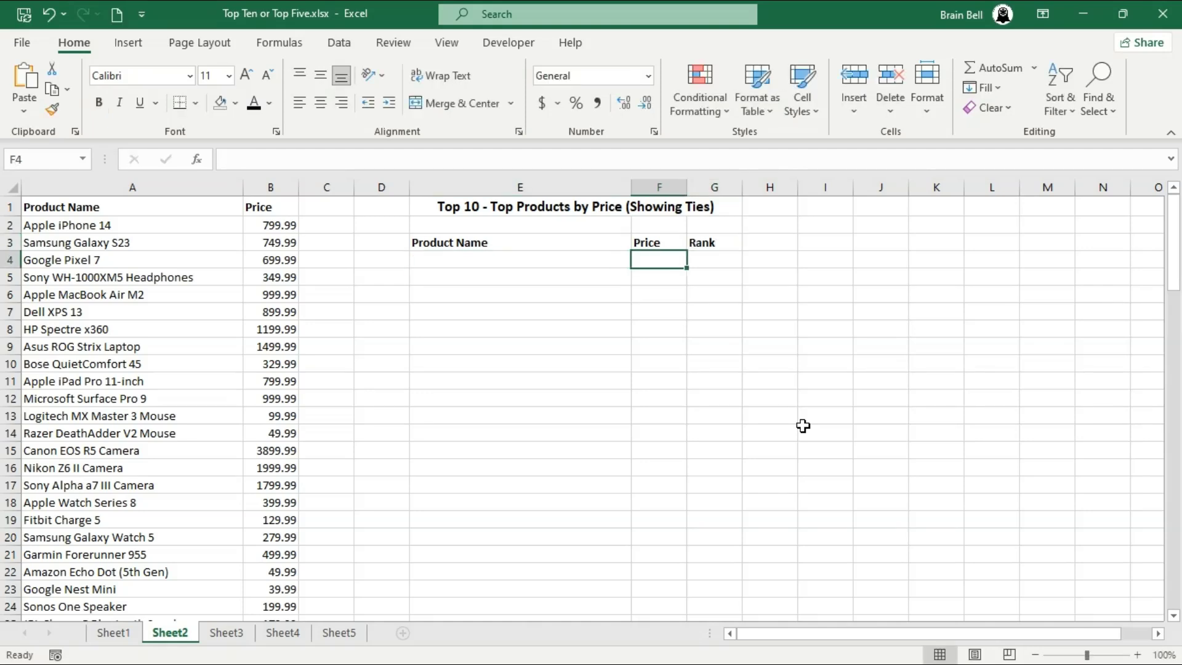
{"action": "type", "text": "=LARGE("}
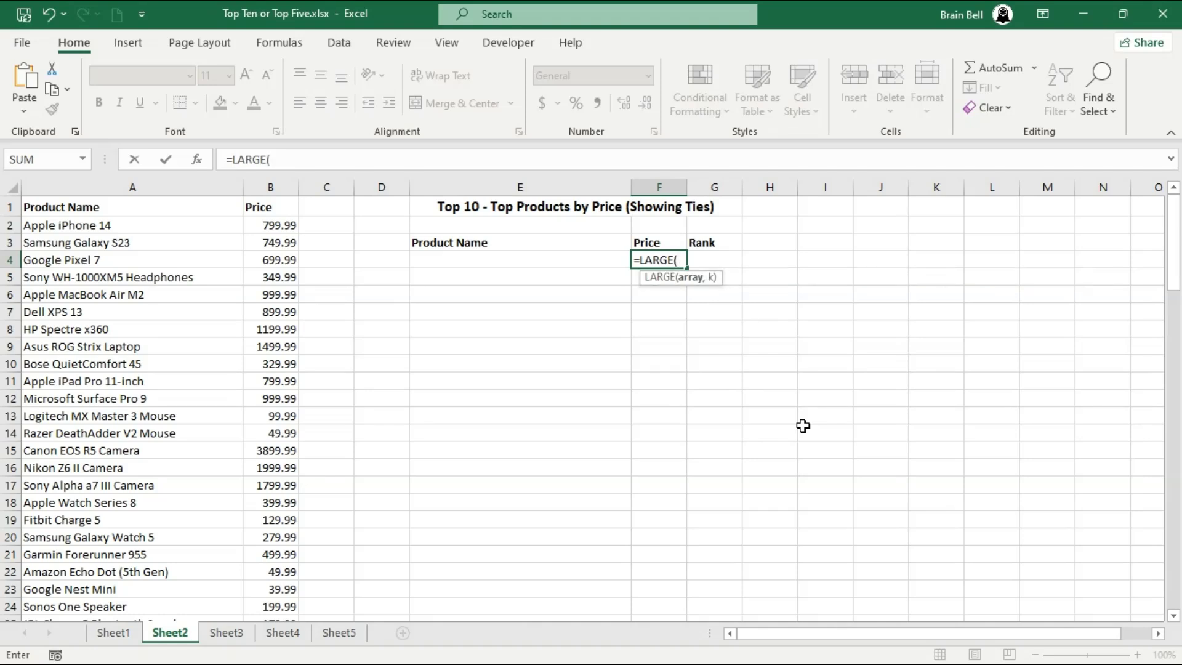
- Complete =LARGE(B2:B102,1) in F4 so it returns 4999.99
{"action": "left_click", "coordinate": [282, 226]}
{"action": "key", "text": "F8"}
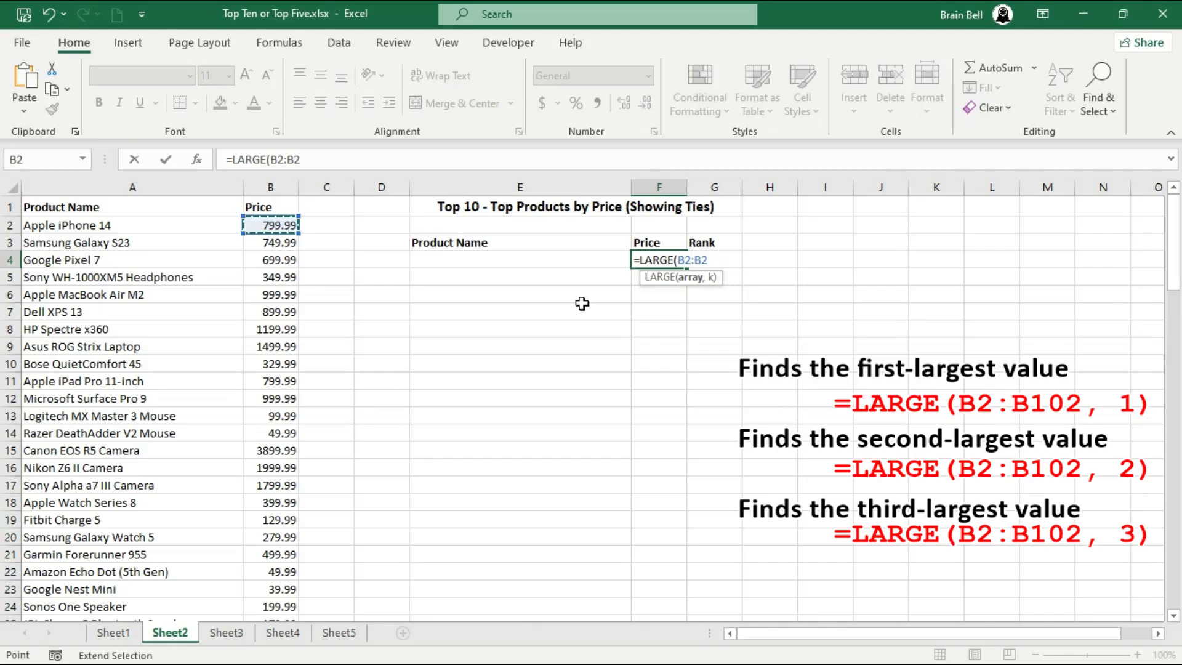
{"action": "key", "text": "BackSpace"}
{"action": "type", "text": "102"}
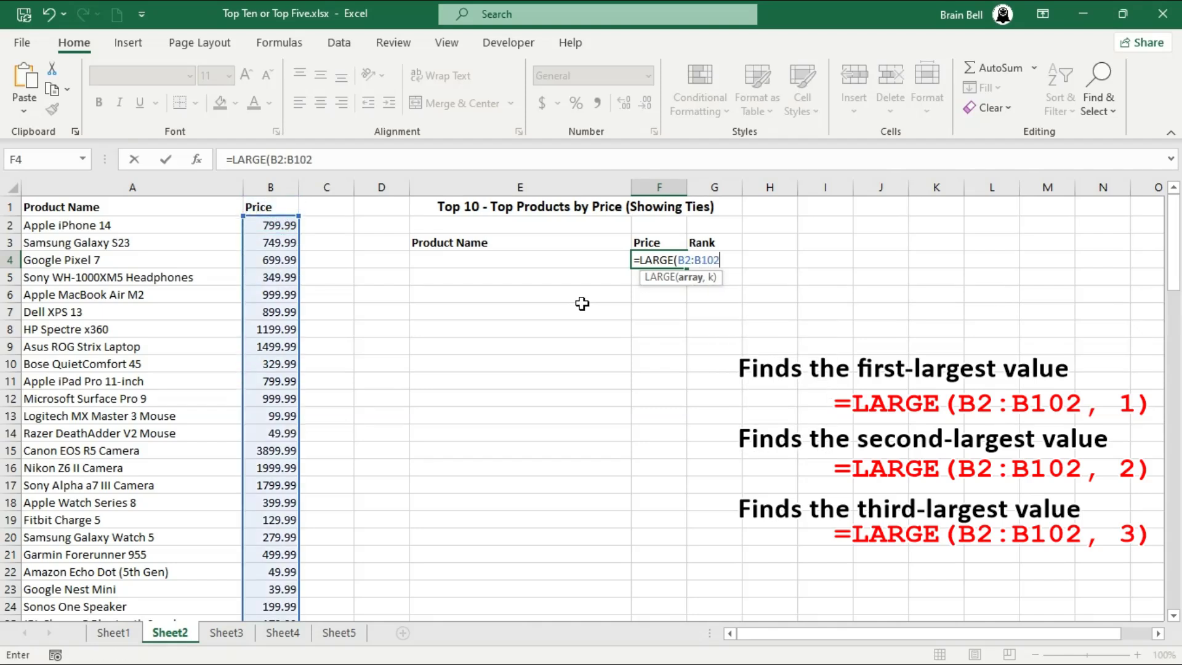
{"action": "type", "text": ", 1"}
{"action": "key", "text": "Return"}
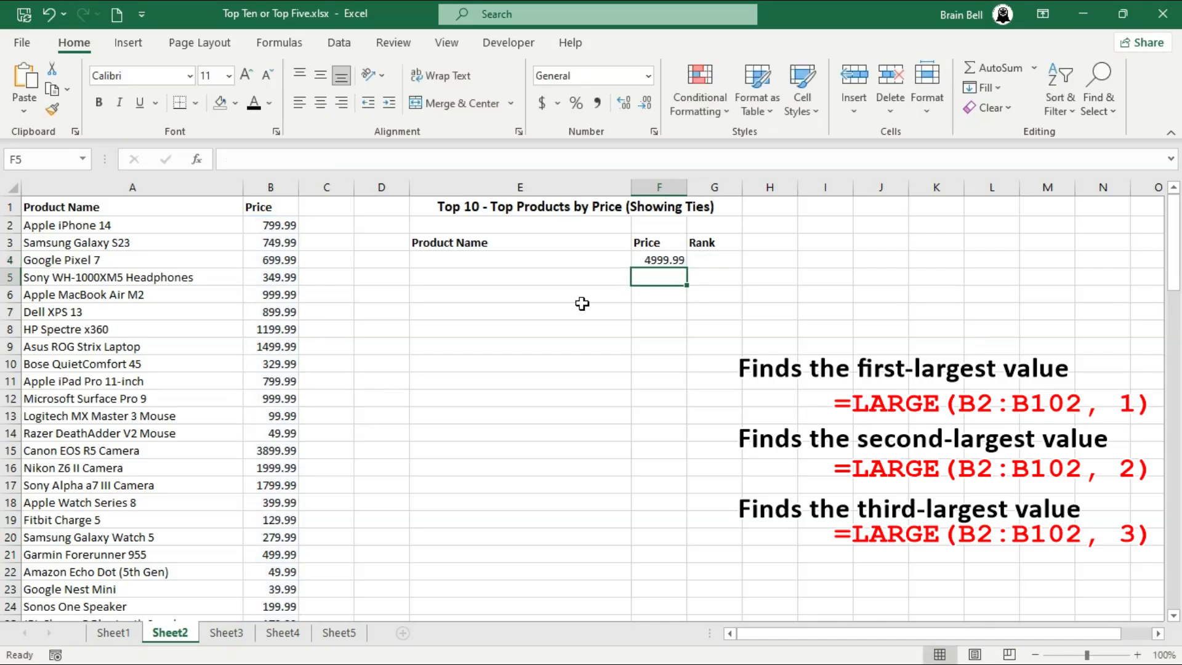
{"action": "key", "text": "Up"}
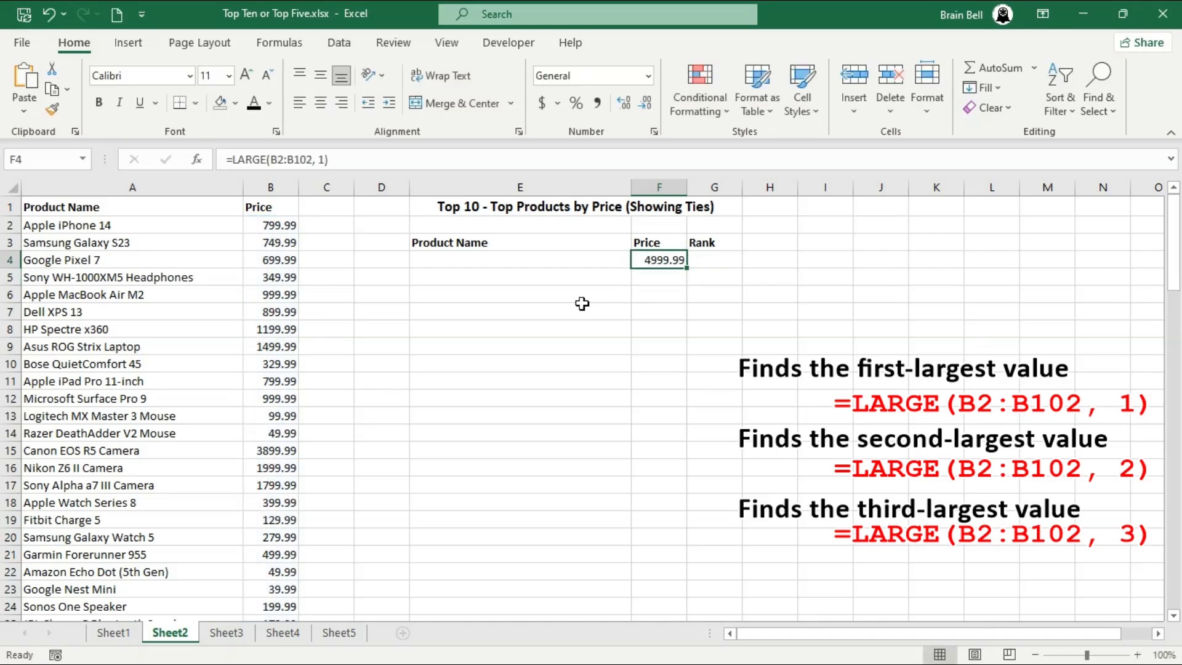
- Enter =LARGE(B2:B102,2) and =LARGE(B2:B102,3) in F5 and F6 for 3899.99 and 2999.99
{"action": "left_click", "coordinate": [660, 278]}
{"action": "type", "text": "=LAR"}
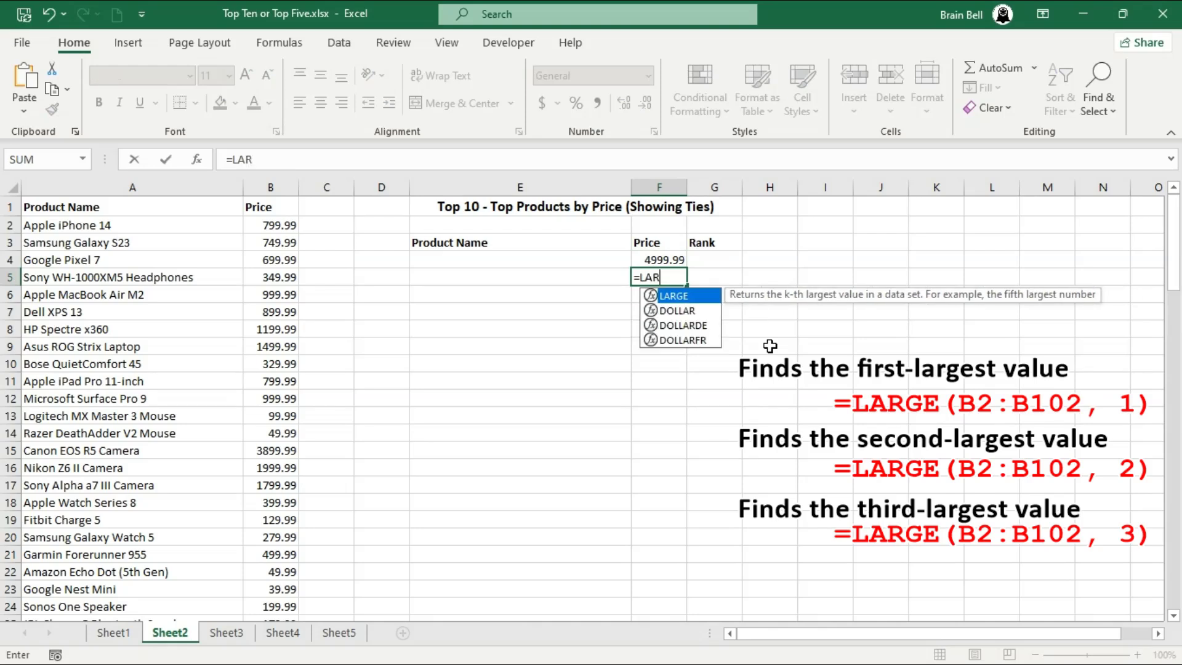
{"action": "type", "text": "GE(B2:B"}
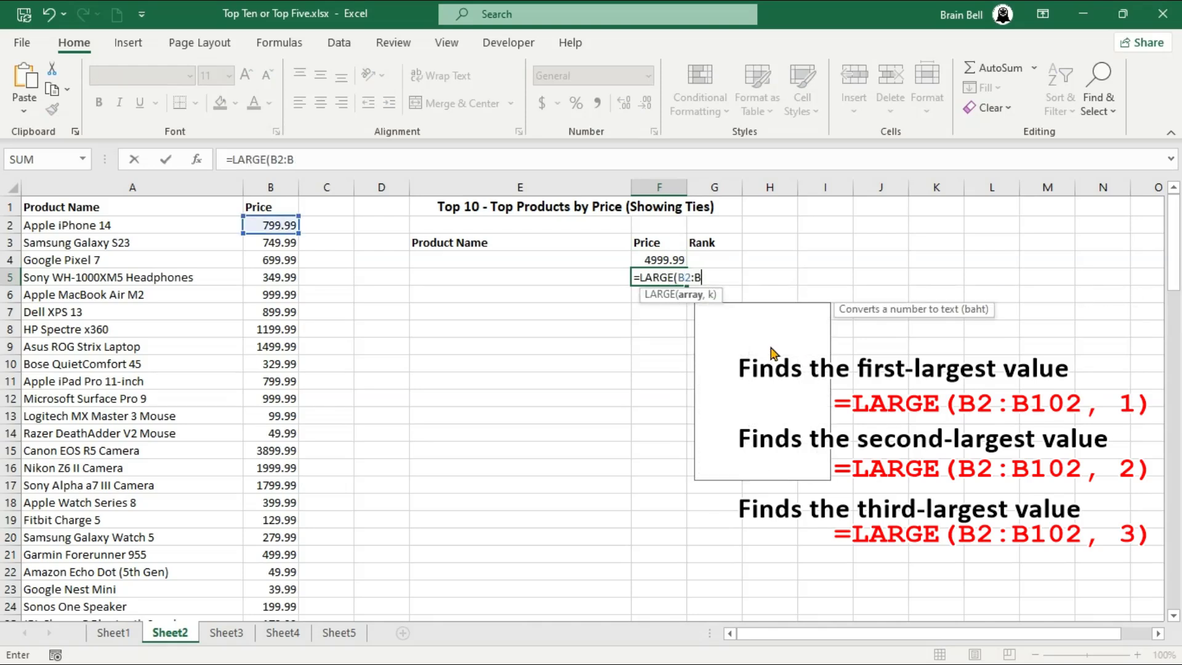
{"action": "type", "text": "102, 2)"}
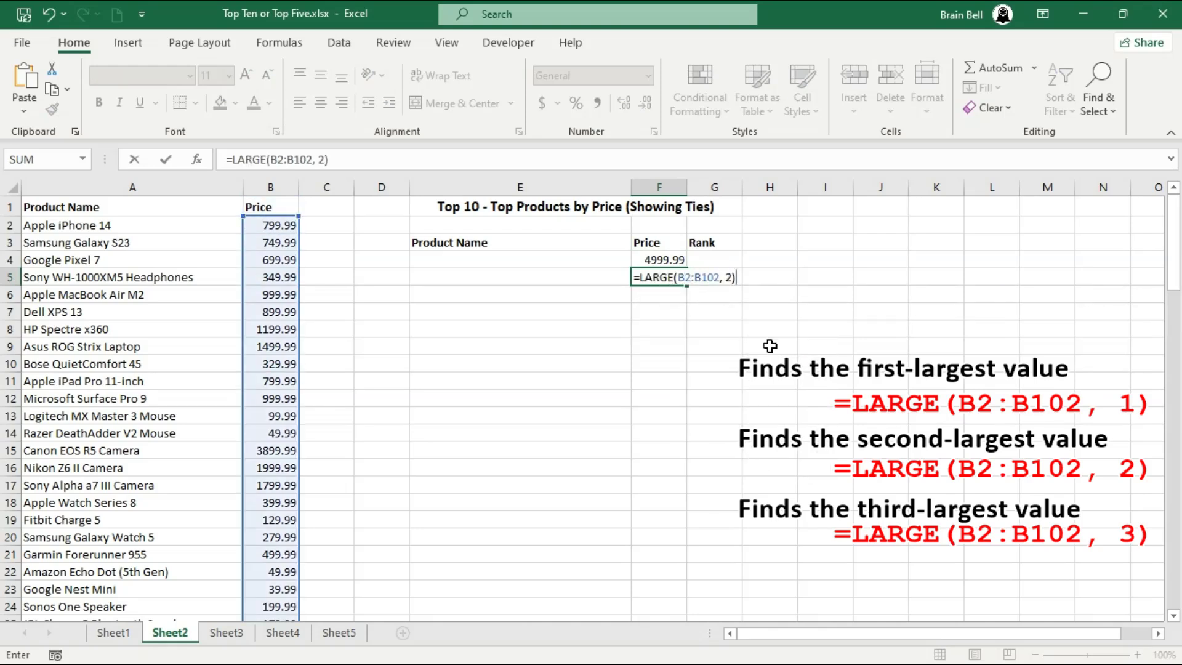
{"action": "key", "text": "Return"}
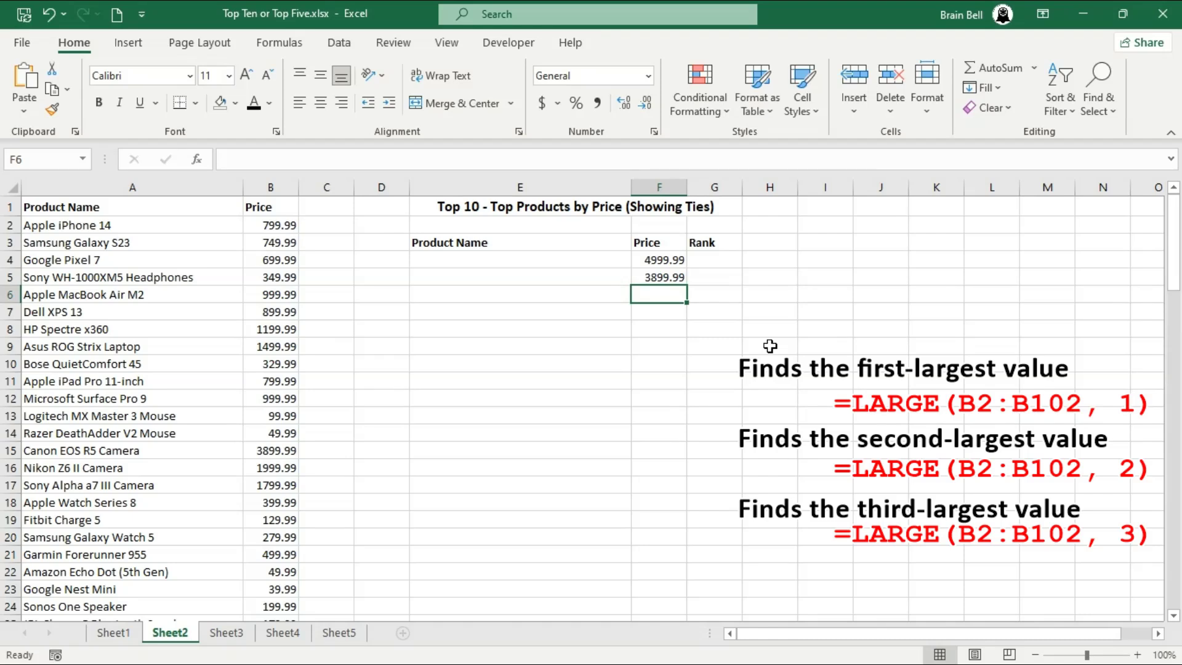
{"action": "type", "text": "=LARGE(B2:"}
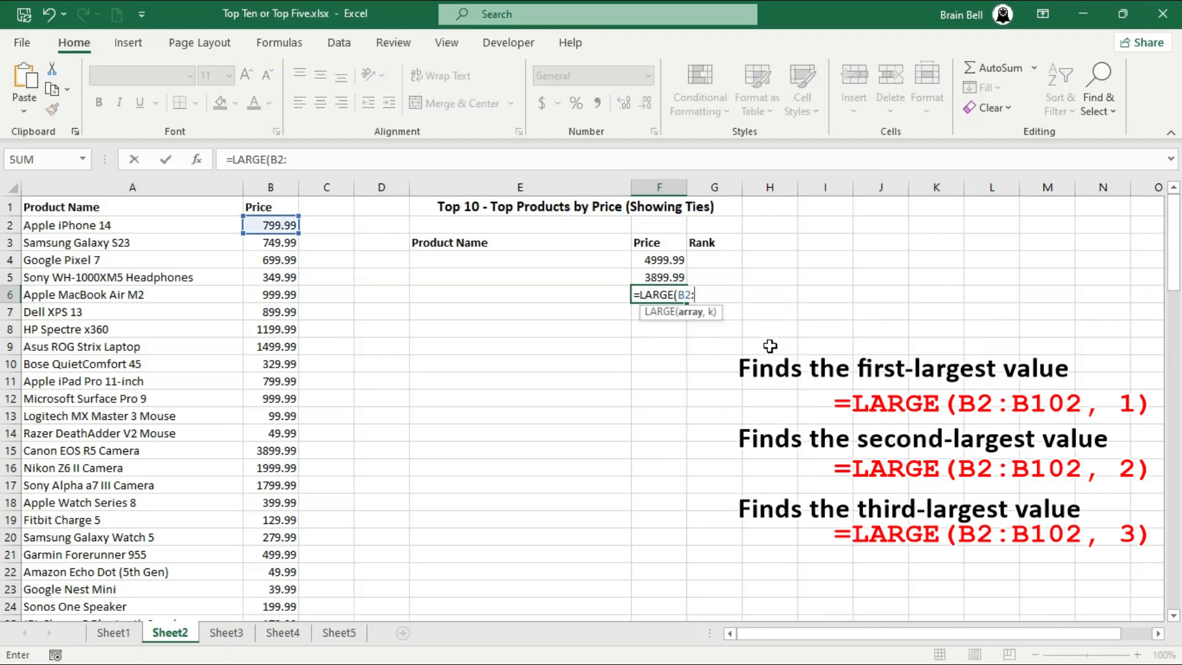
{"action": "type", "text": "B102"}
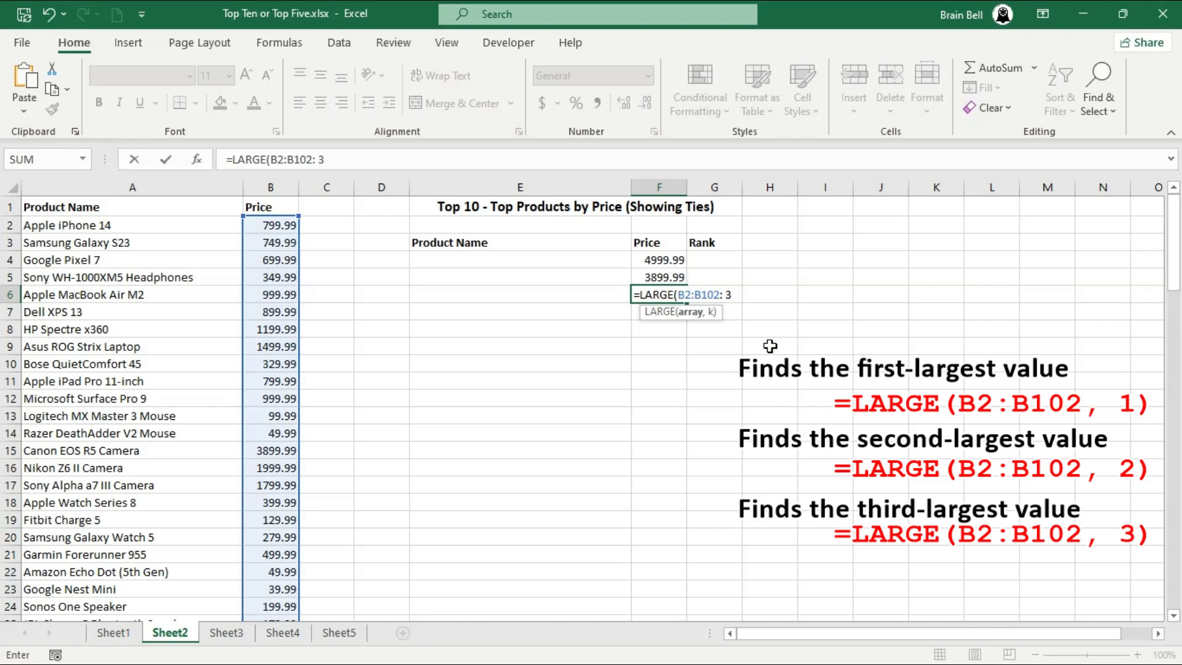
{"action": "type", "text": ": 3"}
{"action": "key", "text": "BackSpace"}
{"action": "key", "text": "BackSpace"}
{"action": "key", "text": "BackSpace"}
{"action": "key", "text": "Return"}
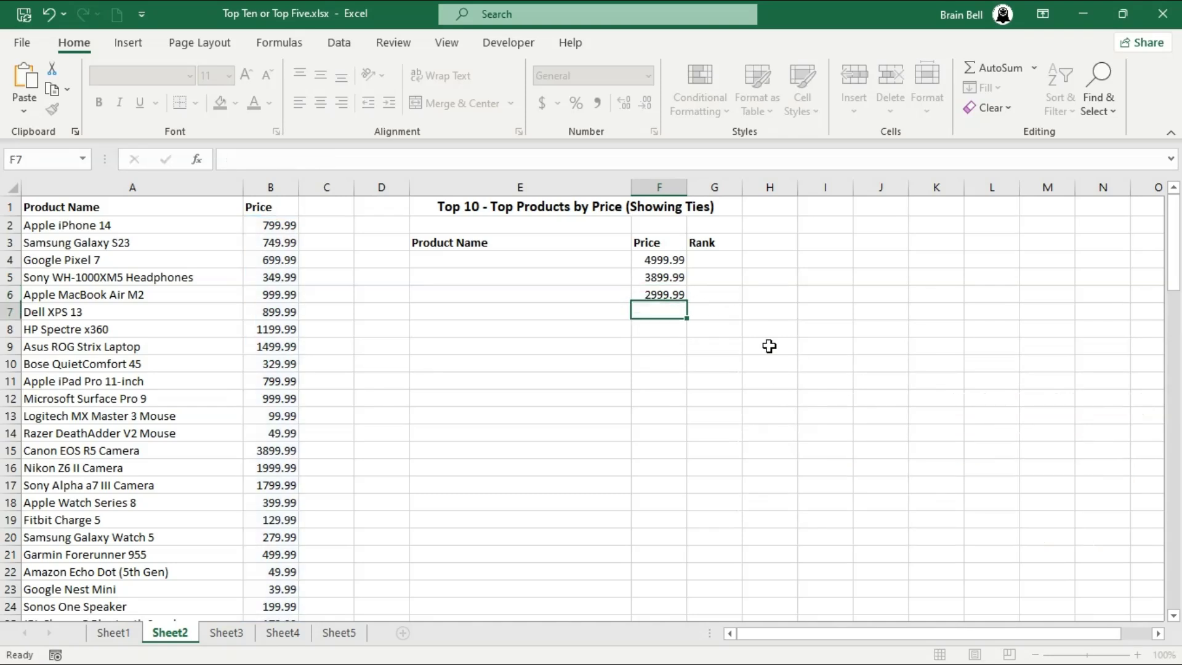
{"action": "key", "text": "Up"}
{"action": "key", "text": "Up"}
{"action": "key", "text": "Up"}
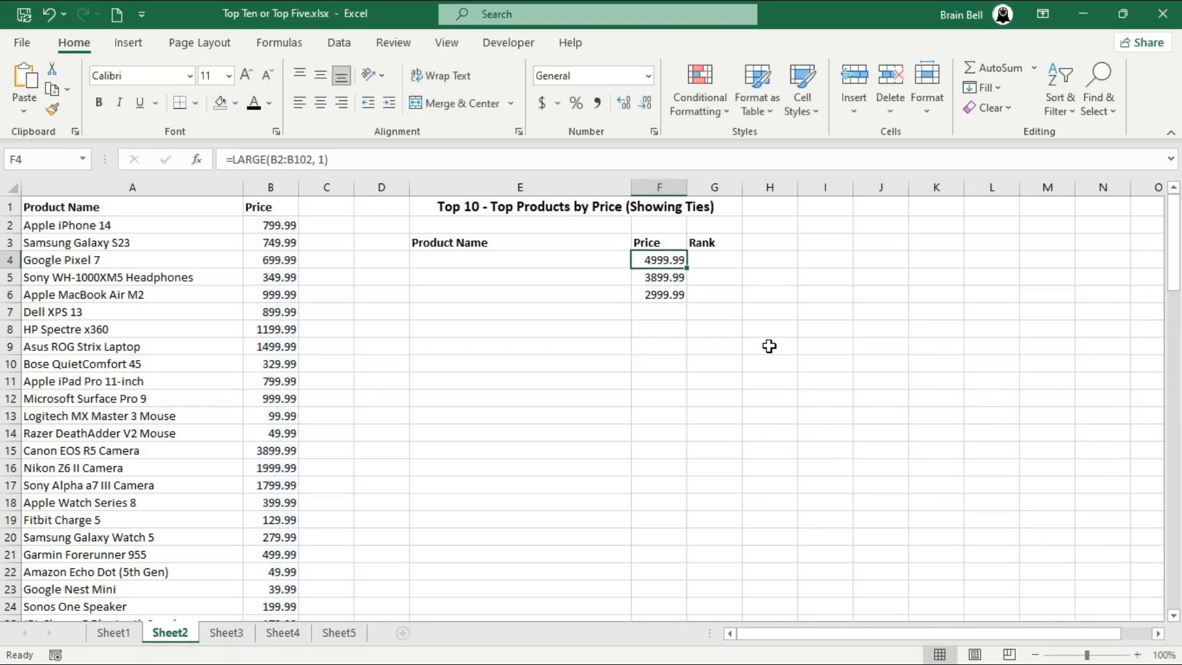
{"action": "key", "text": "Right"}
{"action": "key", "text": "Right"}
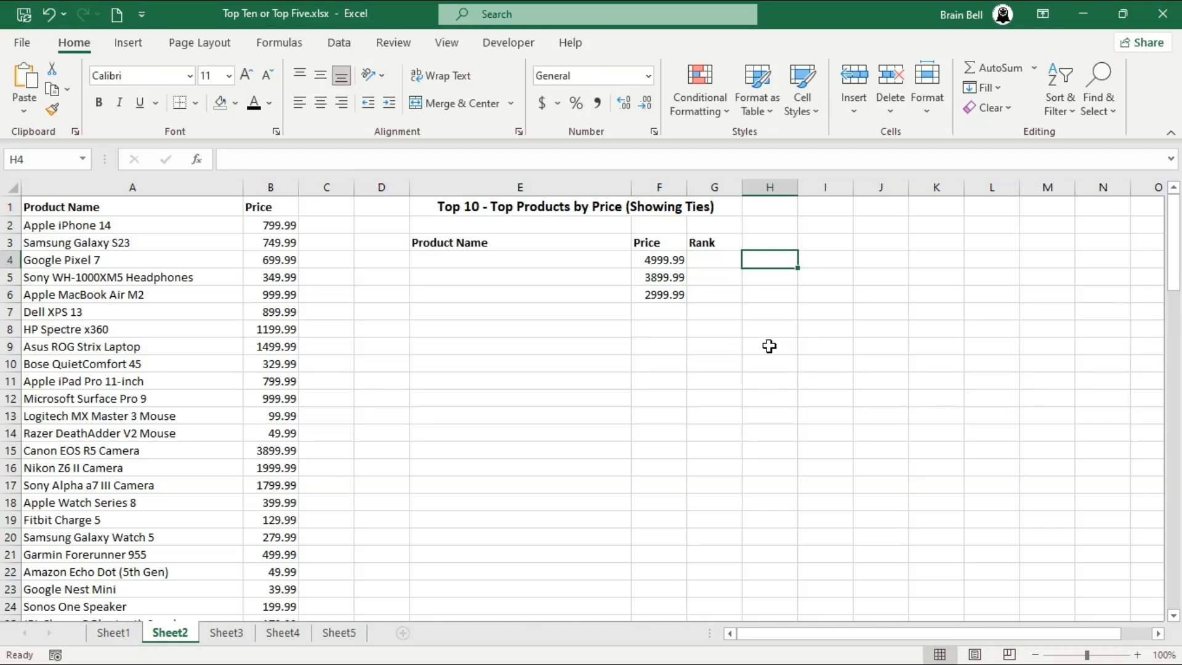
- Try =ROW(A1) and =ROW(A2) numbering 1–15 down column H, then delete it
{"action": "type", "text": "=ROW("}
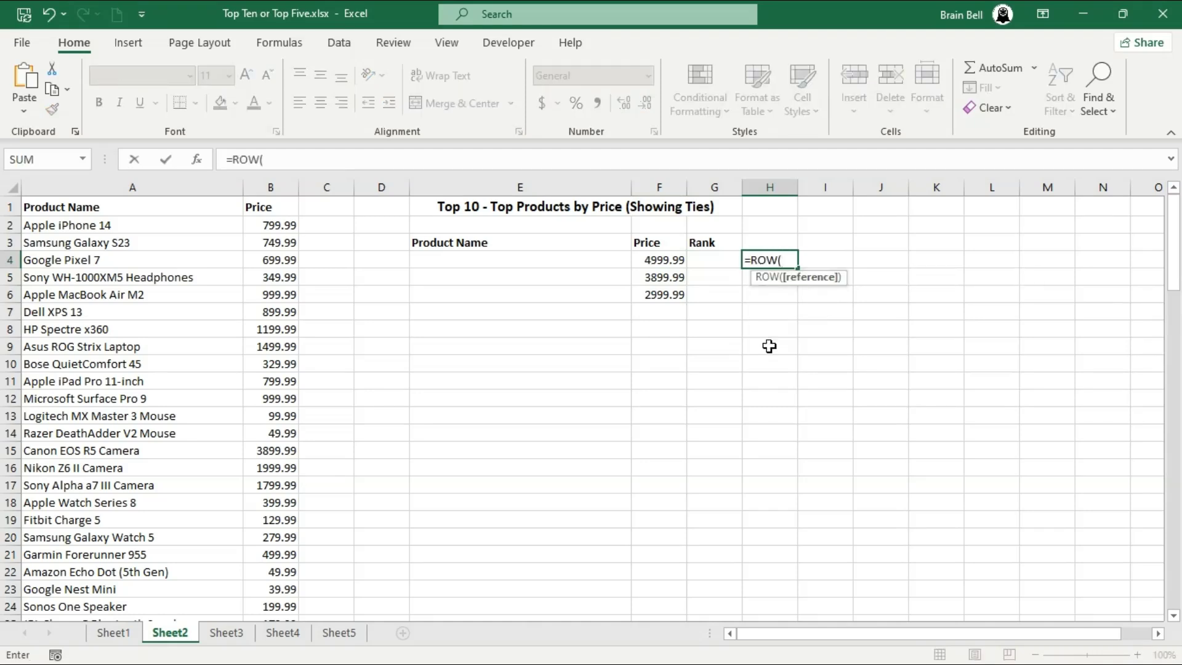
{"action": "type", "text": "A1)"}
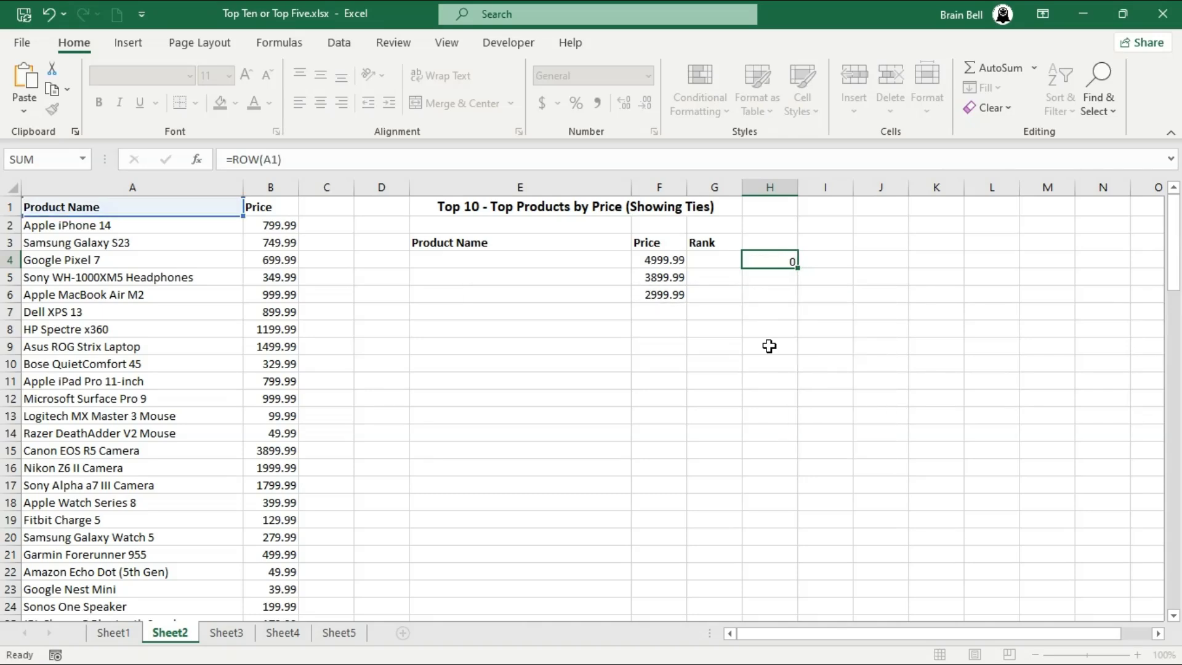
{"action": "key", "text": "Return"}
{"action": "type", "text": "=ROW(A2)"}
{"action": "key", "text": "Return"}
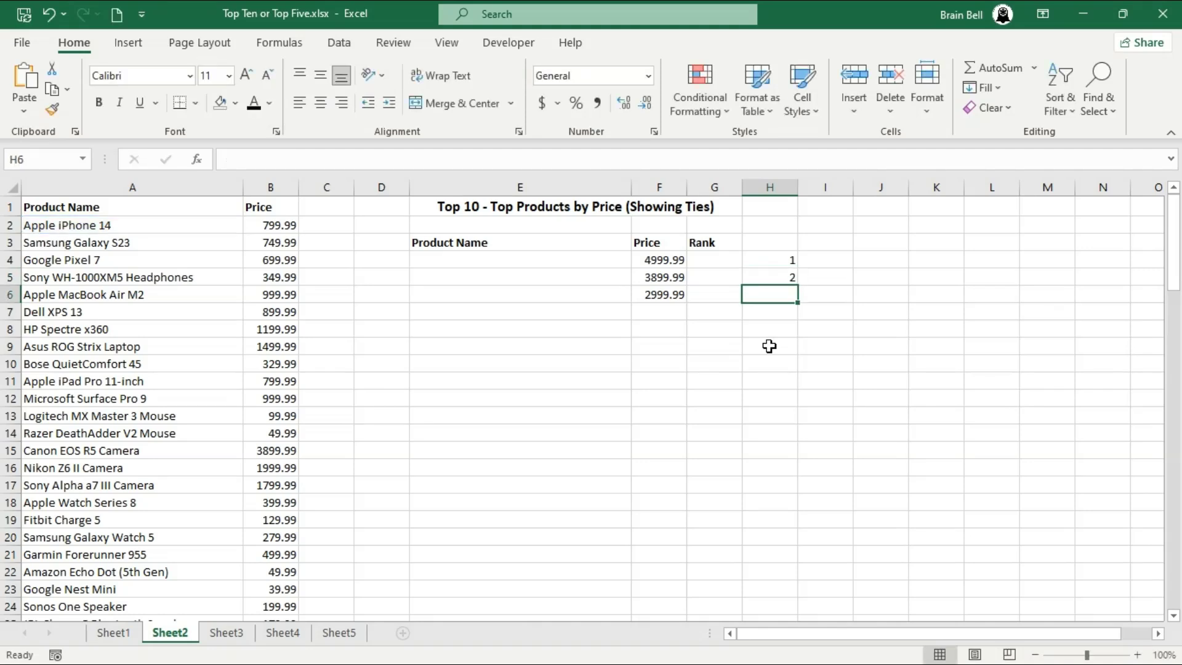
{"action": "left_click_drag", "start_coordinate": [769, 260], "coordinate": [799, 506]}
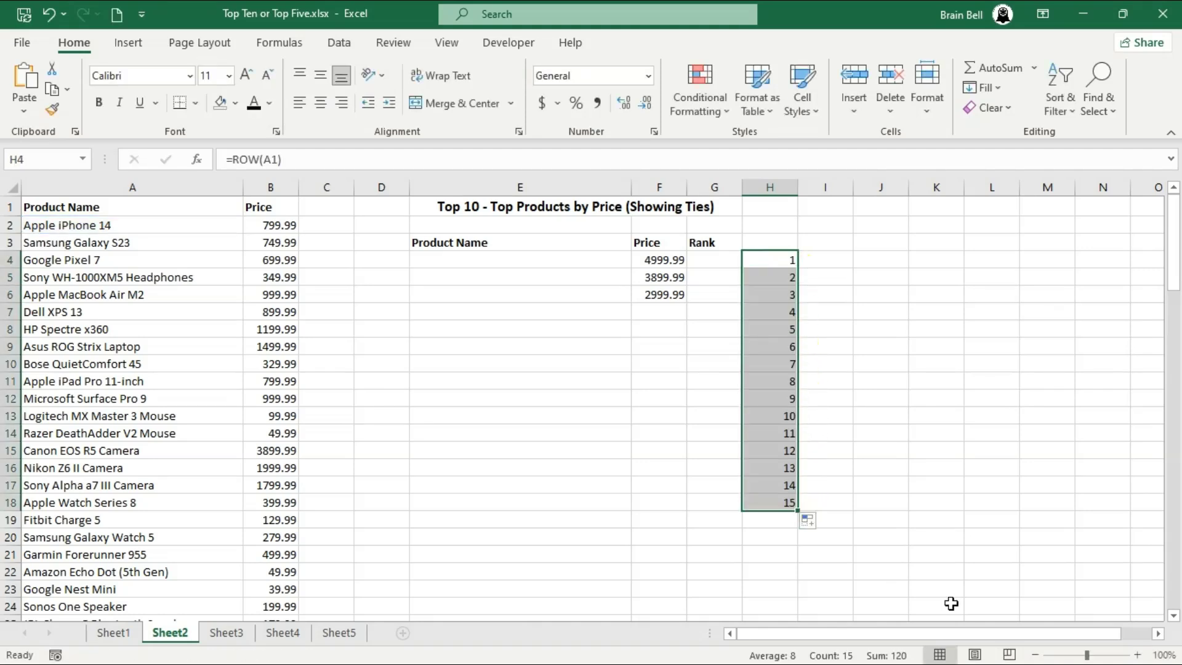
{"action": "key", "text": "Delete"}
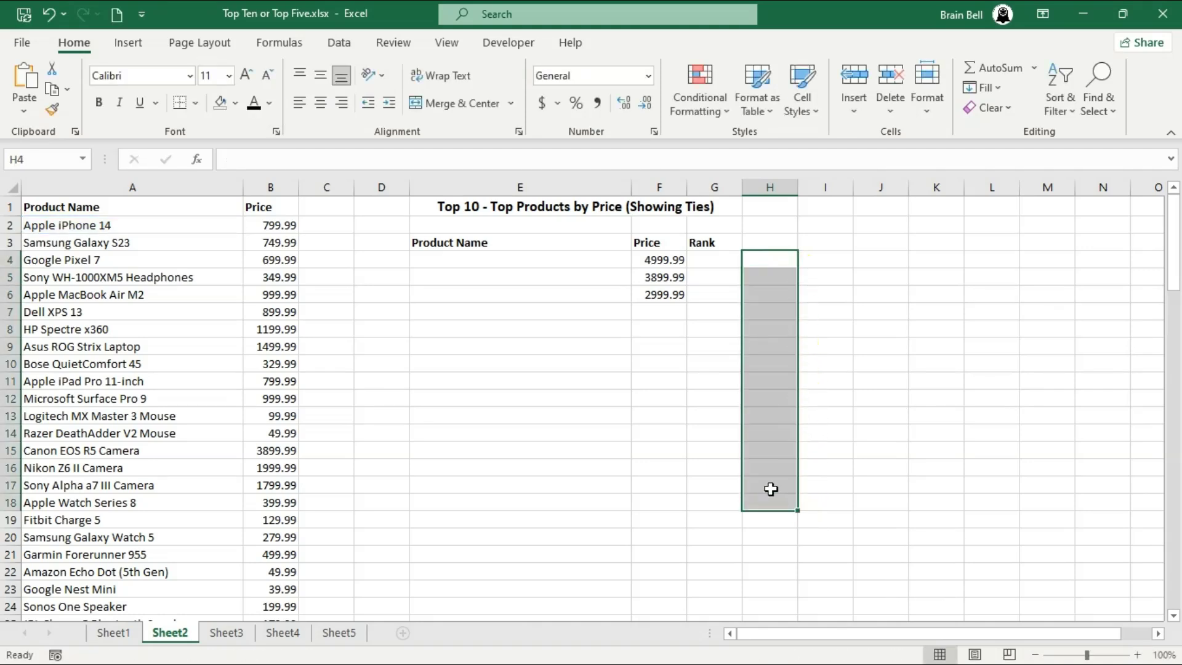
- Clear the three prices from F4:F6
{"action": "left_click", "coordinate": [669, 257]}
{"action": "left_click_drag", "start_coordinate": [669, 257], "coordinate": [664, 294]}
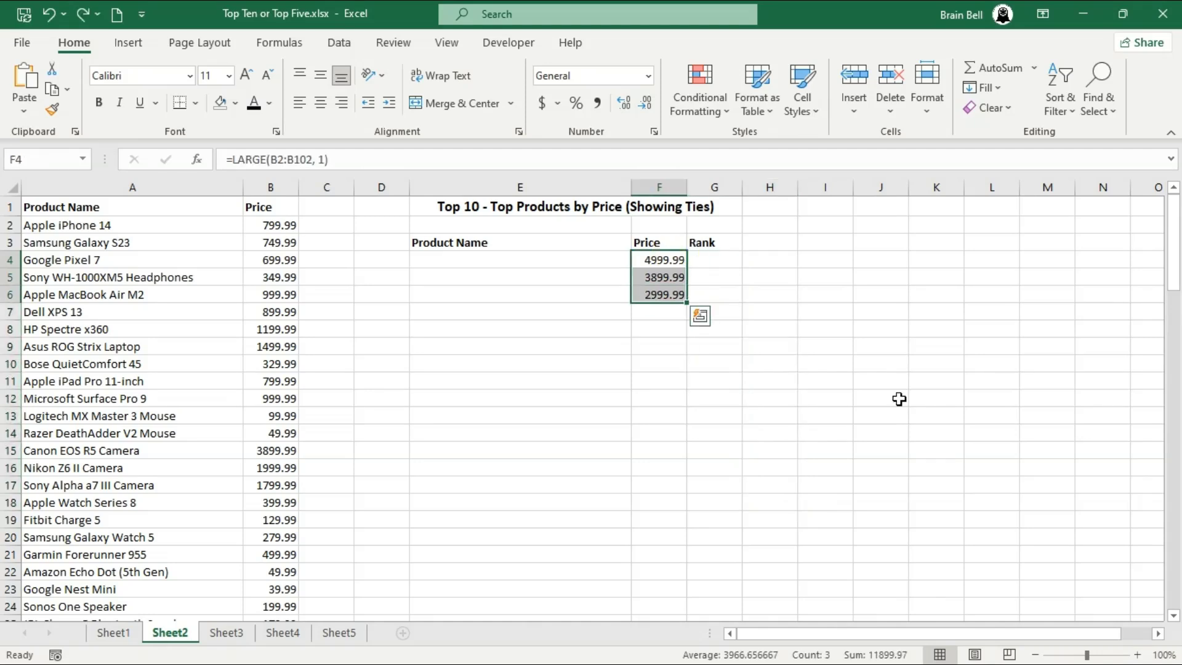
{"action": "key", "text": "Delete"}
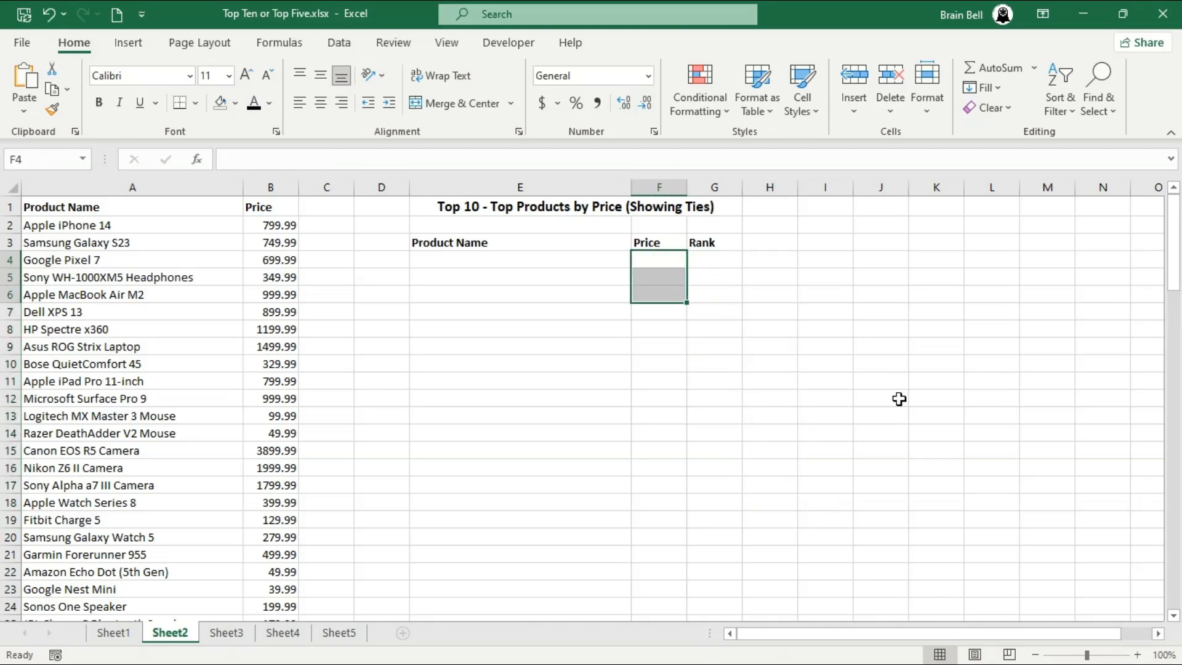
{"action": "key", "text": "Left"}
{"action": "key", "text": "Right"}
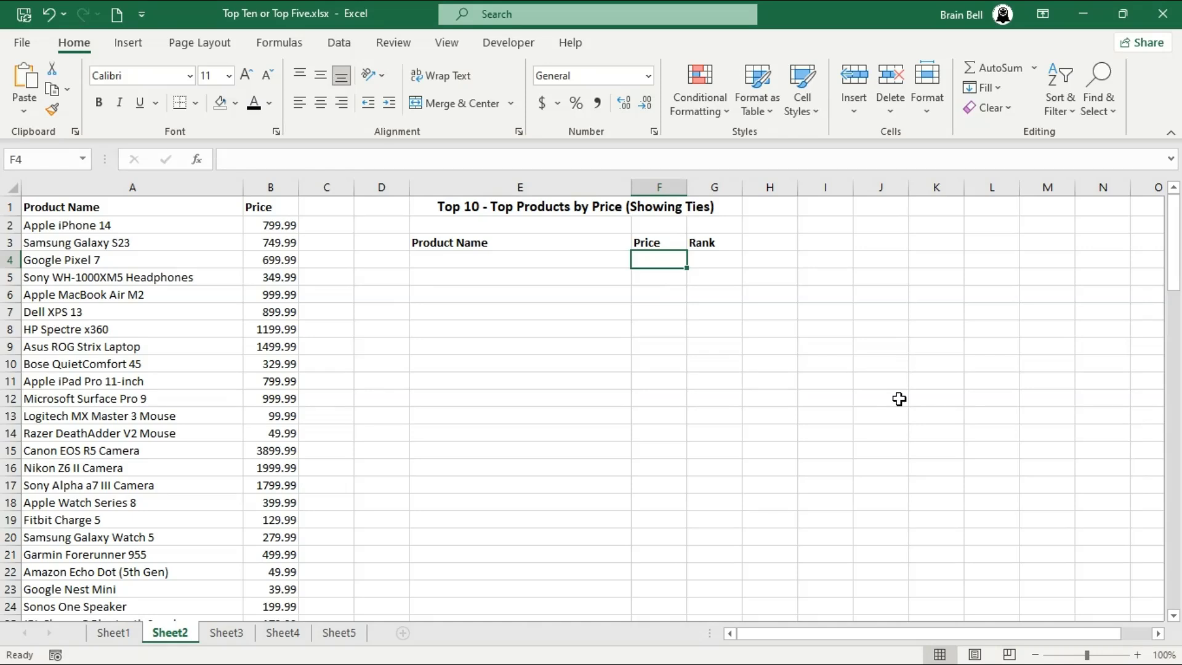
- Enter =LARGE(B$2:B$102, ROW(A1)) in F4 and fill it down to F17
{"action": "type", "text": "="}
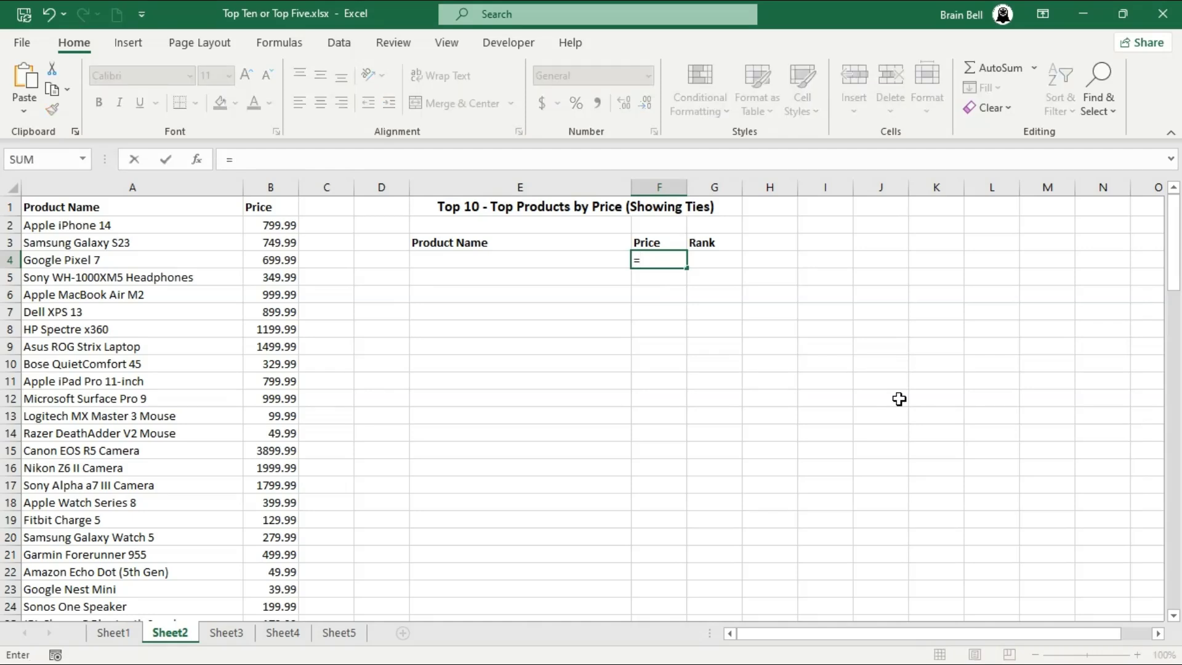
{"action": "type", "text": "LARGE("}
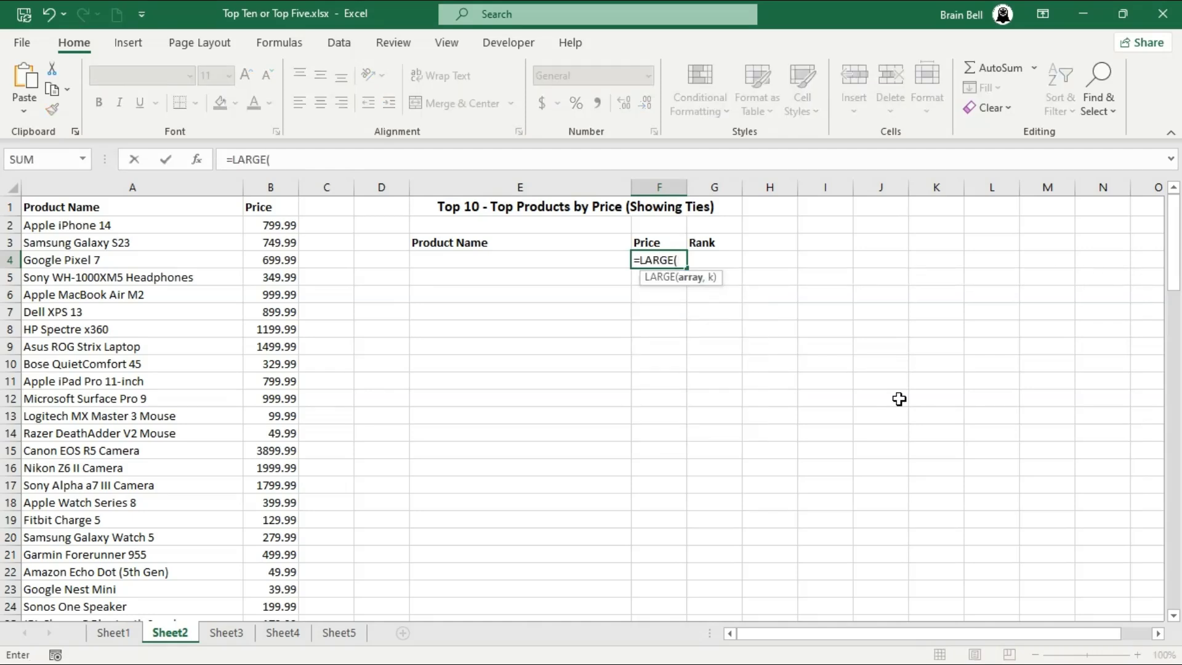
{"action": "type", "text": "B$2:B$"}
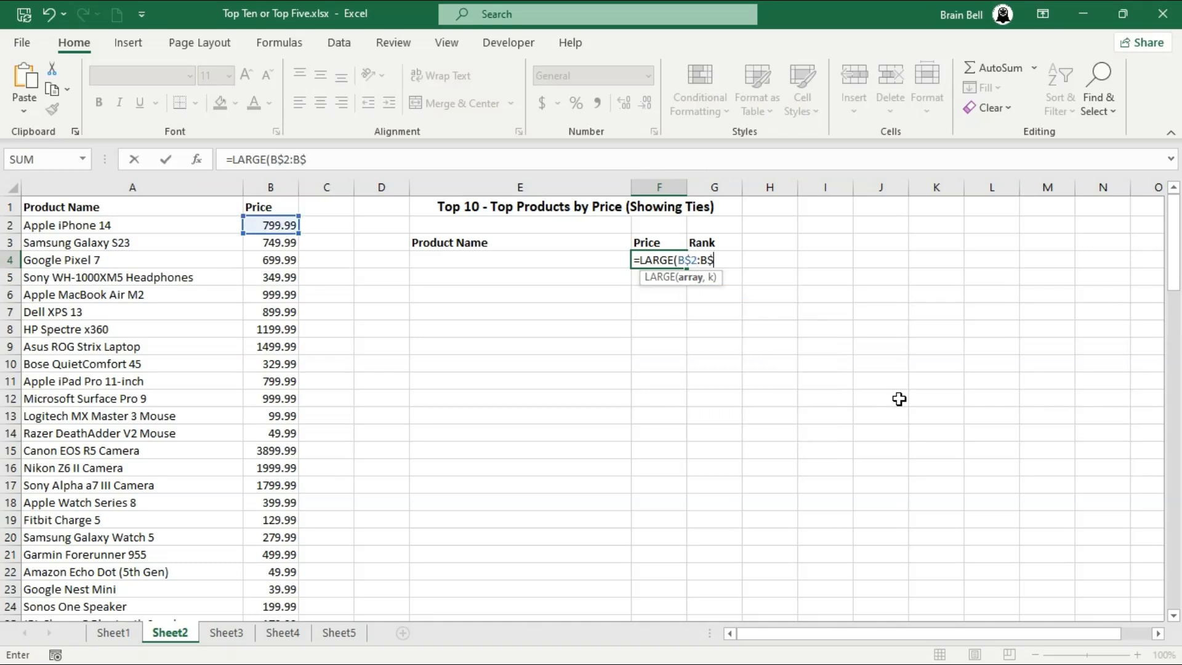
{"action": "type", "text": "102, ROW(A"}
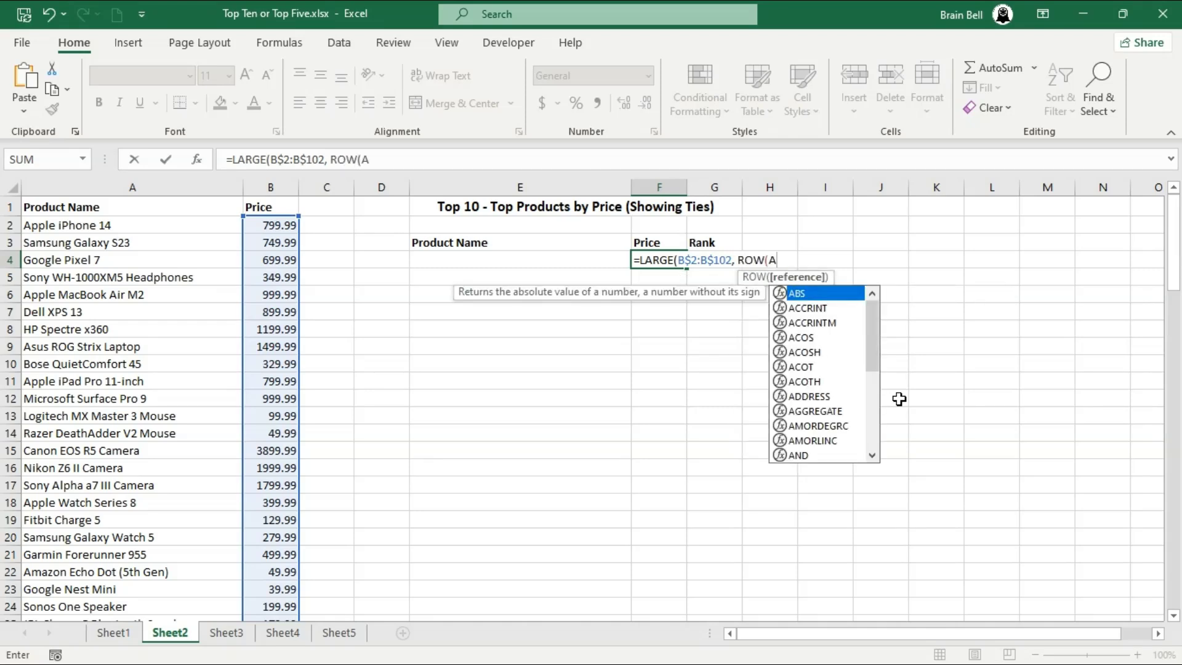
{"action": "type", "text": "1)"}
{"action": "key", "text": "Return"}
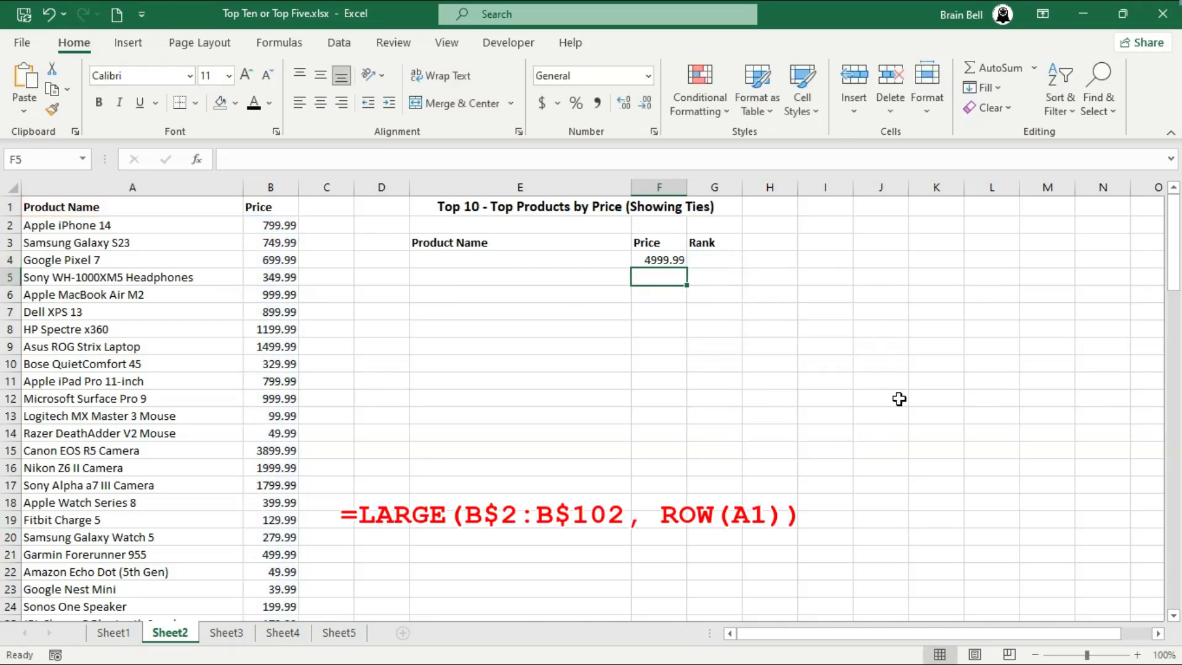
{"action": "key", "text": "Up"}
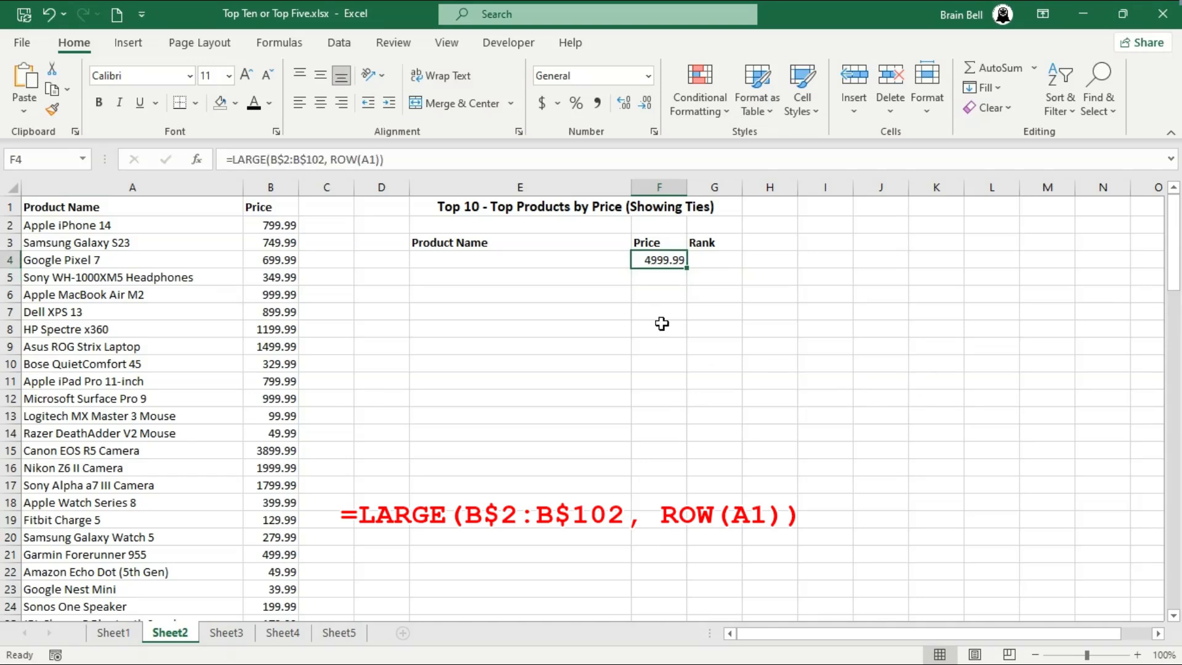
{"action": "left_click_drag", "start_coordinate": [686, 268], "coordinate": [684, 493]}
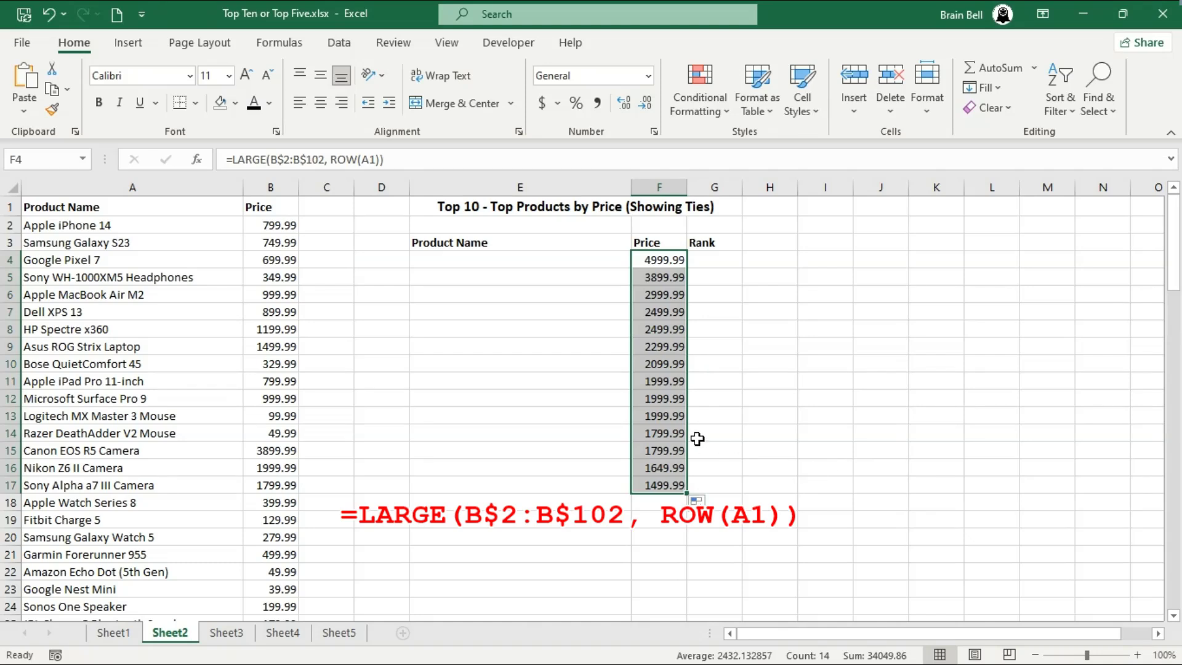
{"action": "left_click", "coordinate": [659, 450]}
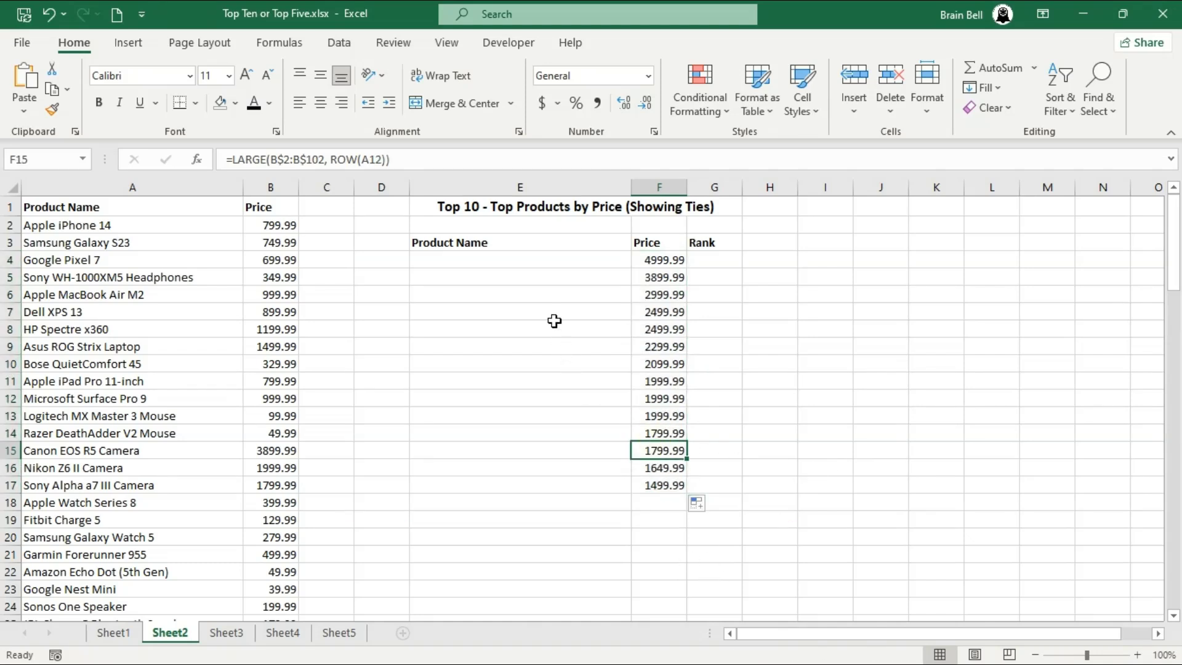
{"action": "left_click", "coordinate": [519, 261]}
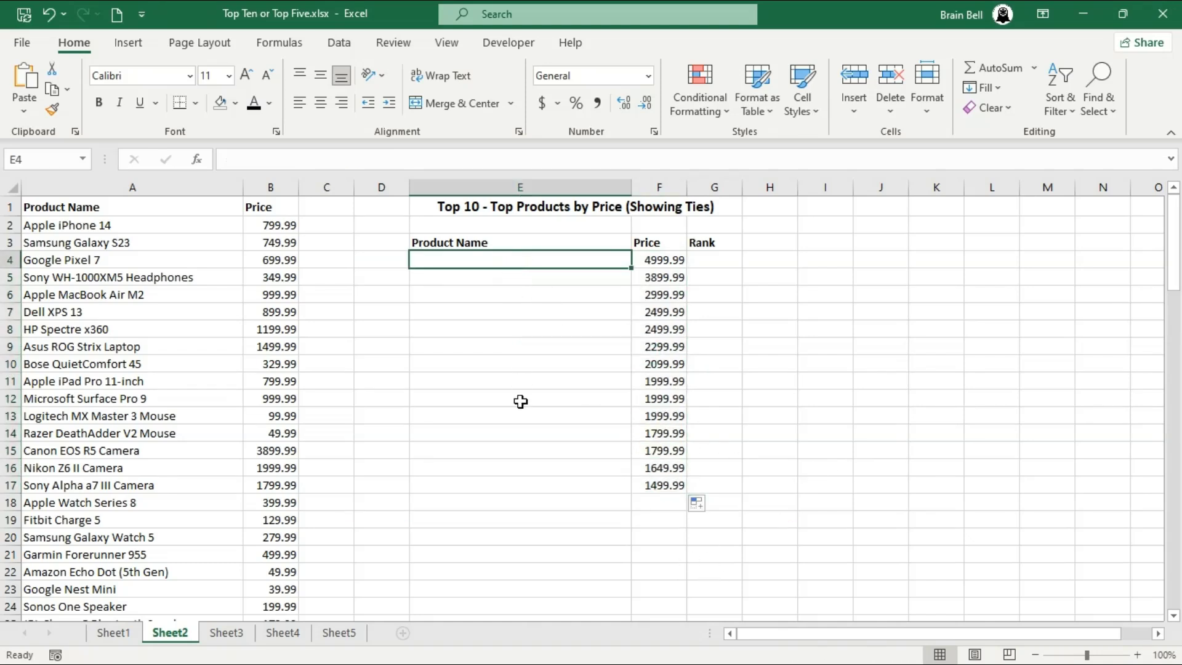
{"action": "type", "text": "="}
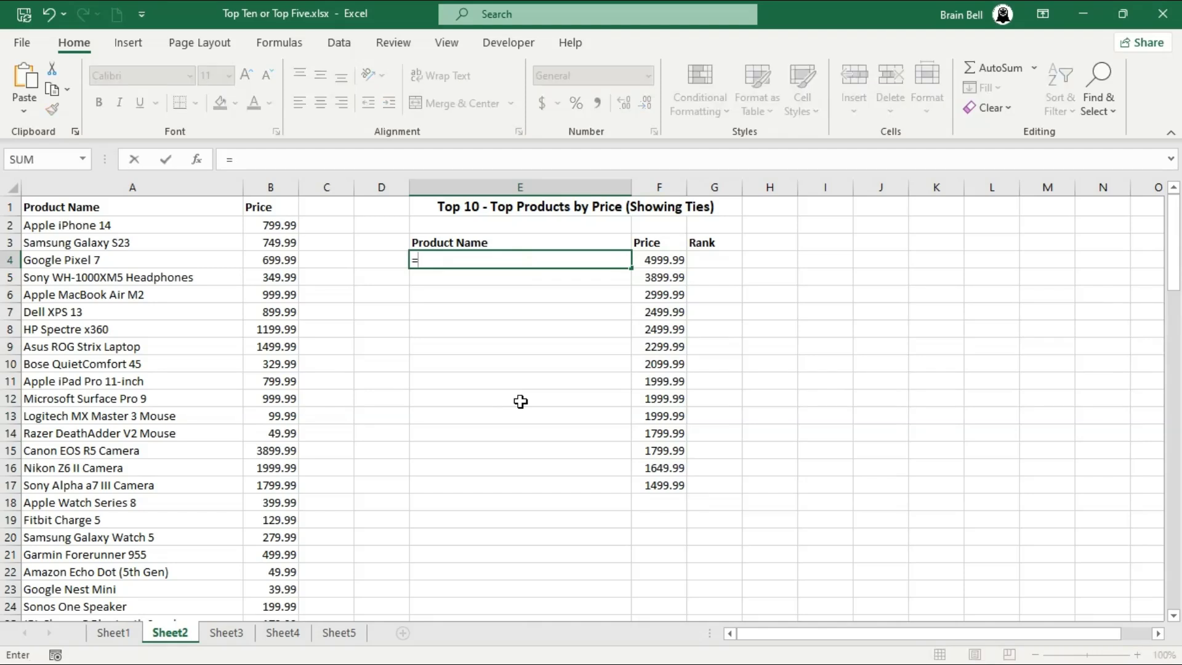
{"action": "type", "text": "MATCH("}
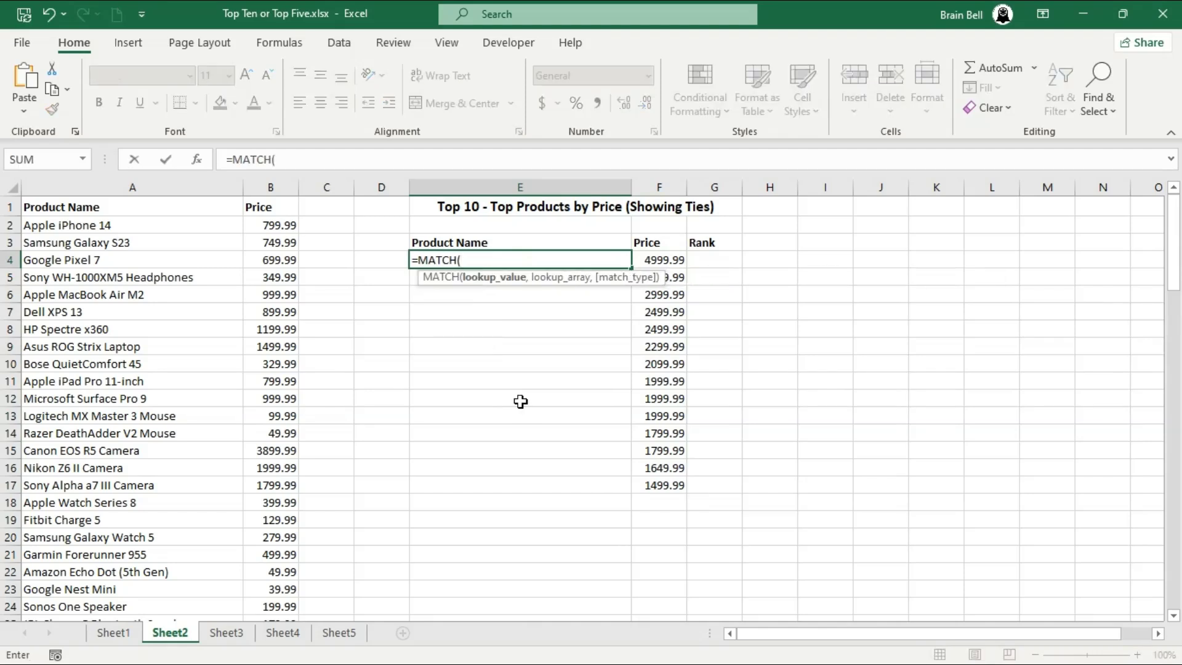
{"action": "key", "text": "Right"}
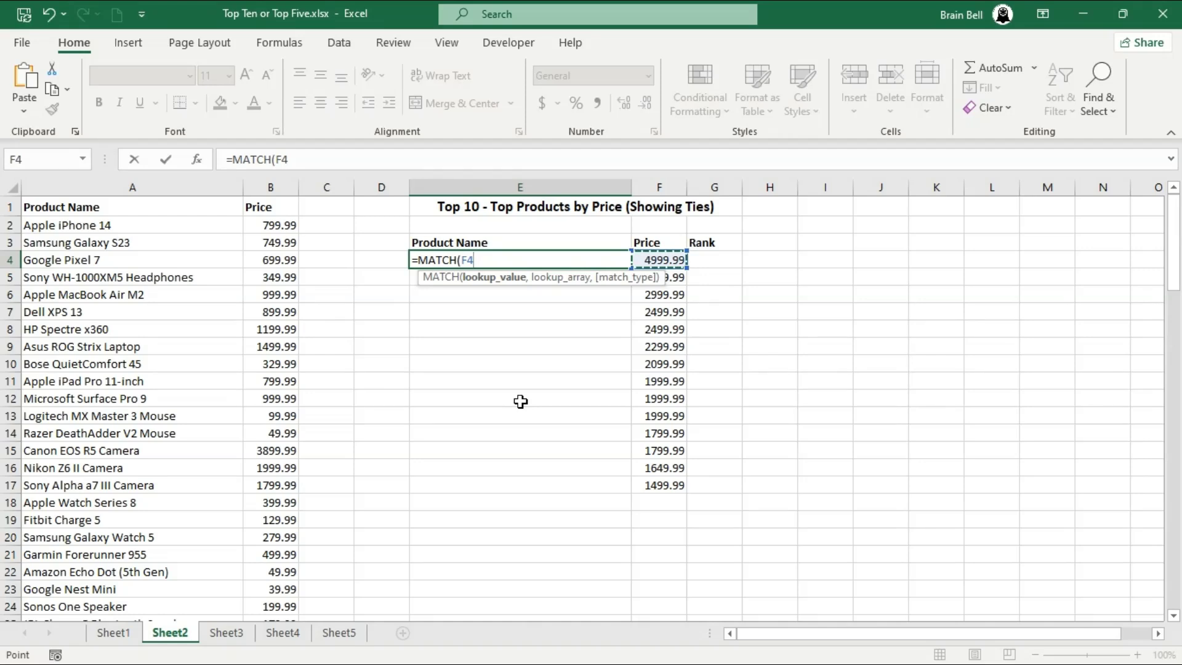
{"action": "type", "text": ","}
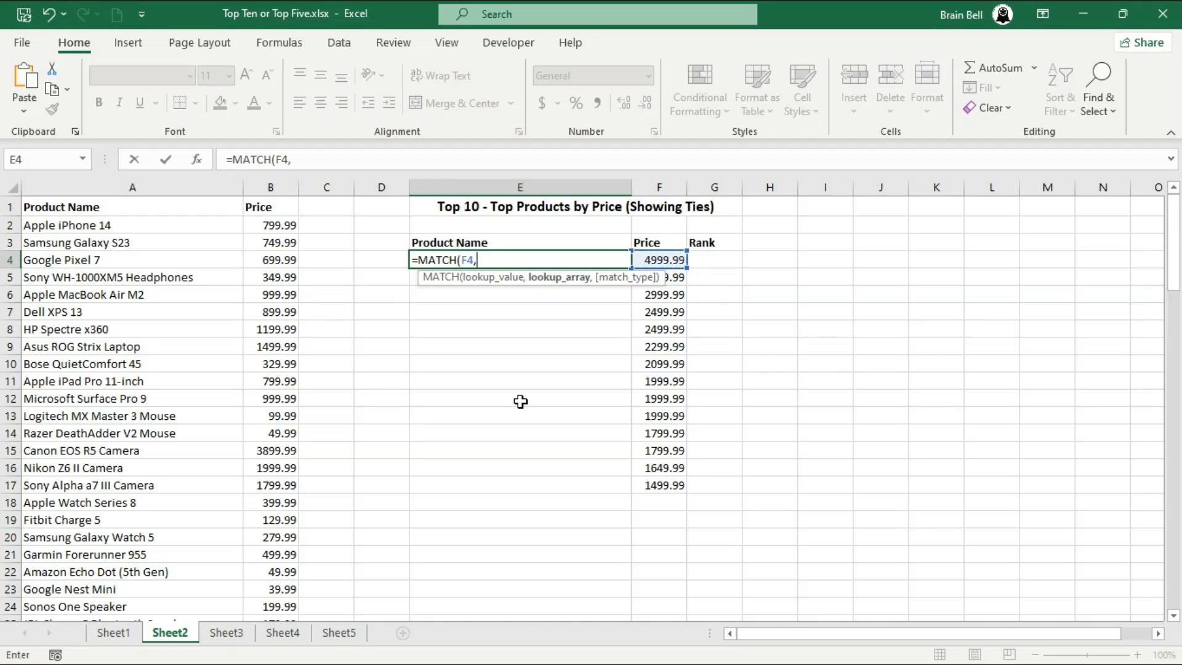
{"action": "type", "text": "B"}
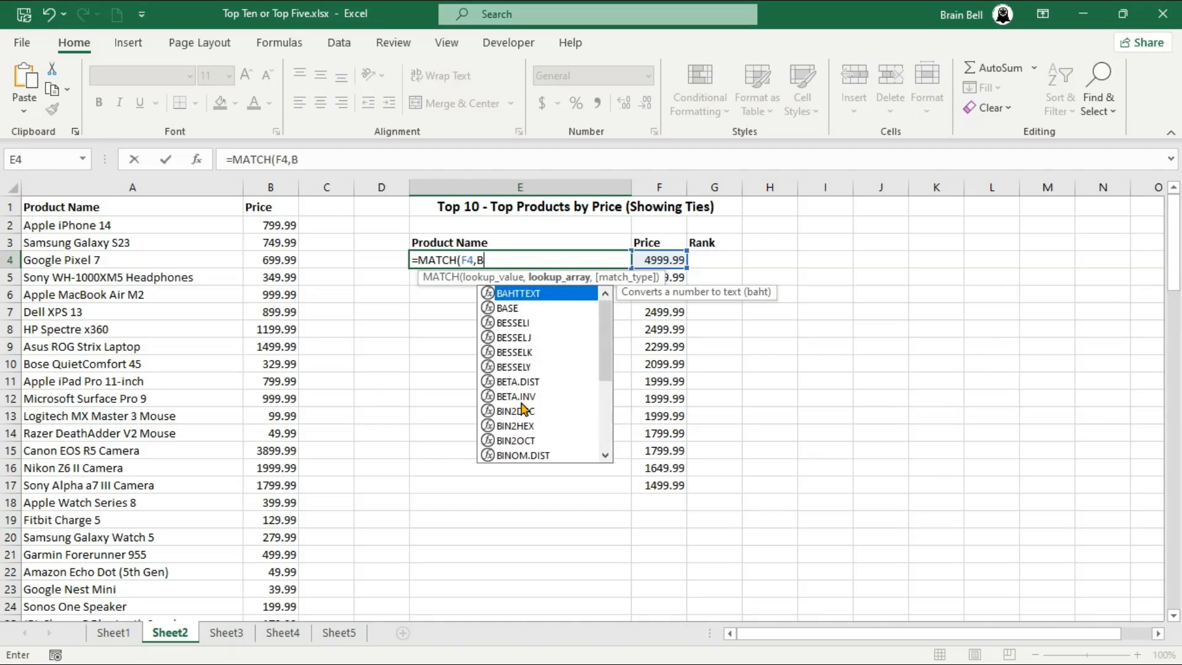
{"action": "type", "text": "$2:B$102"}
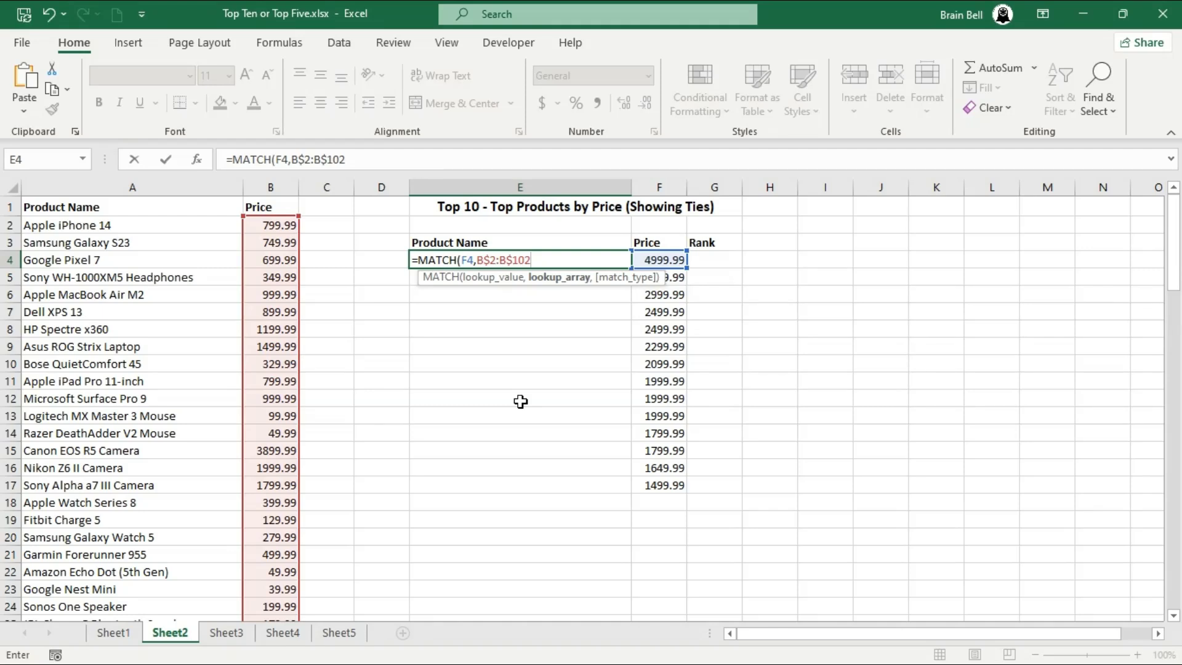
{"action": "type", "text": ","}
{"action": "key", "text": "BackSpace"}
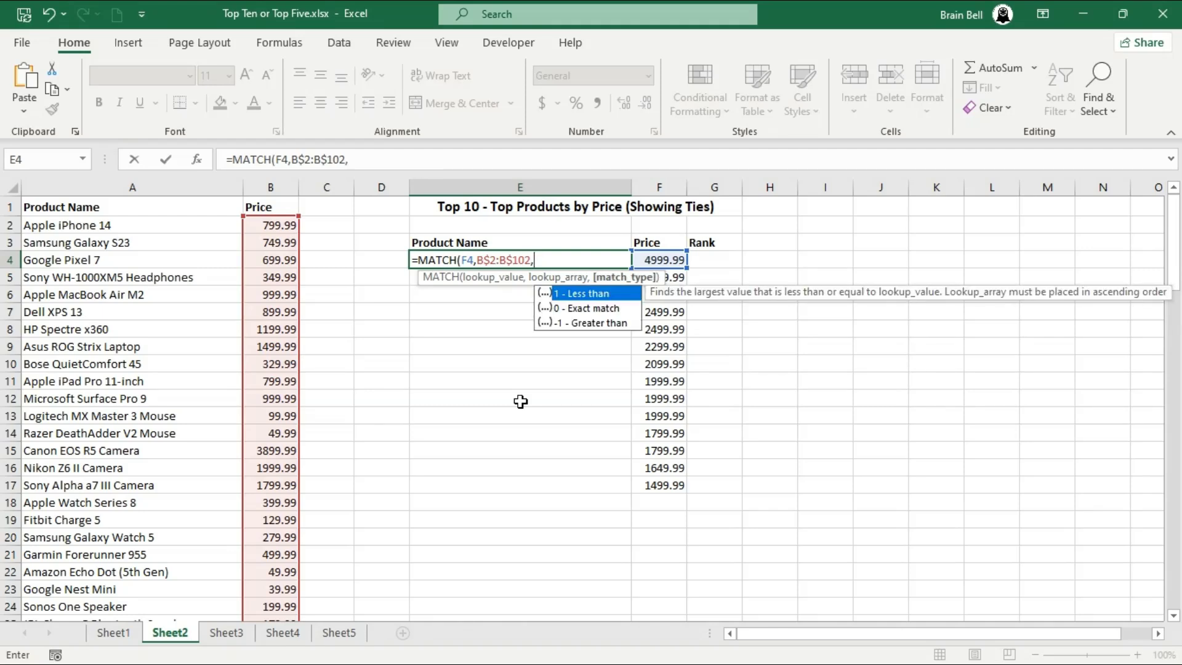
{"action": "double_click", "coordinate": [585, 309]}
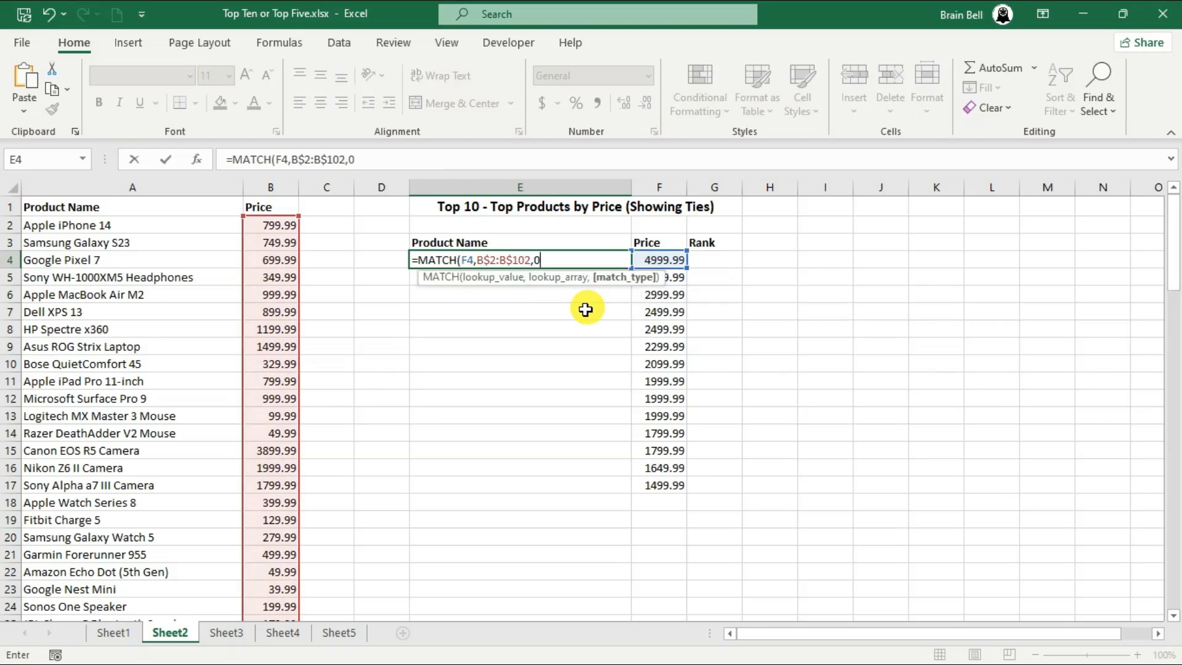
{"action": "type", "text": ")"}
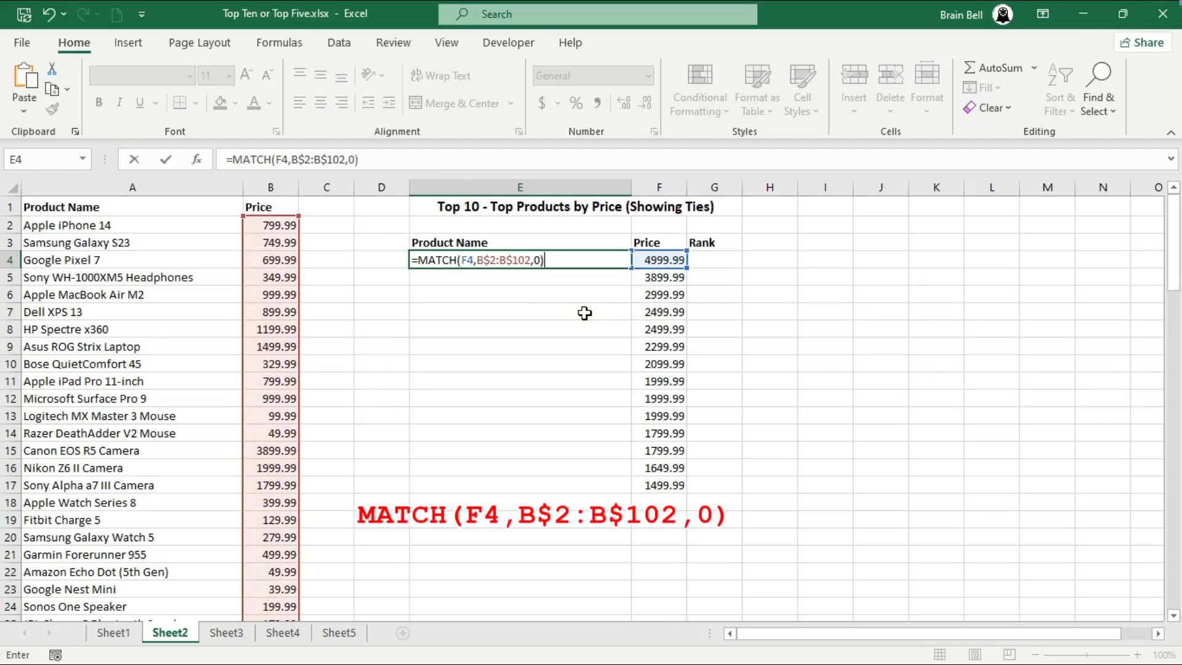
{"action": "key", "text": "Return"}
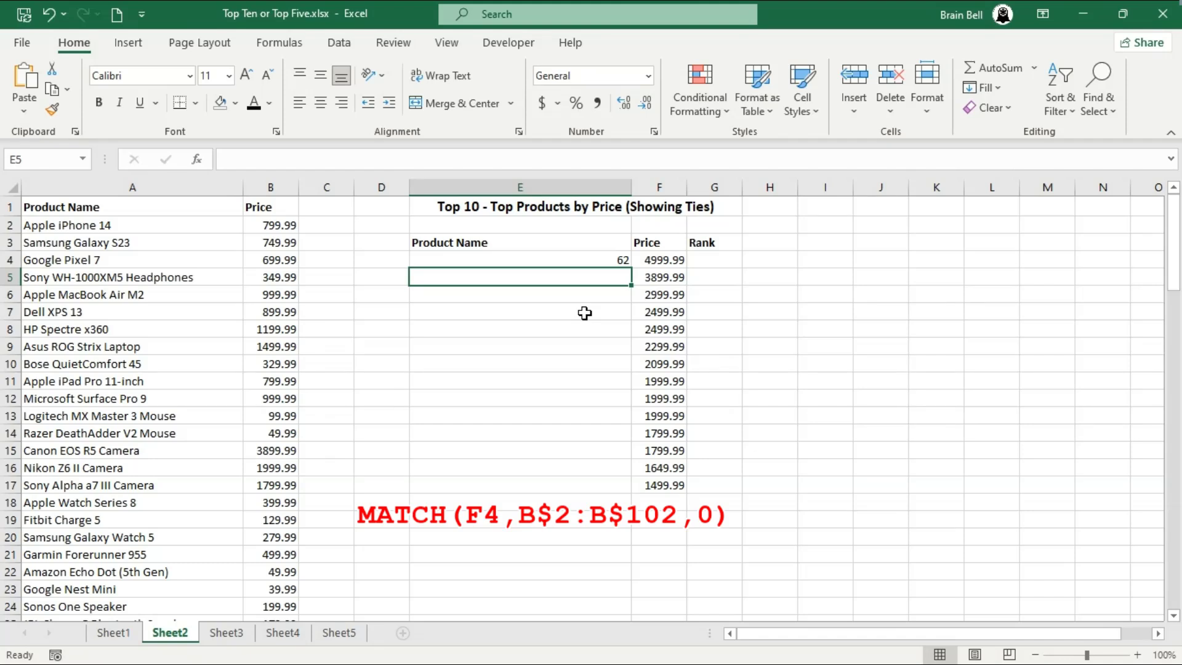
{"action": "key", "text": "Up"}
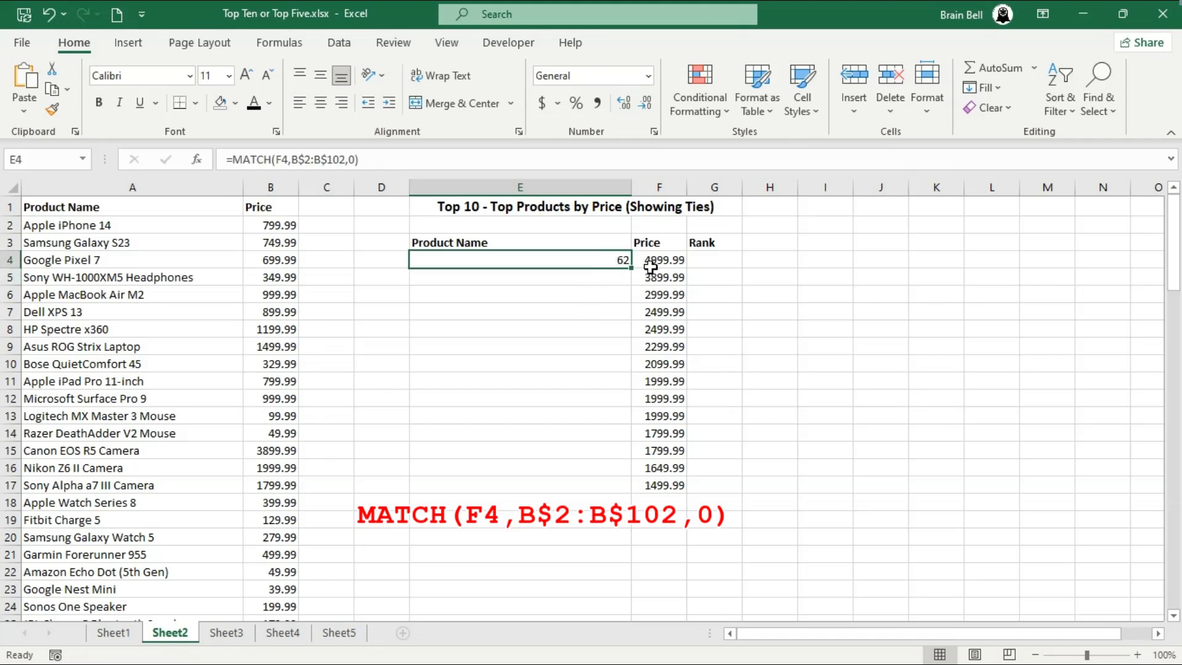
{"action": "left_click_drag", "start_coordinate": [630, 269], "coordinate": [632, 303]}
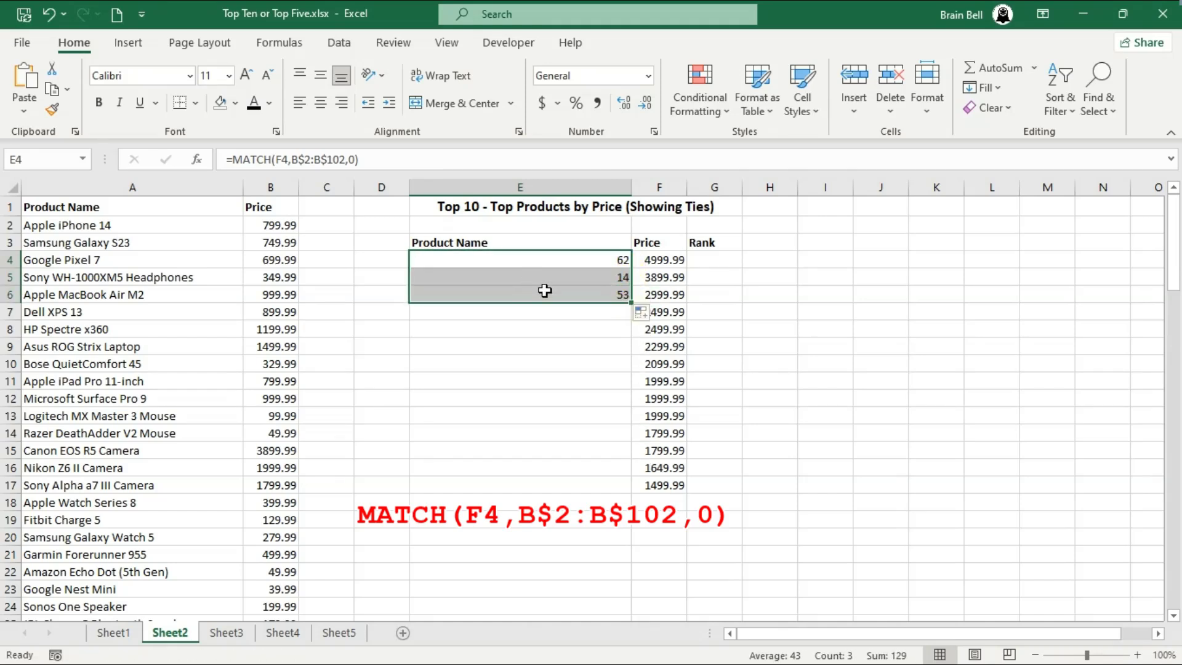
- Clear E4:E6, test =INDEX(A2:A102, 2) and =INDEX(A2:A102, 3) in E4 and E5, then undo them
{"action": "key", "text": "Delete"}
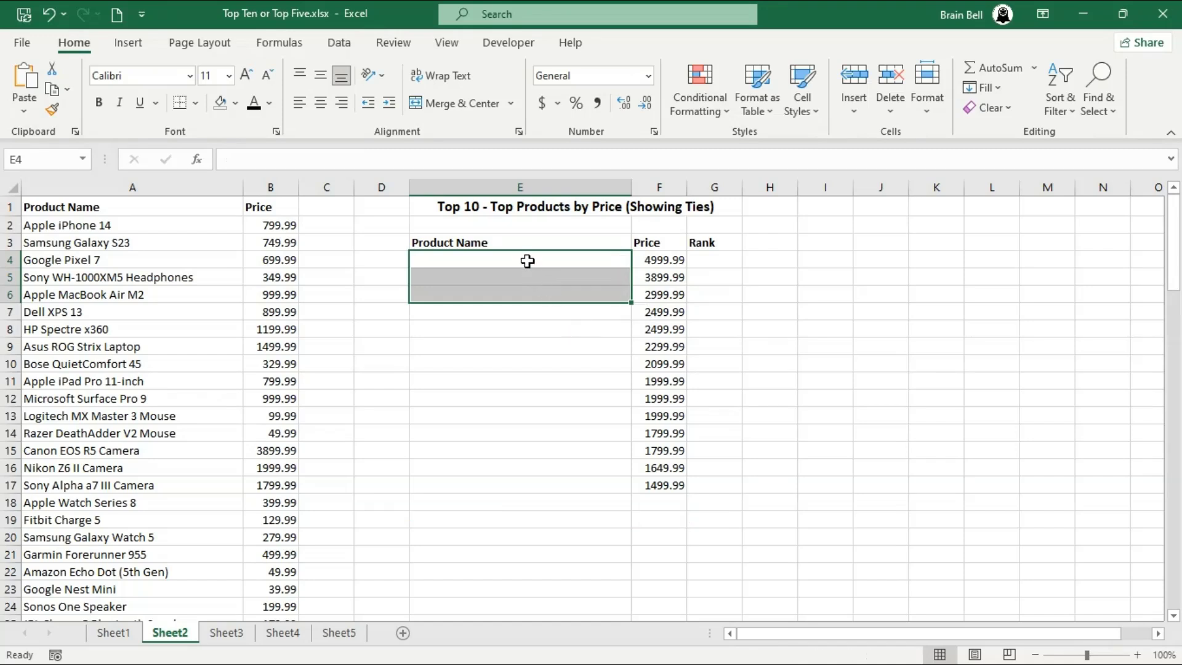
{"action": "left_click", "coordinate": [527, 259]}
{"action": "type", "text": "=inde"}
{"action": "key", "text": "Tab"}
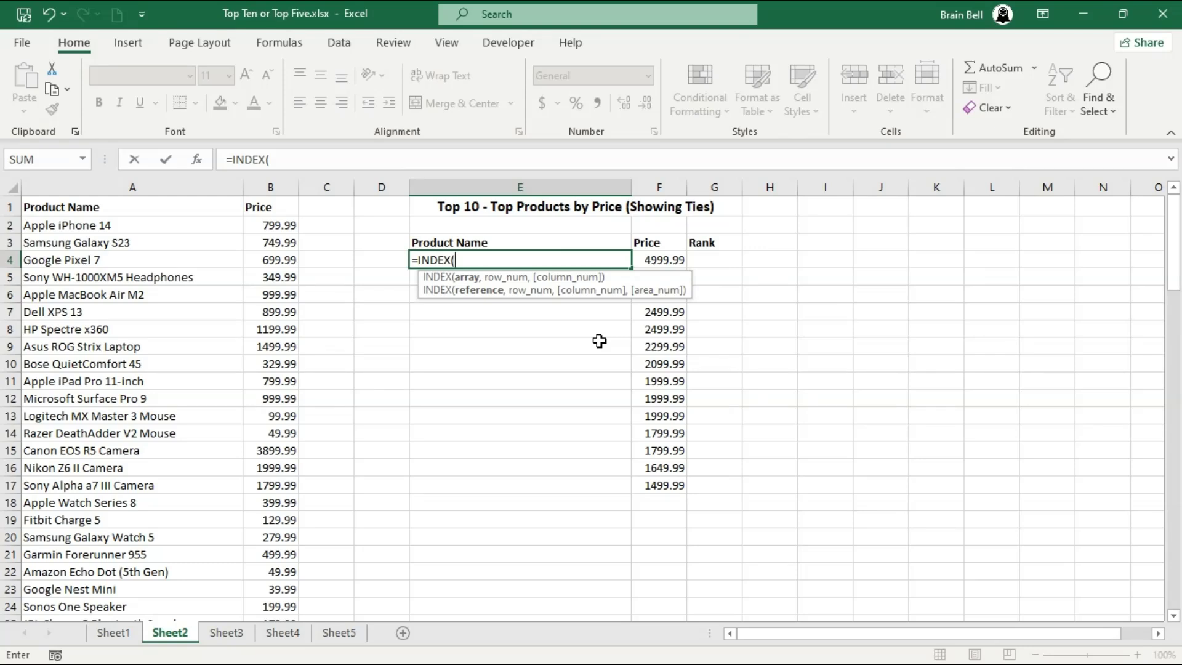
{"action": "type", "text": "A2:A"}
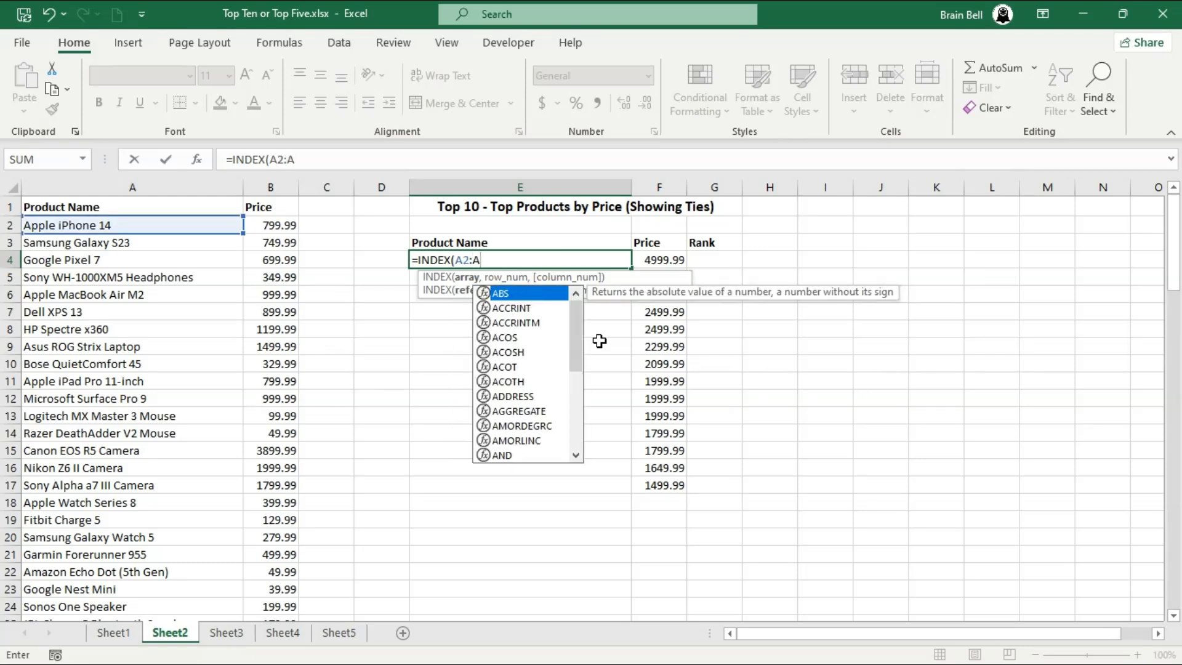
{"action": "type", "text": "102,"}
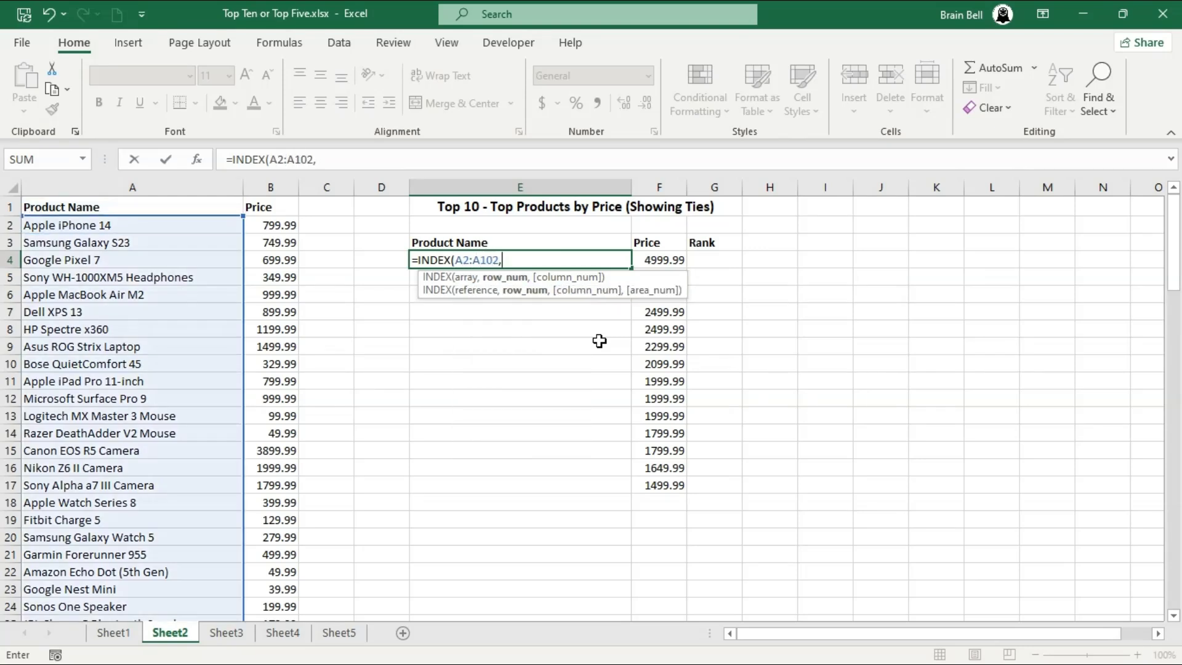
{"action": "type", "text": " 2)"}
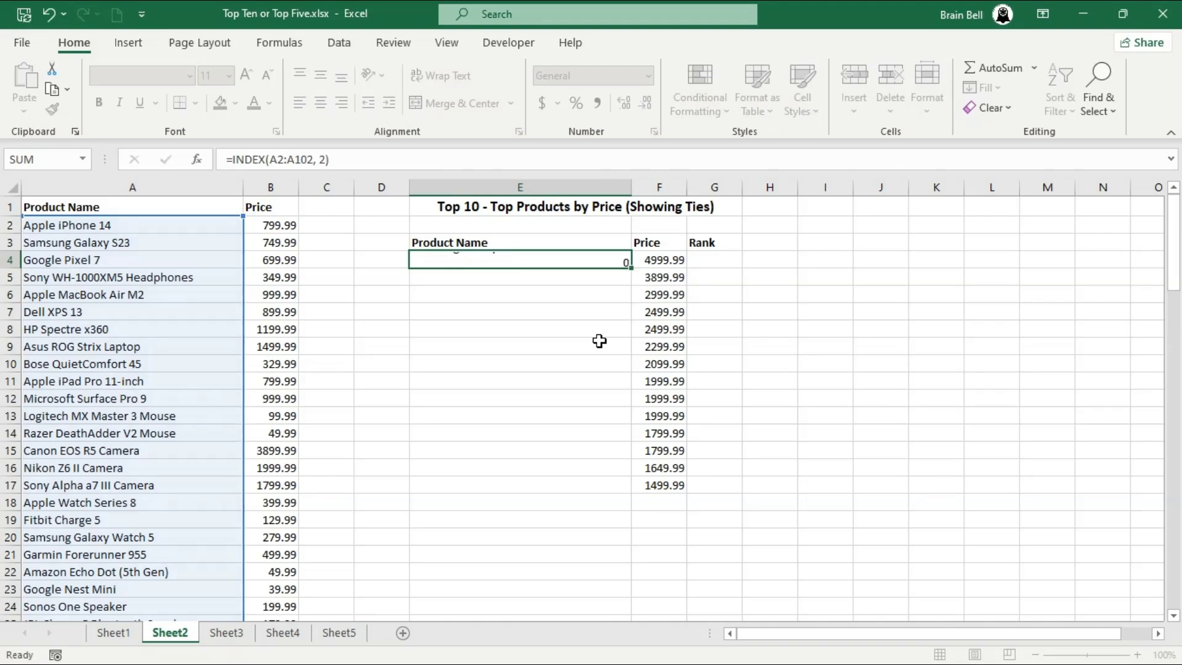
{"action": "key", "text": "Return"}
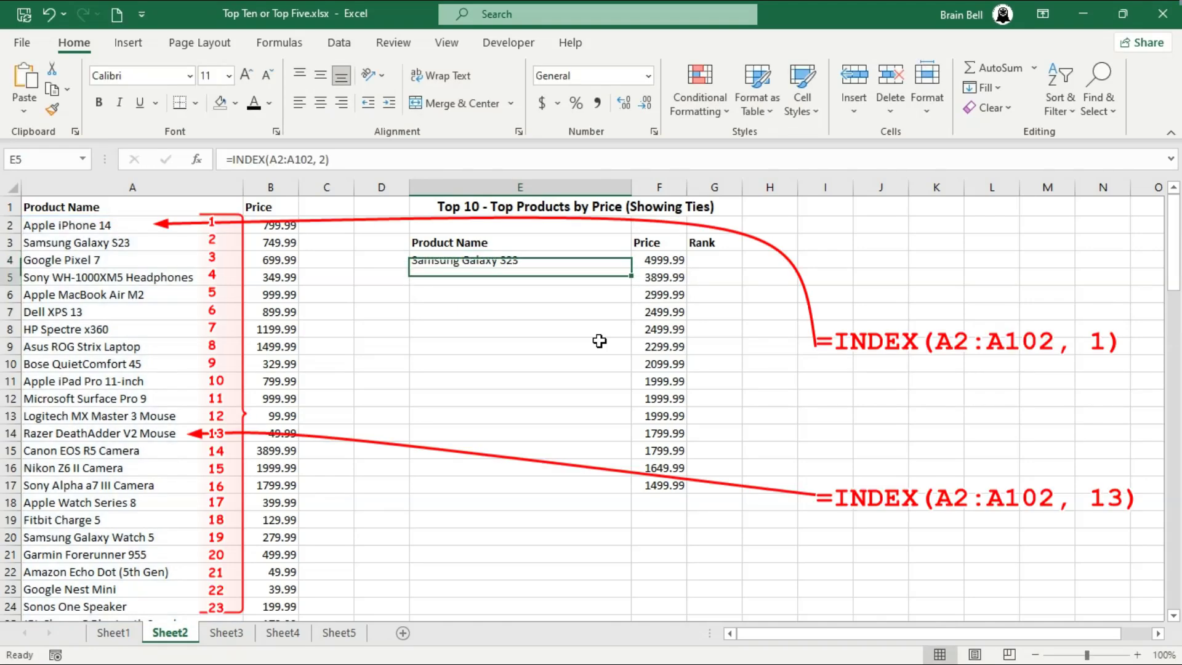
{"action": "type", "text": "=INDEX(A"}
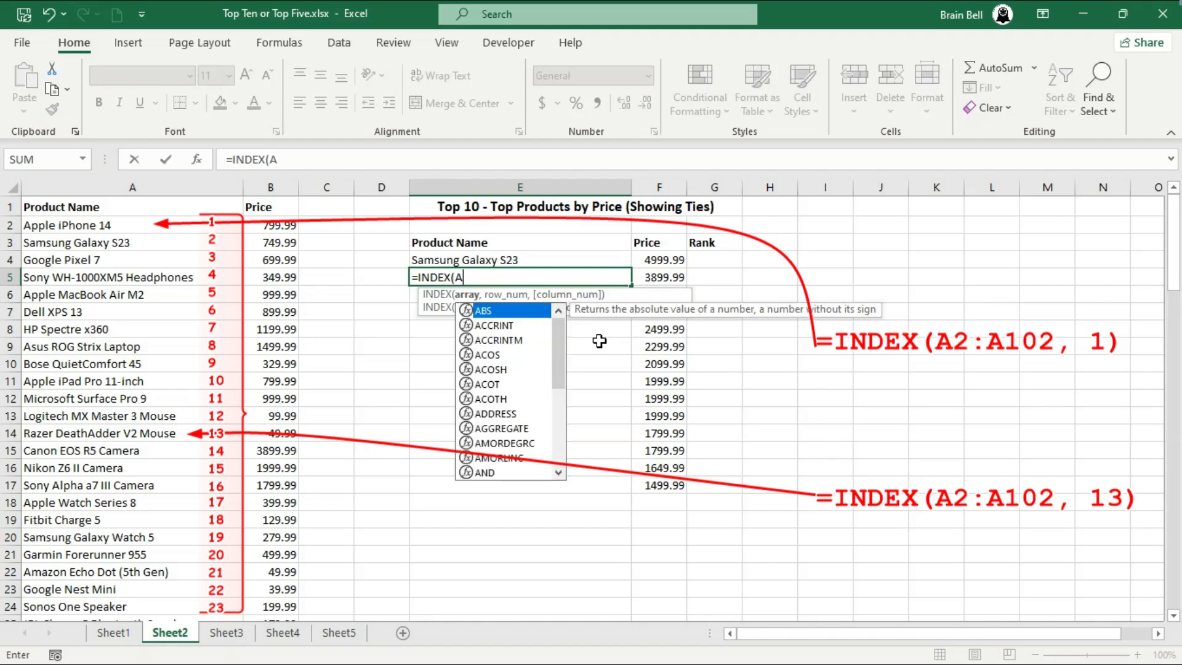
{"action": "type", "text": "2:A102,"}
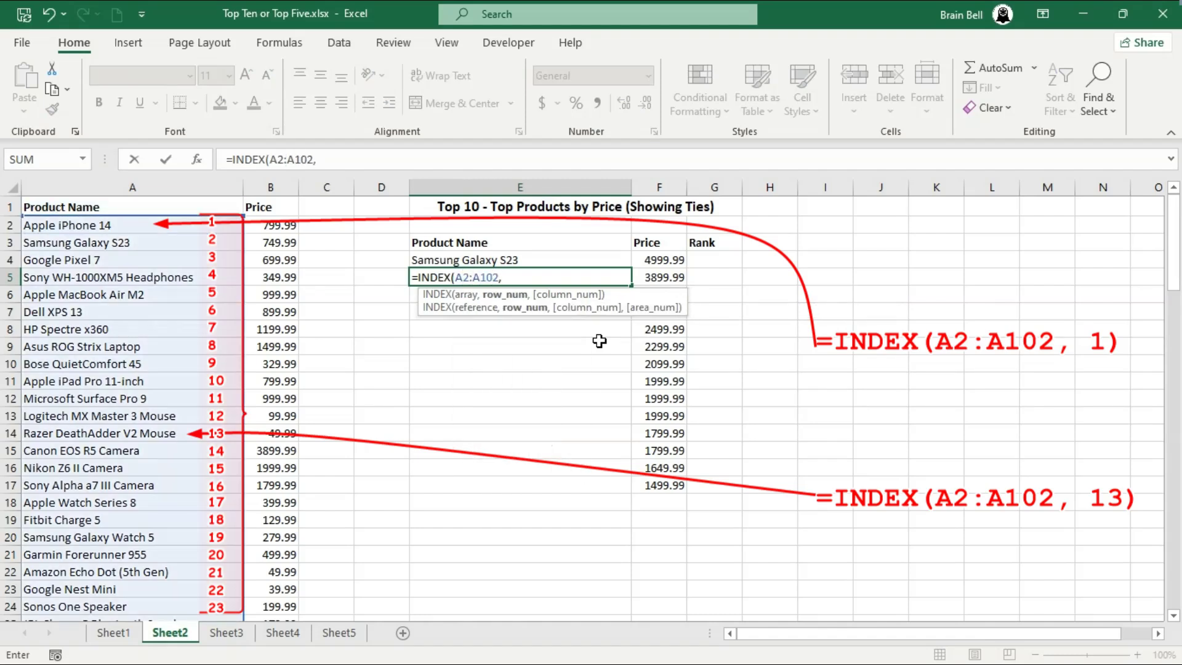
{"action": "type", "text": " 3)"}
{"action": "key", "text": "Return"}
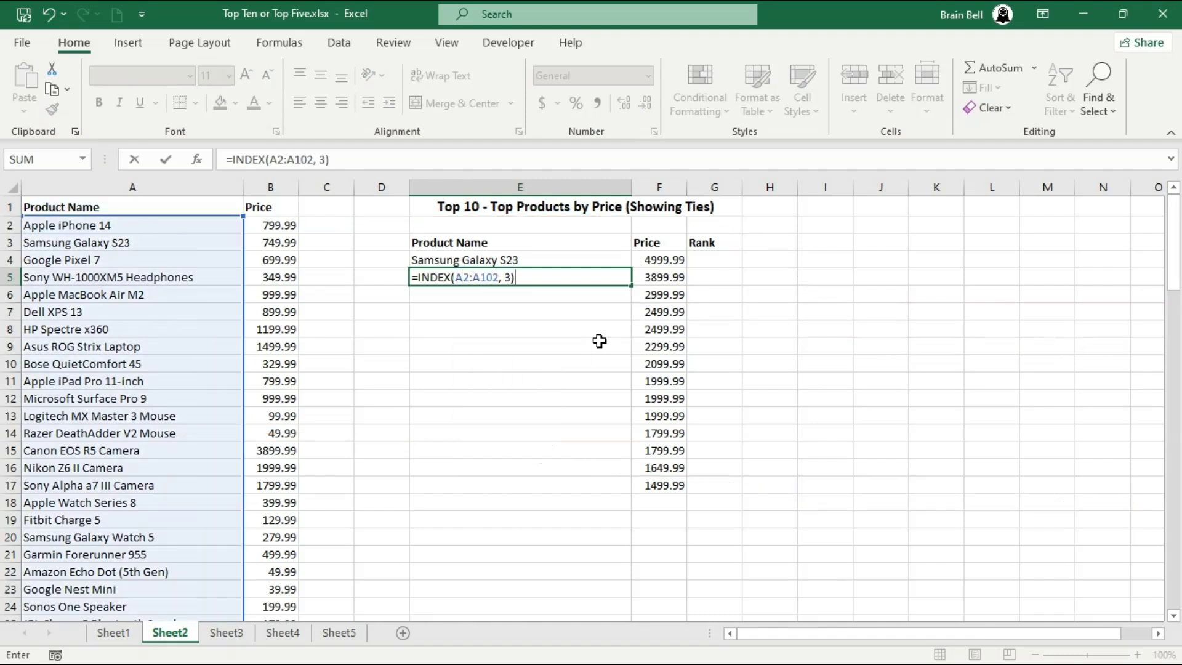
{"action": "key", "text": "Up"}
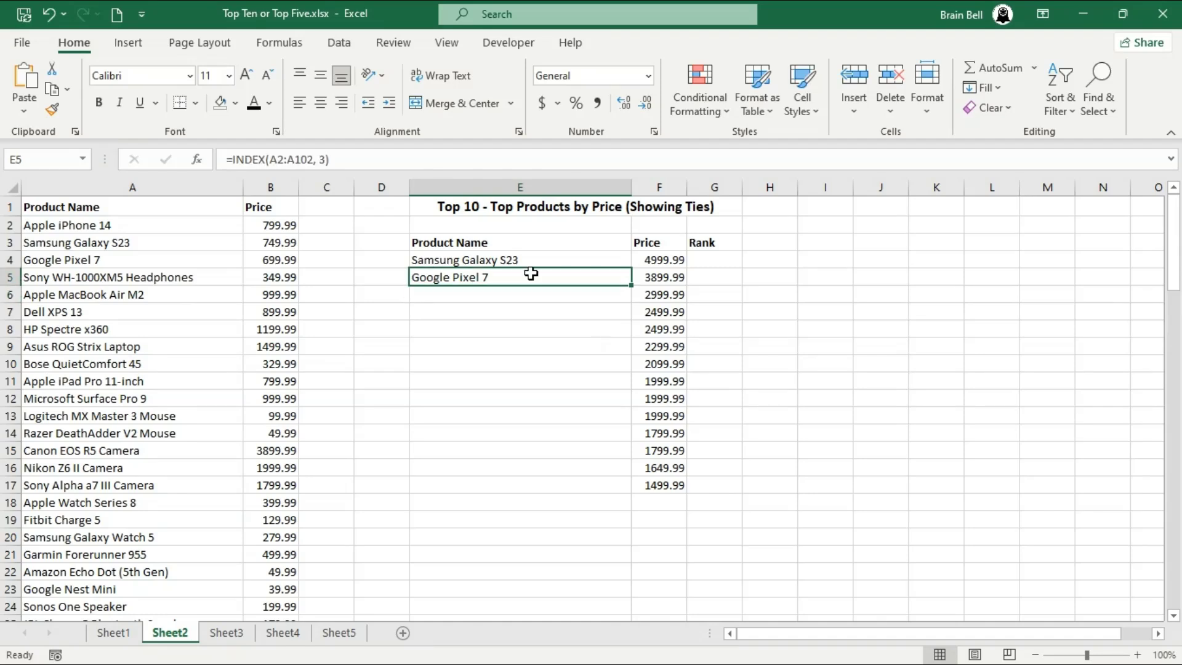
{"action": "double_click", "coordinate": [539, 274]}
{"action": "key", "text": "Escape"}
{"action": "key", "text": "ctrl+z"}
- Change E4 to =INDEX(A$2:A$102, MATCH(F4,B$2:B$102,0)), returning Apple Pro Display XDR
{"action": "double_click", "coordinate": [518, 260]}
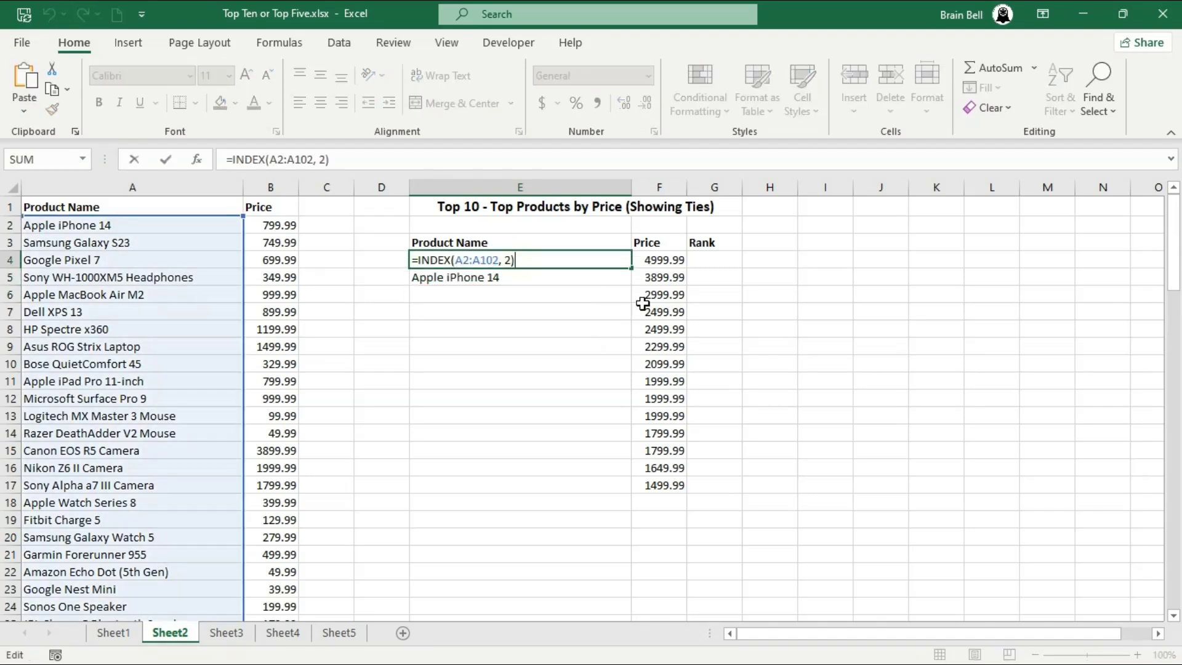
{"action": "type", "text": "$"}
{"action": "key", "text": "Right"}
{"action": "key", "text": "Right"}
{"action": "type", "text": "$"}
{"action": "key", "text": "Right"}
{"action": "key", "text": "Right"}
{"action": "key", "text": "Delete"}
{"action": "type", "text": "MATCH(F4,B$2:$B102,0)"}
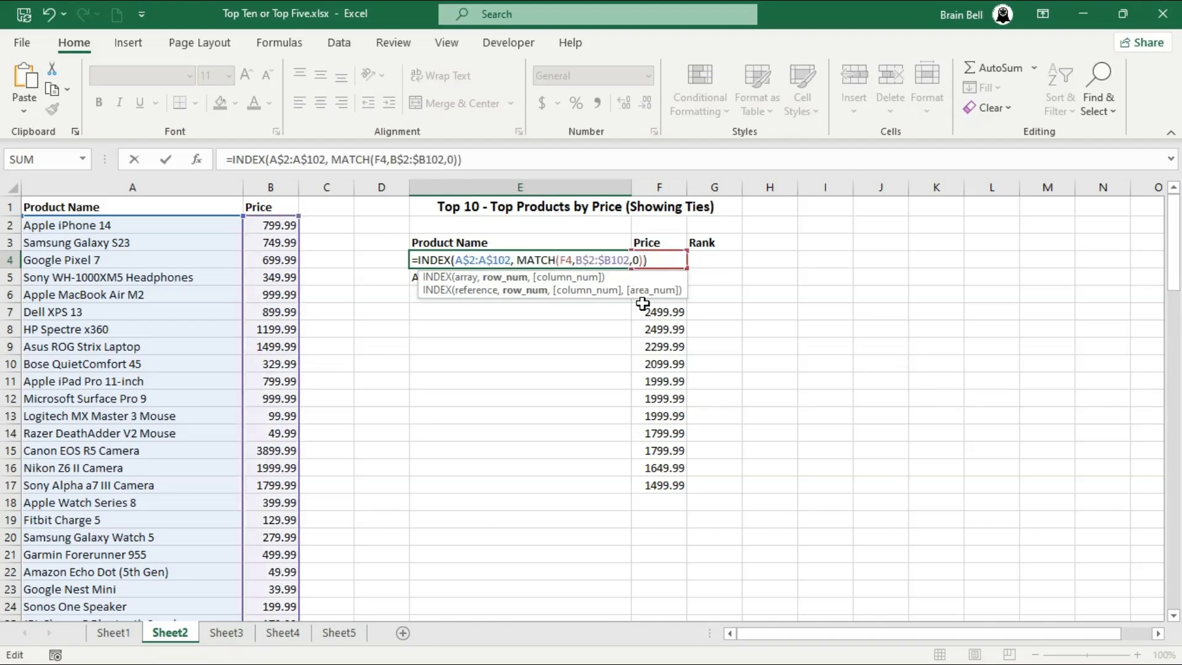
{"action": "key", "text": "Return"}
- Fill the E4 lookup down to E17 and inspect the repeated Sony Alpha, LG InstaView and Nikon Z6 II names
{"action": "left_click", "coordinate": [614, 262]}
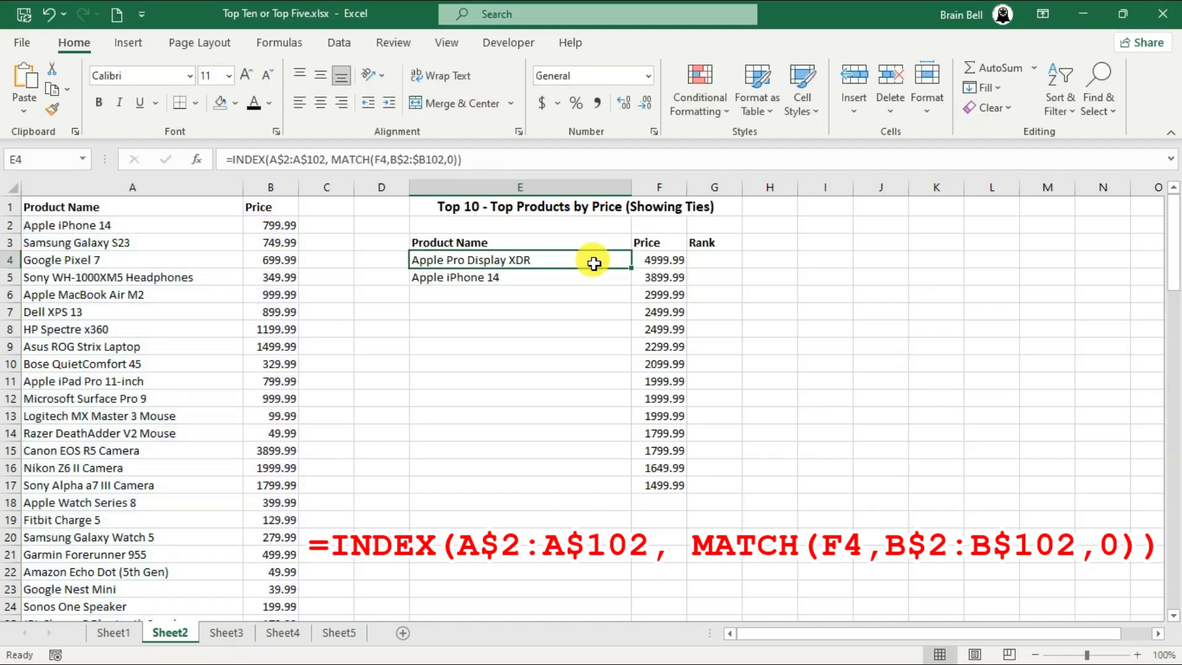
{"action": "left_click_drag", "start_coordinate": [630, 269], "coordinate": [630, 488]}
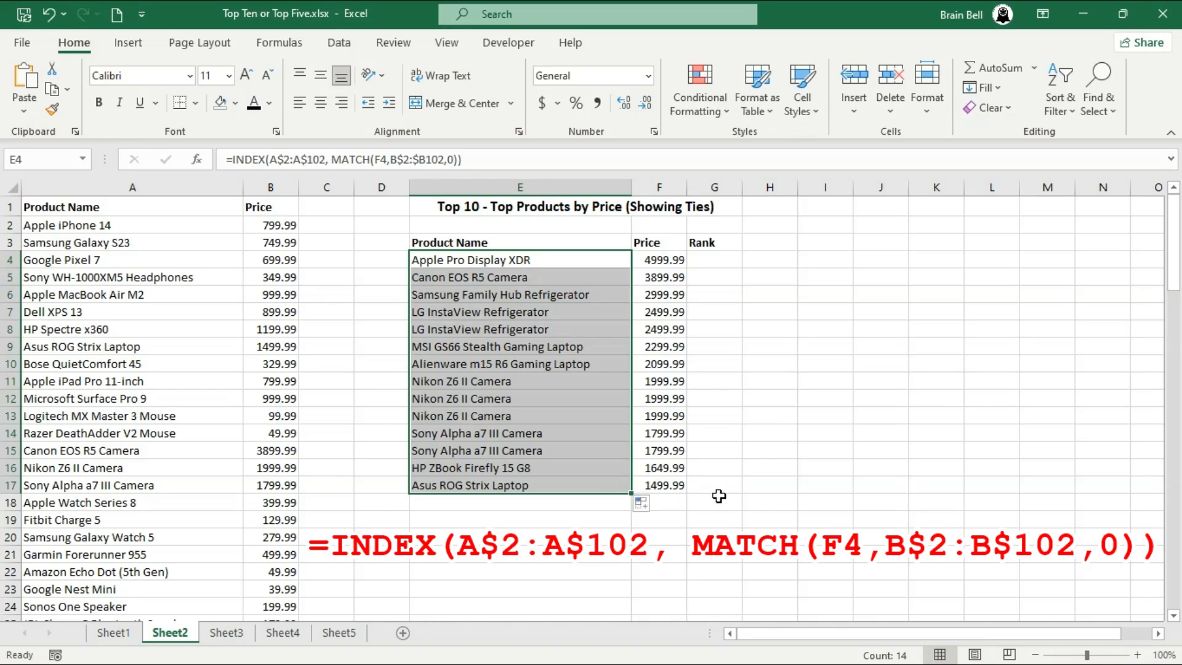
{"action": "left_click", "coordinate": [548, 451]}
{"action": "left_click_drag", "start_coordinate": [550, 437], "coordinate": [685, 448]}
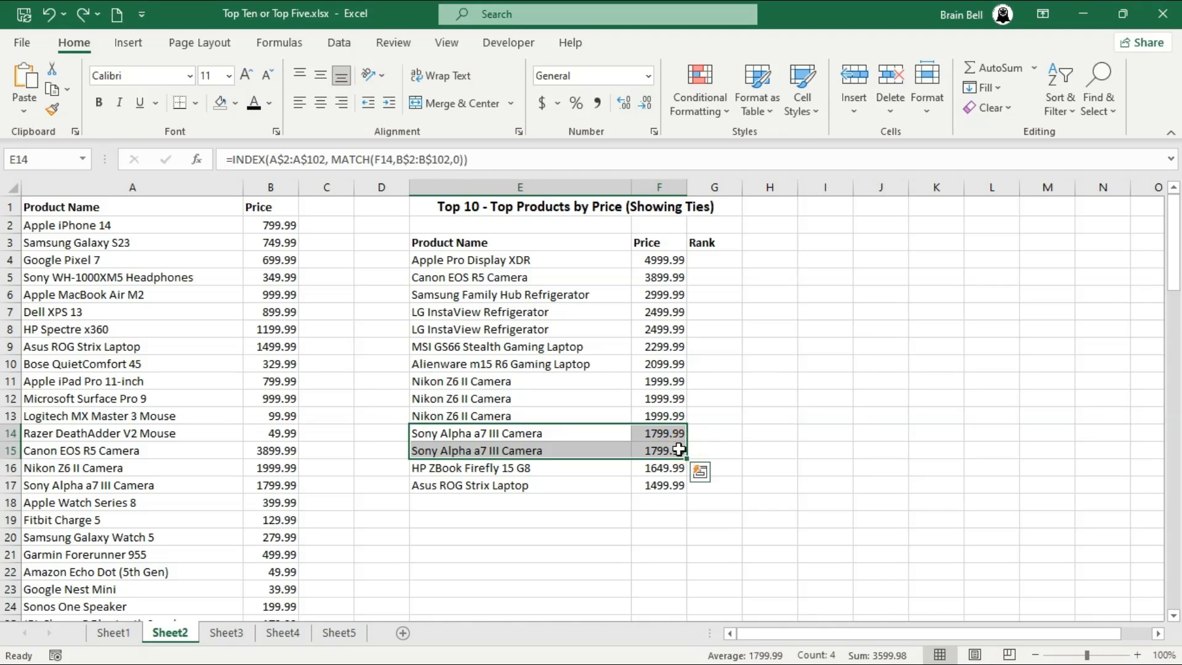
{"action": "left_click", "coordinate": [572, 452]}
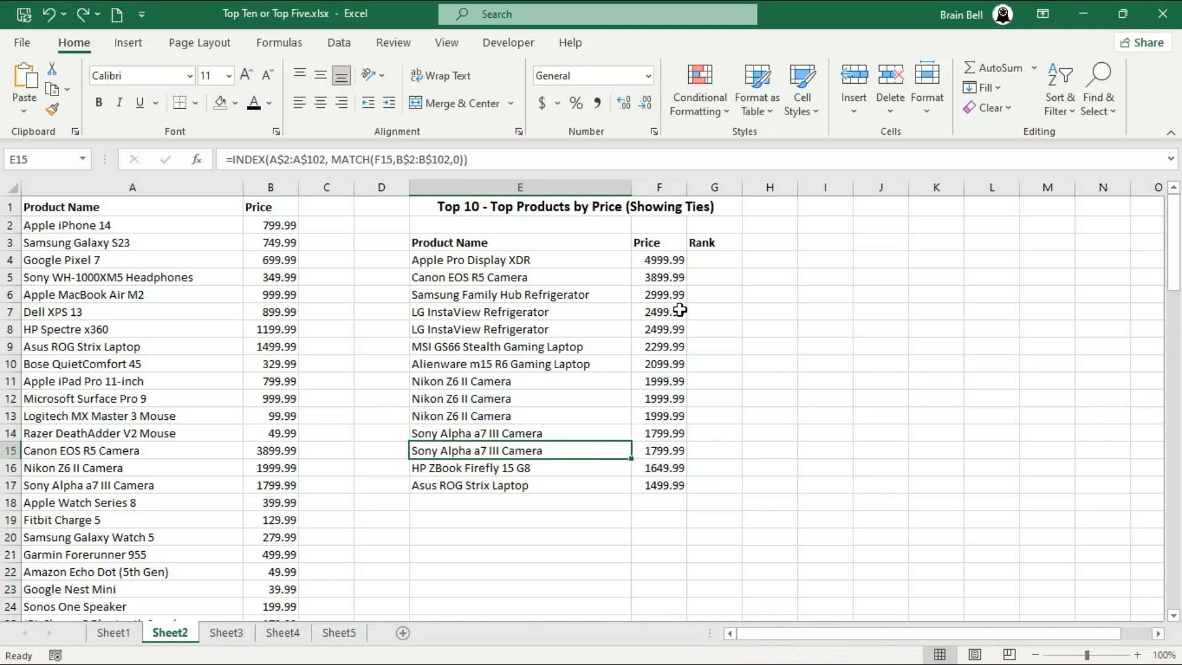
{"action": "left_click_drag", "start_coordinate": [681, 308], "coordinate": [564, 334]}
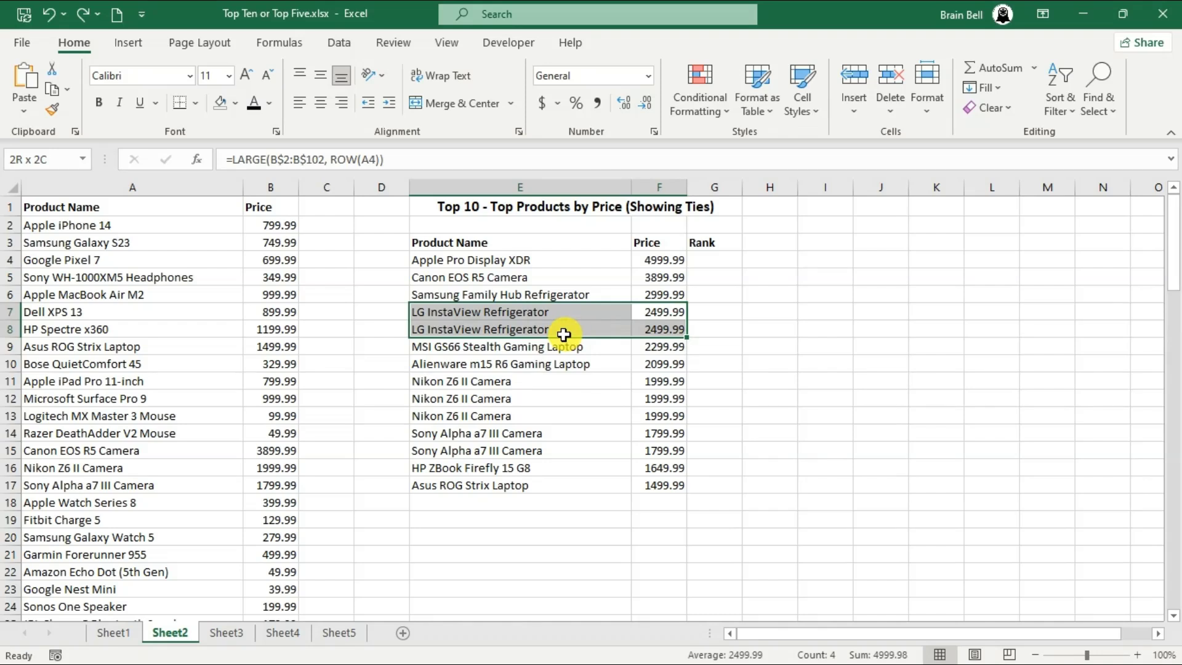
{"action": "left_click_drag", "start_coordinate": [670, 387], "coordinate": [535, 423]}
{"action": "left_click", "coordinate": [528, 417]}
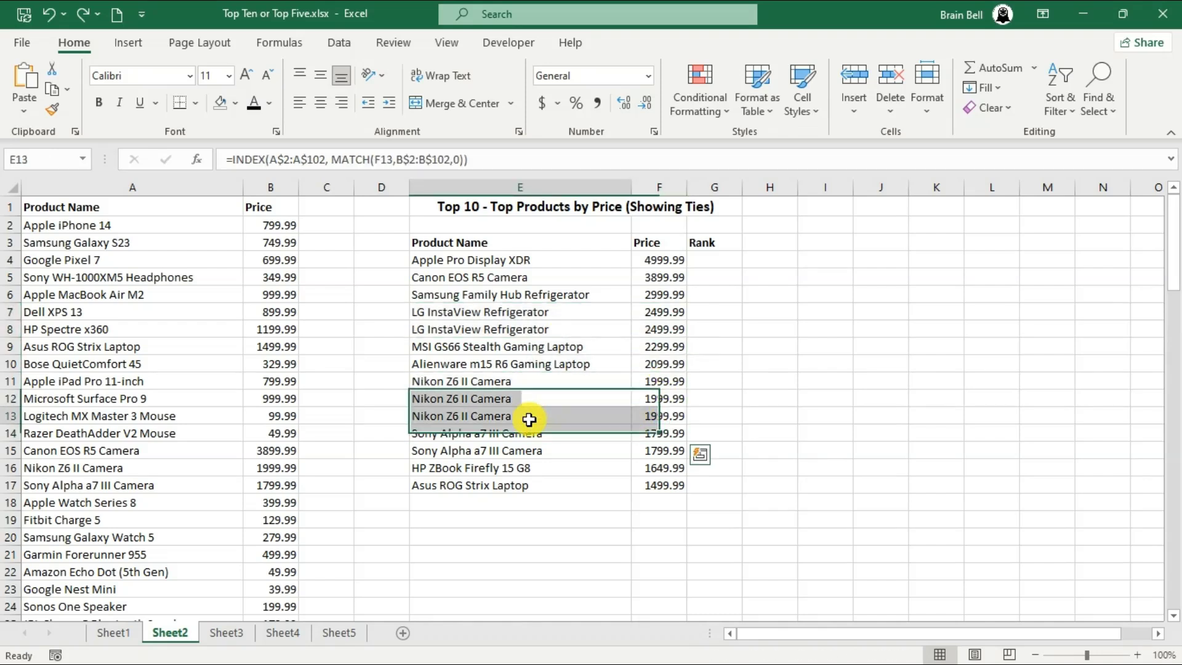
{"action": "left_click_drag", "start_coordinate": [666, 260], "coordinate": [663, 486]}
- Apply Duplicate Values conditional formatting (light red) to the prices in F4:F17
{"action": "left_click", "coordinate": [700, 102]}
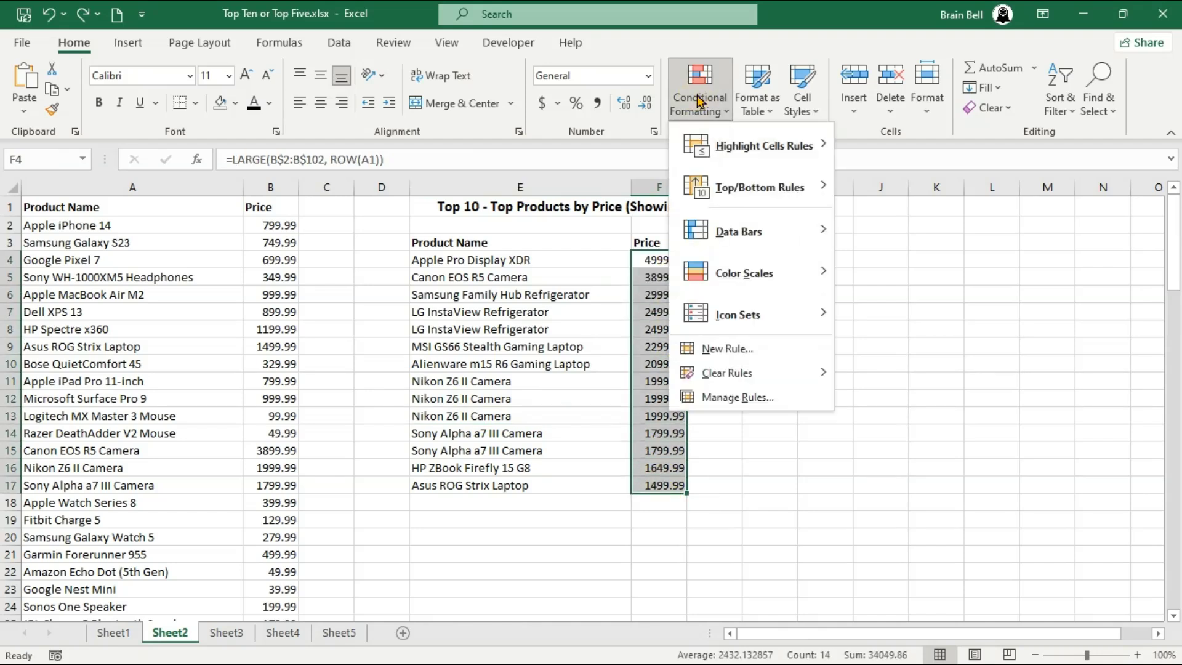
{"action": "mouse_move", "coordinate": [712, 159]}
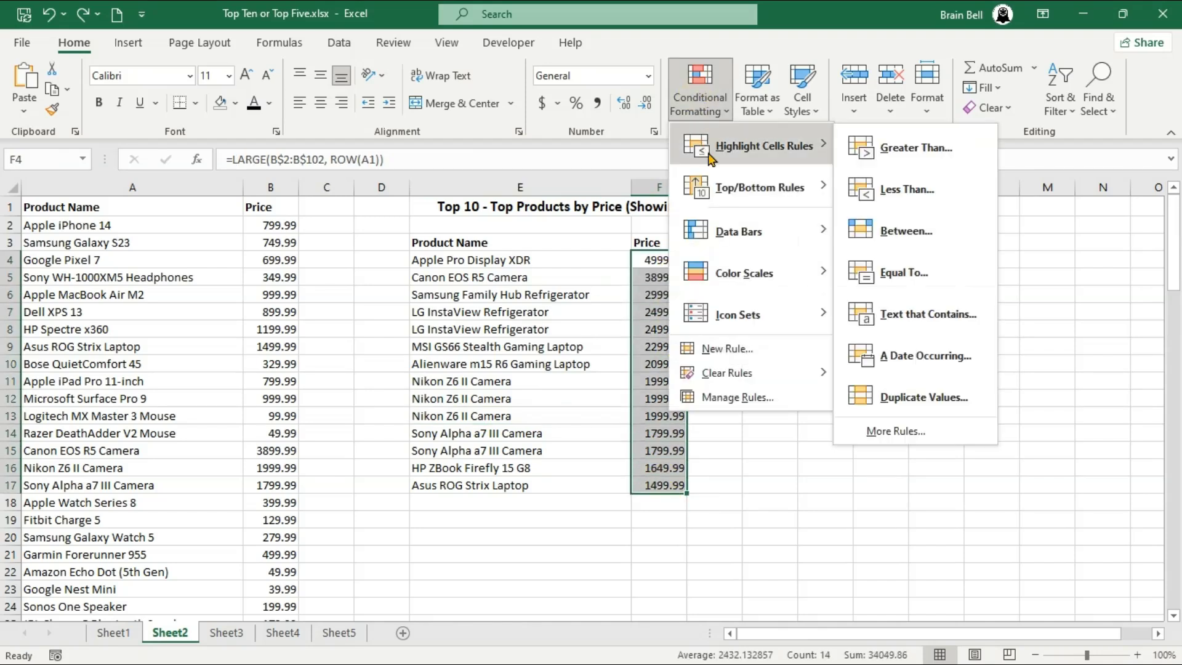
{"action": "left_click", "coordinate": [935, 398]}
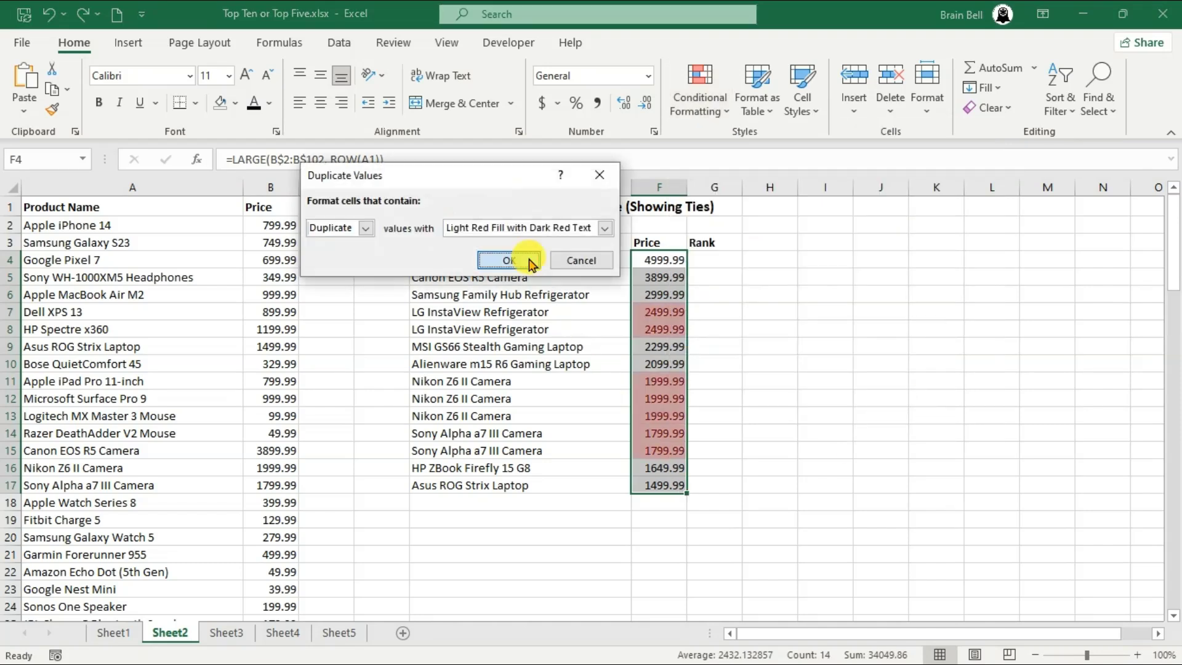
{"action": "left_click", "coordinate": [508, 260]}
{"action": "left_click", "coordinate": [655, 398]}
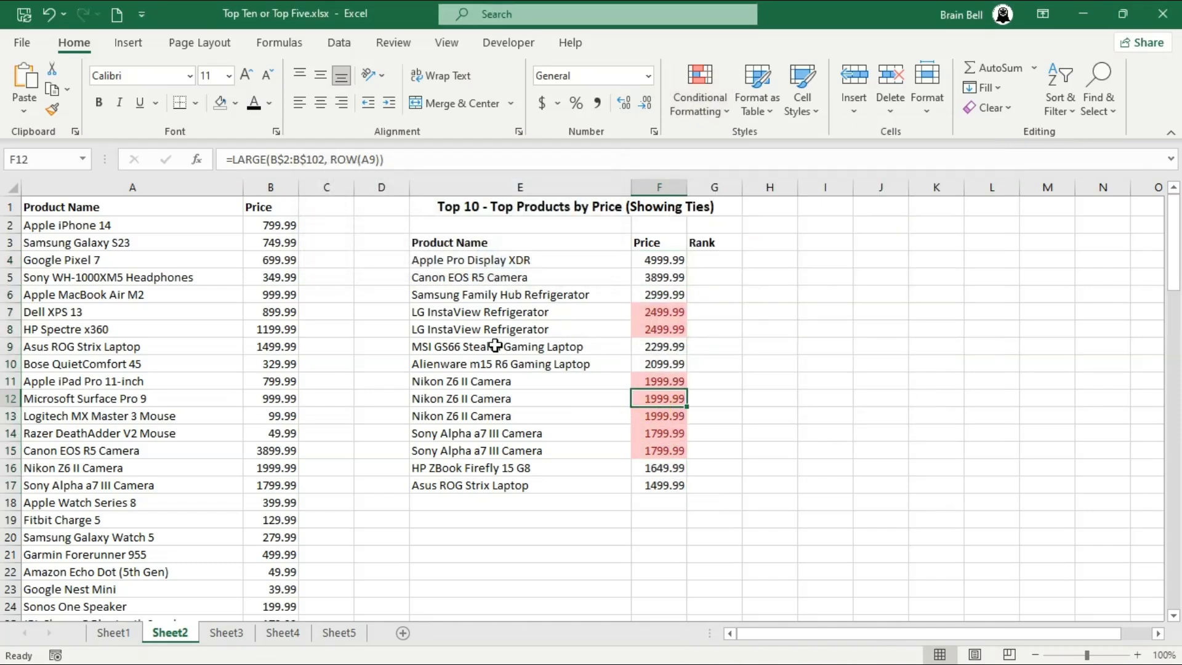
- Delete the repeated names in E7:E8 and E11:E15
{"action": "left_click", "coordinate": [462, 310]}
{"action": "key", "text": "shift+Down"}
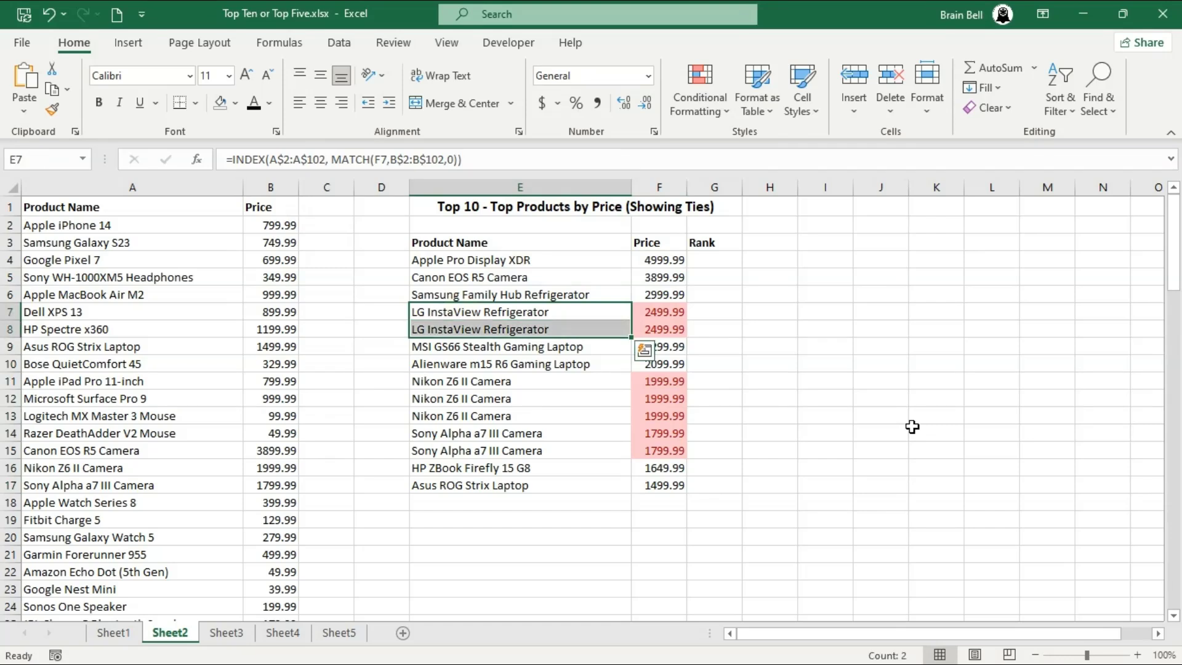
{"action": "key", "text": "Delete"}
{"action": "key", "text": "Down"}
{"action": "key", "text": "Down"}
{"action": "key", "text": "Down"}
{"action": "key", "text": "Down"}
{"action": "key", "text": "Down"}
{"action": "key", "text": "shift+Down"}
{"action": "key", "text": "Up"}
{"action": "key", "text": "shift+Down"}
{"action": "key", "text": "shift+Down"}
{"action": "key", "text": "shift+Down"}
{"action": "key", "text": "shift+Down"}
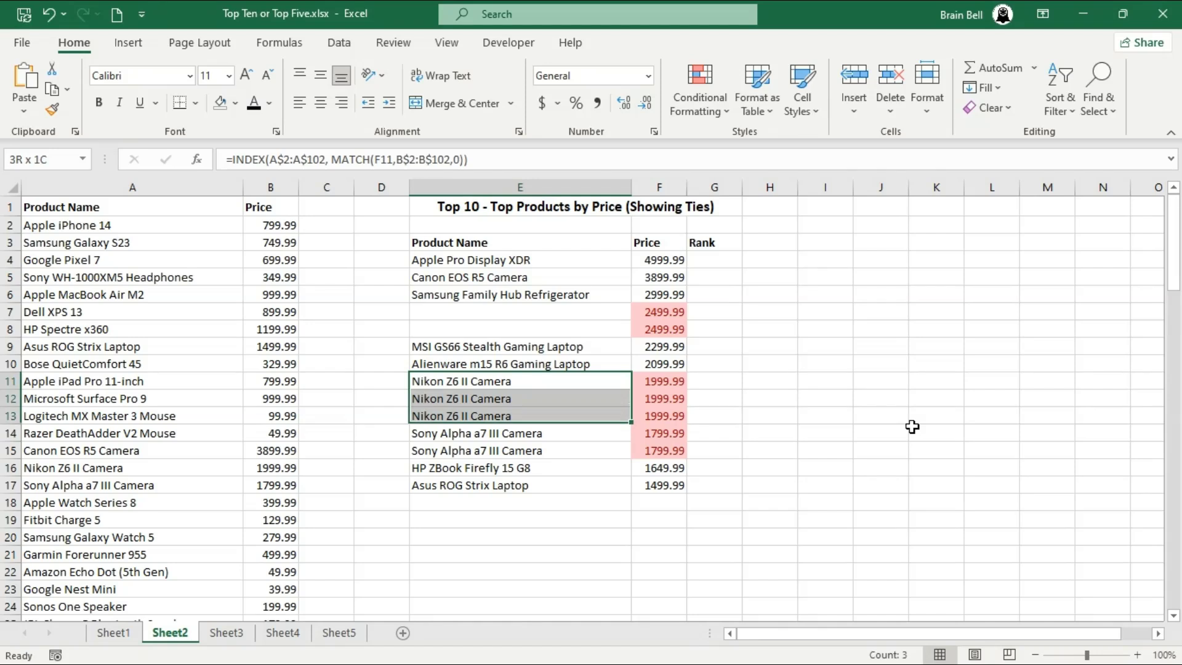
{"action": "key", "text": "Delete"}
{"action": "key", "text": "Up"}
{"action": "key", "text": "Up"}
{"action": "key", "text": "Up"}
{"action": "key", "text": "Up"}
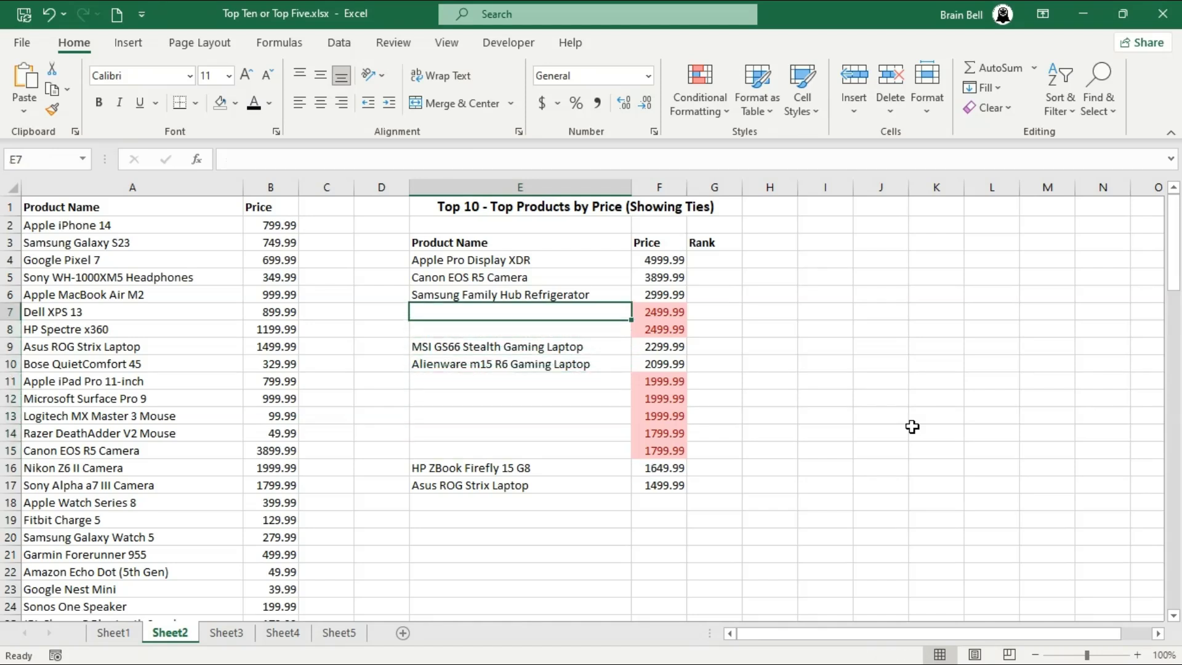
- Enter =FILTER(A2:A102, B2:B102=F7) in E7 to spill the 2499.99 tied names
{"action": "type", "text": "=filte"}
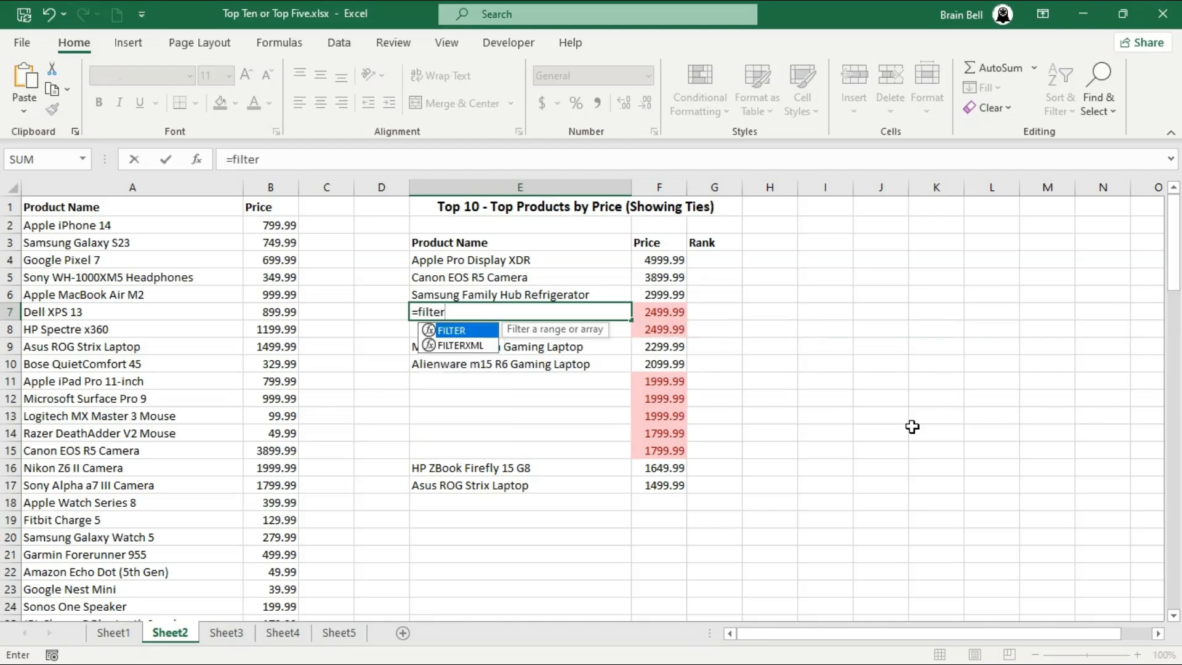
{"action": "type", "text": "r"}
{"action": "key", "text": "BackSpace"}
{"action": "key", "text": "BackSpace"}
{"action": "key", "text": "BackSpace"}
{"action": "key", "text": "BackSpace"}
{"action": "key", "text": "BackSpace"}
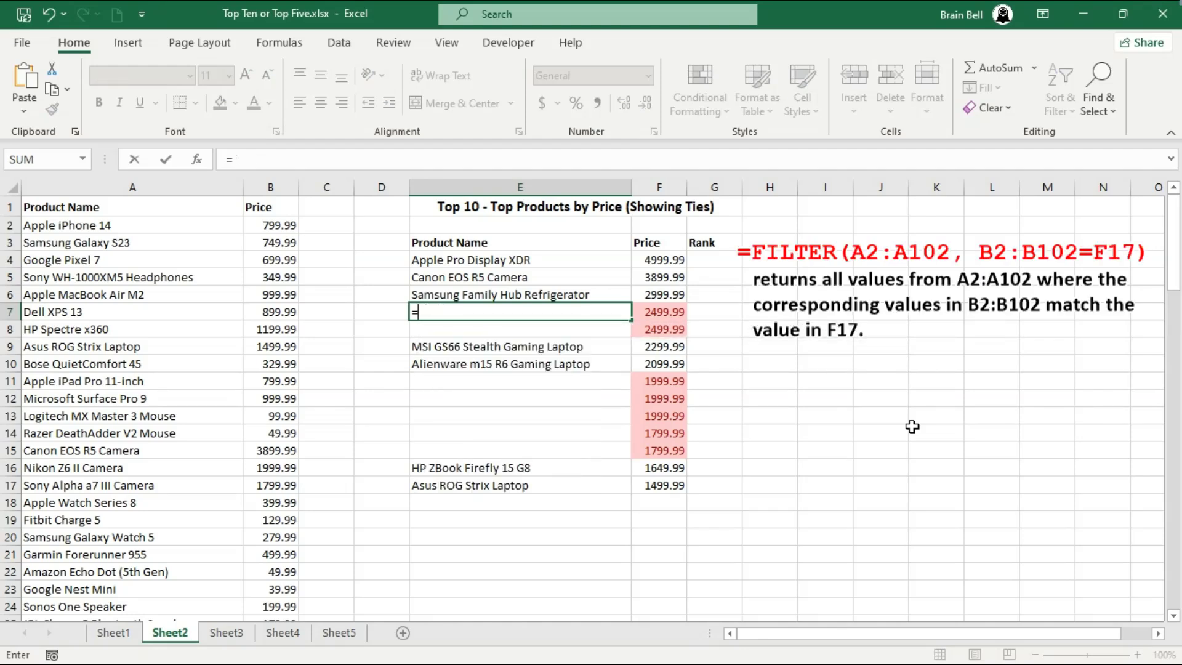
{"action": "type", "text": "FILTER("}
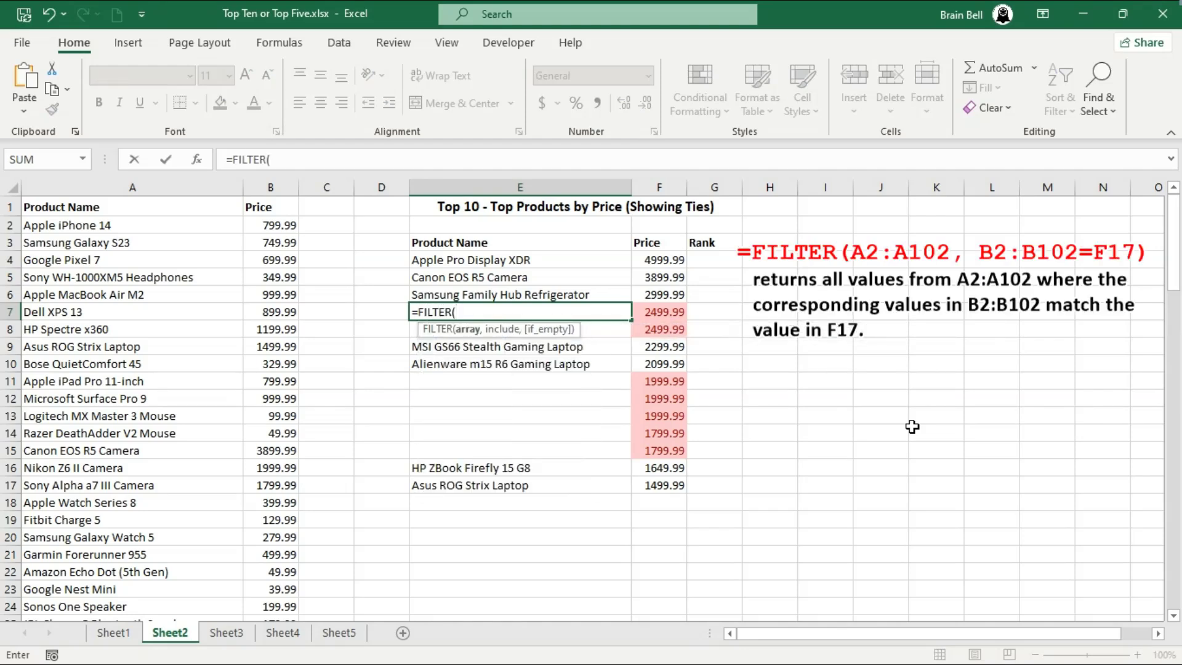
{"action": "type", "text": "A"}
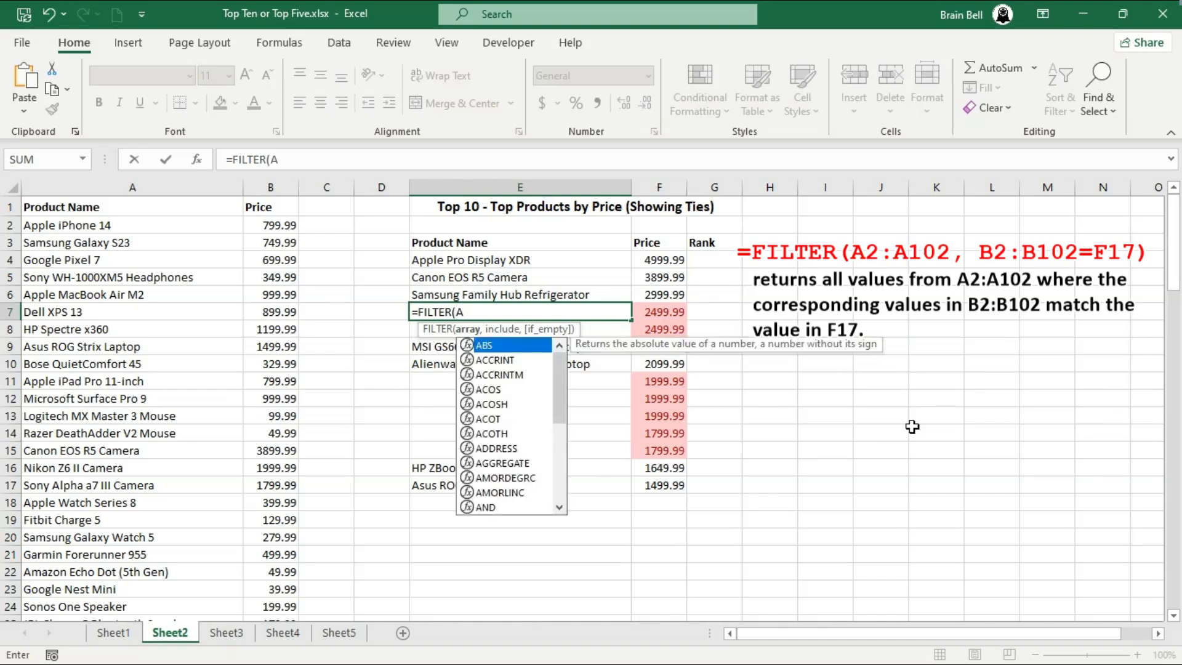
{"action": "type", "text": "2:A"}
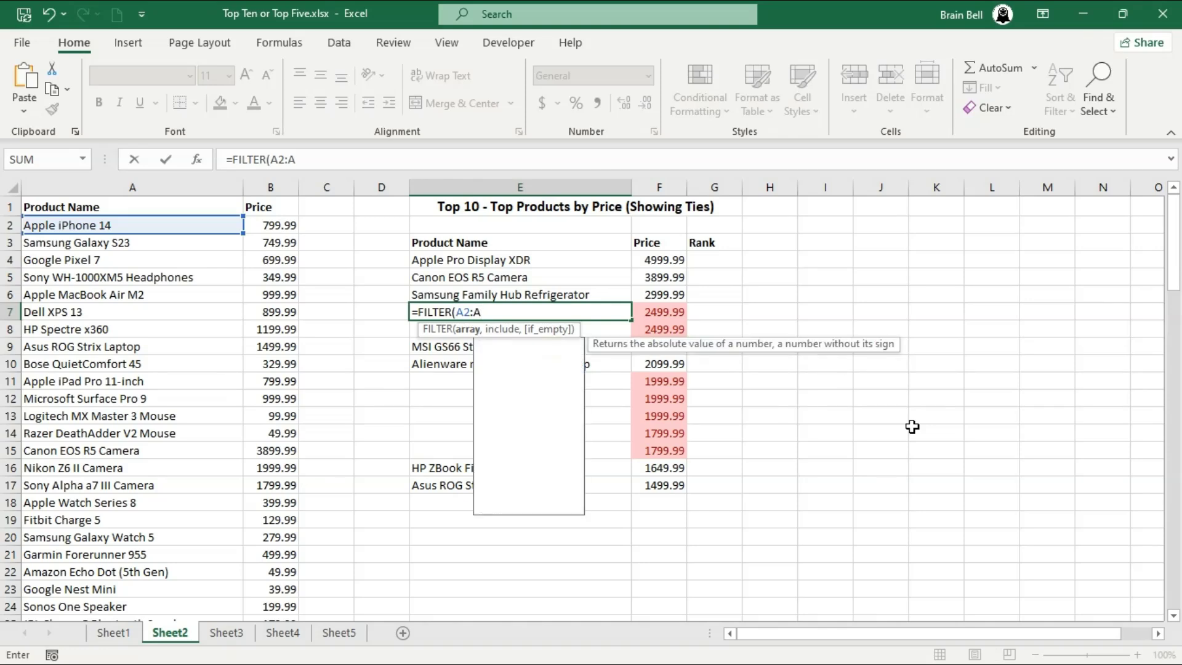
{"action": "type", "text": "102, B2"}
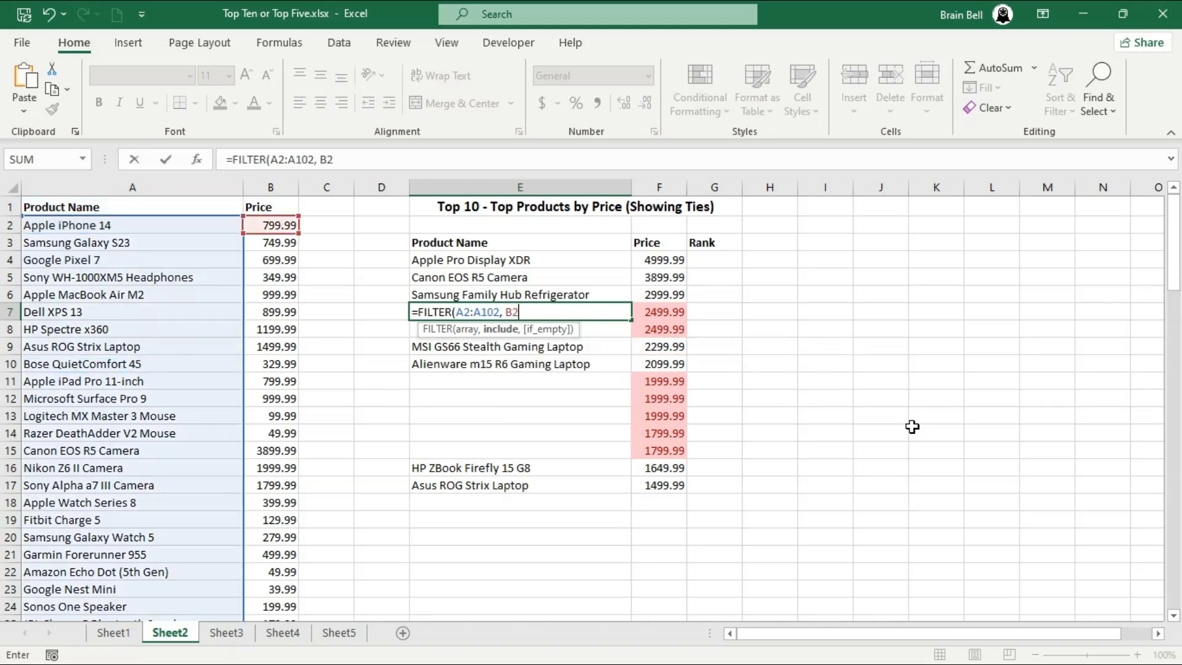
{"action": "type", "text": ":B102"}
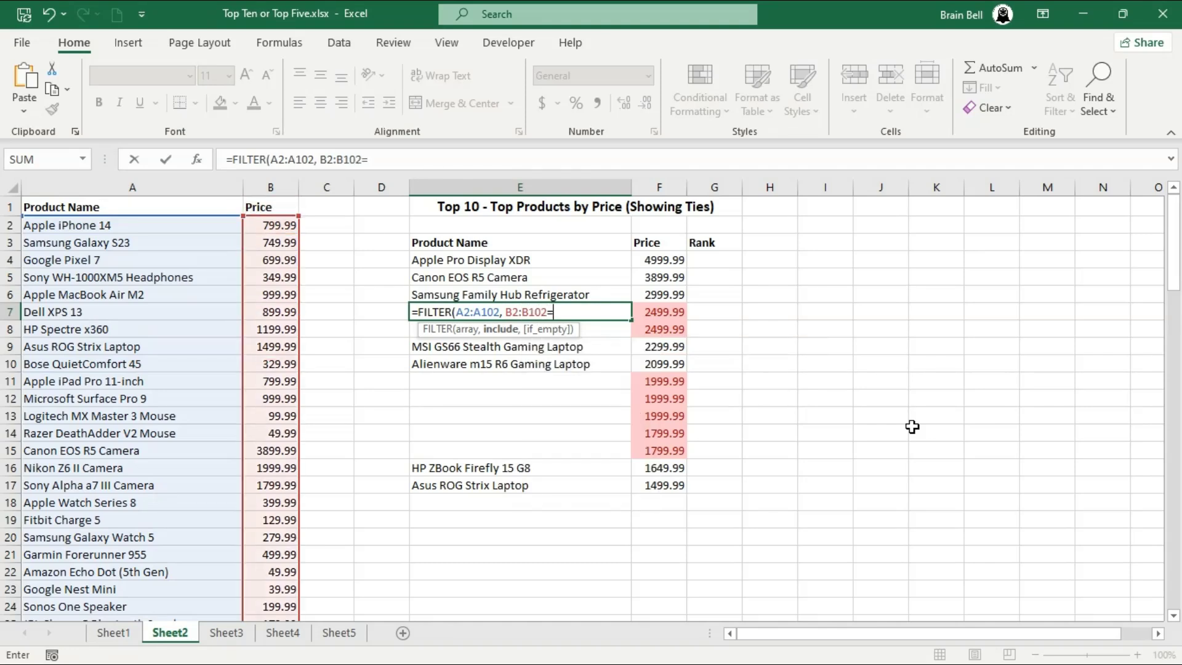
{"action": "type", "text": "="}
{"action": "key", "text": "Right"}
{"action": "type", "text": ")"}
{"action": "key", "text": "Return"}
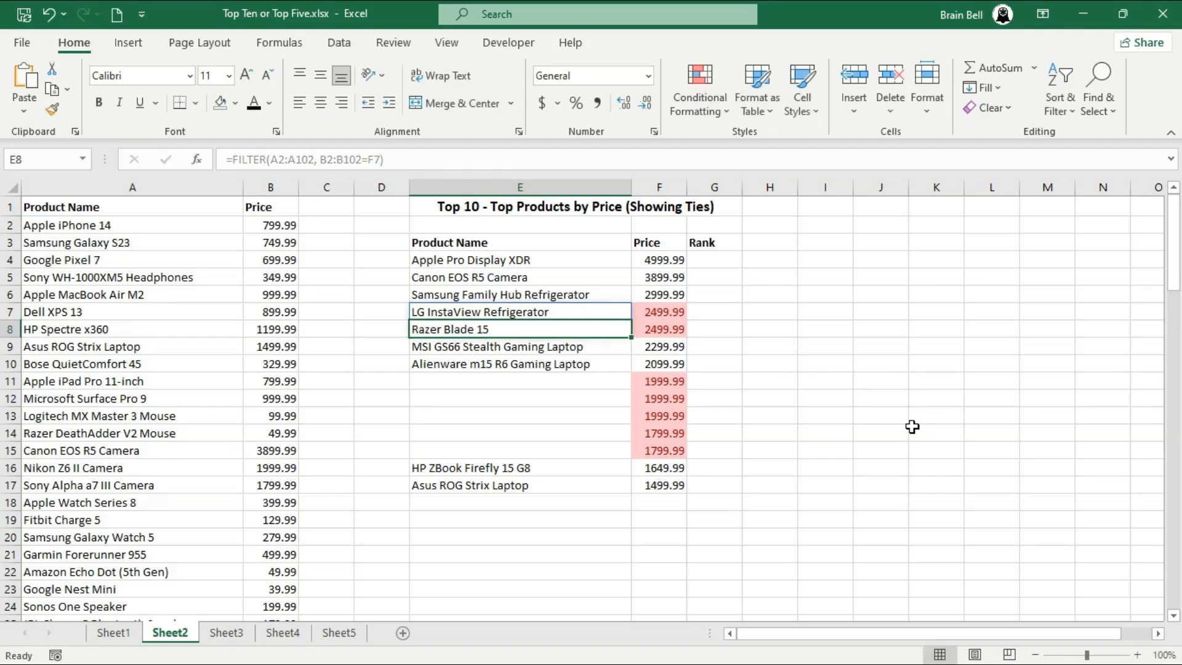
- Add matching FILTER formulas in E11 and E14 for the 1999.99 and 1799.99 ties
{"action": "left_click", "coordinate": [540, 383]}
{"action": "type", "text": "=FILTER"}
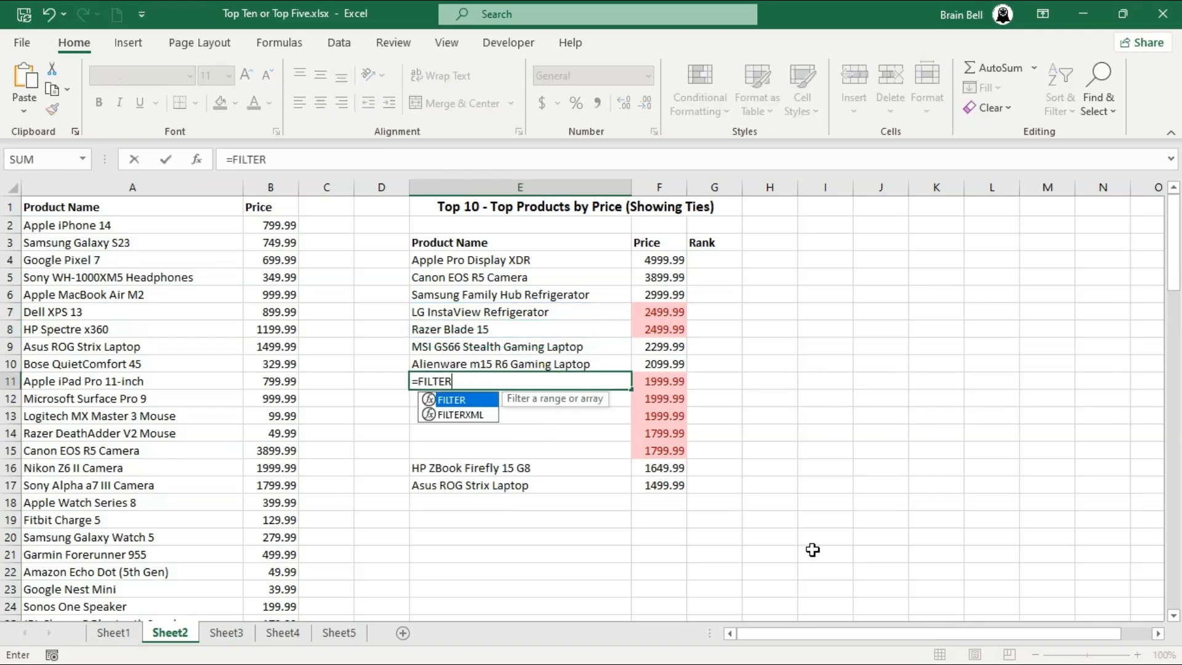
{"action": "type", "text": "(A2:A102"}
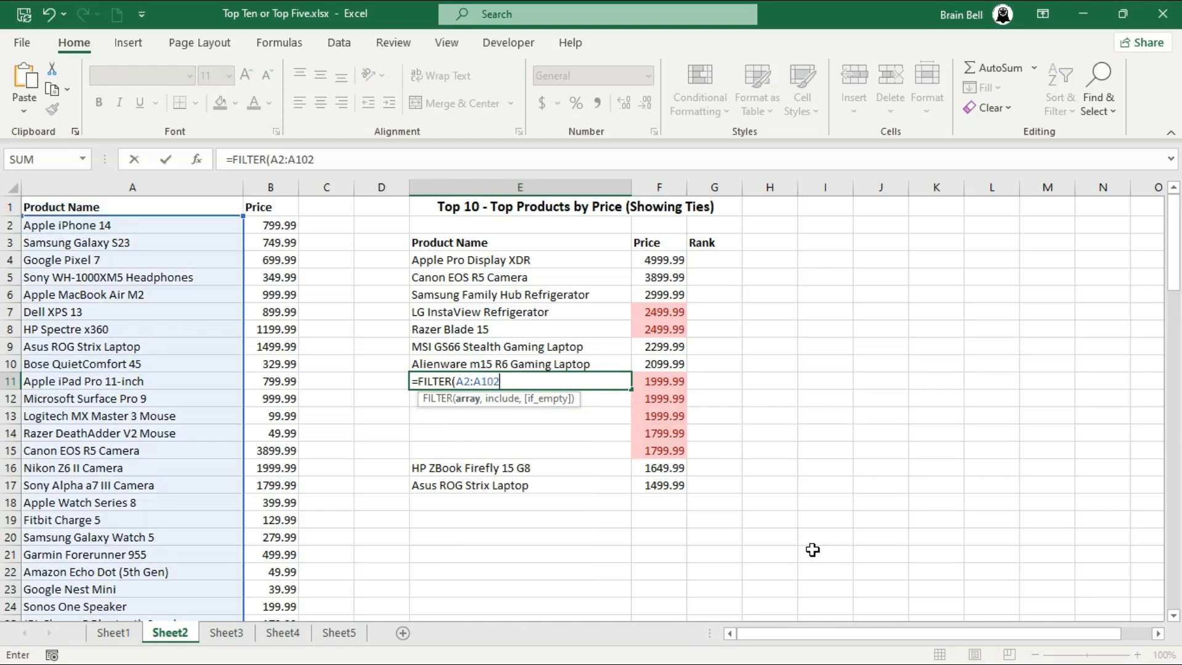
{"action": "type", "text": ", B2:B102"}
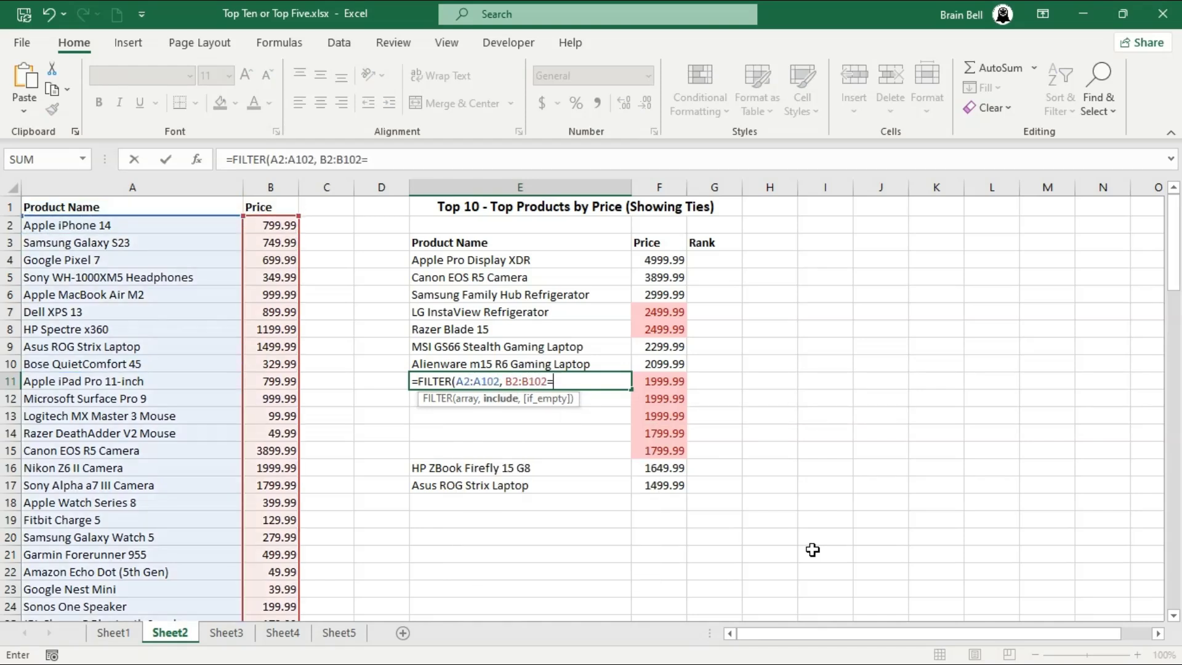
{"action": "type", "text": "="}
{"action": "key", "text": "Right"}
{"action": "key", "text": "Return"}
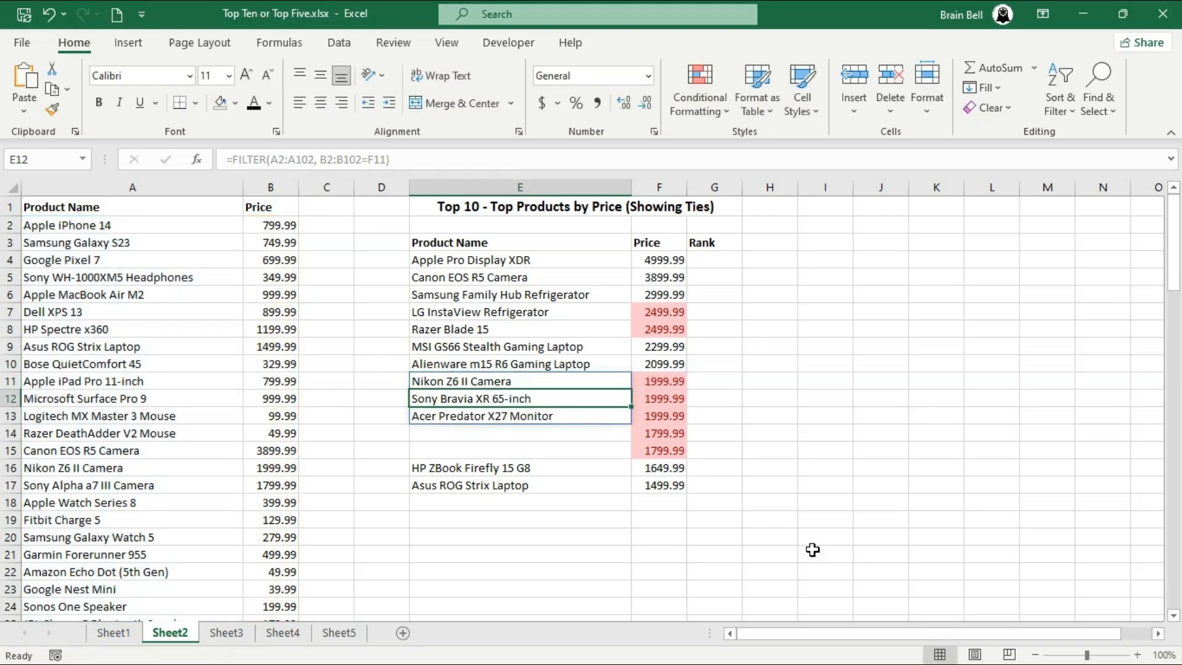
{"action": "left_click", "coordinate": [481, 436]}
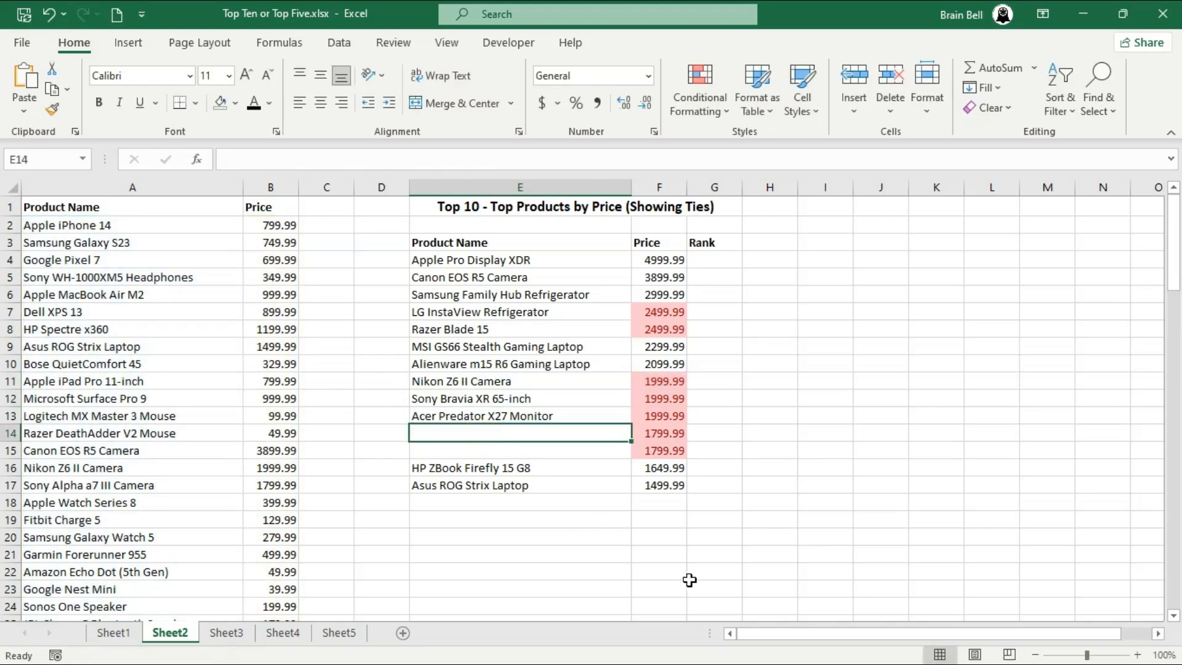
{"action": "type", "text": "=FILTER(A2:"}
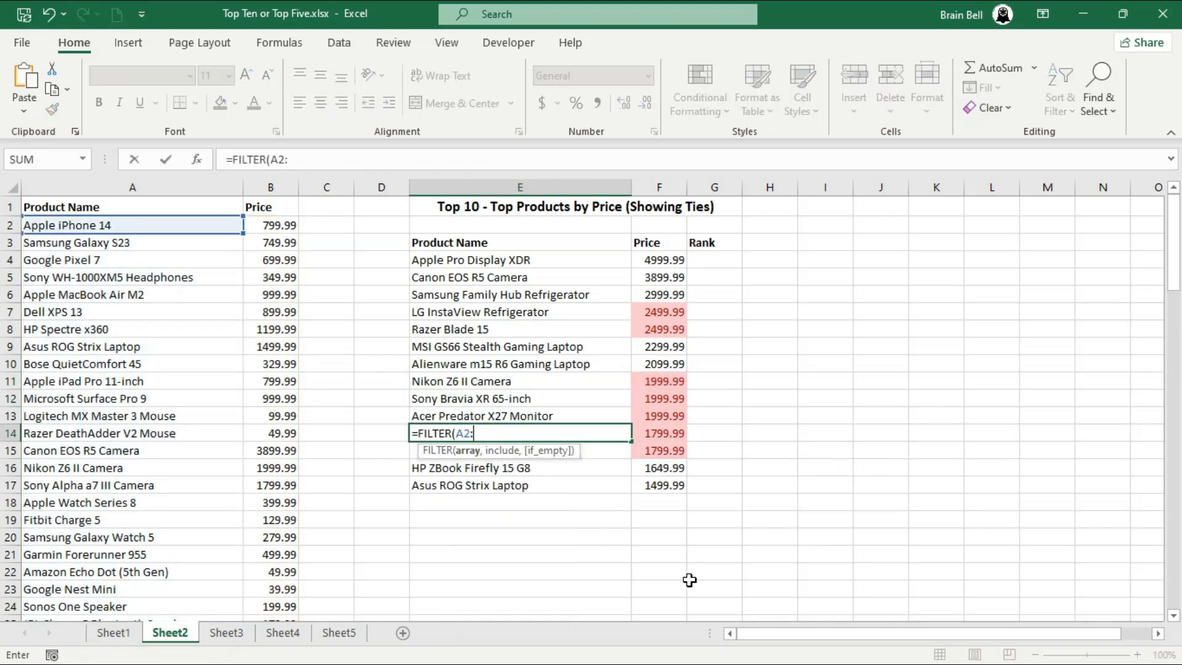
{"action": "type", "text": "A102, B2:B"}
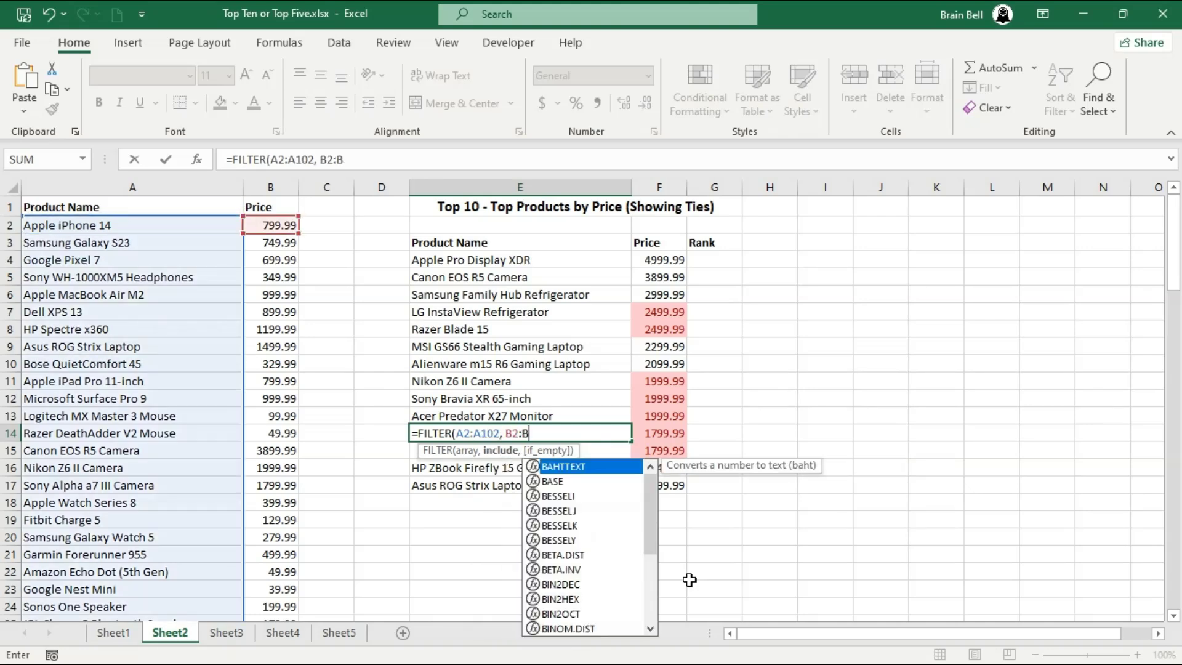
{"action": "type", "text": "102=F14)"}
{"action": "key", "text": "Return"}
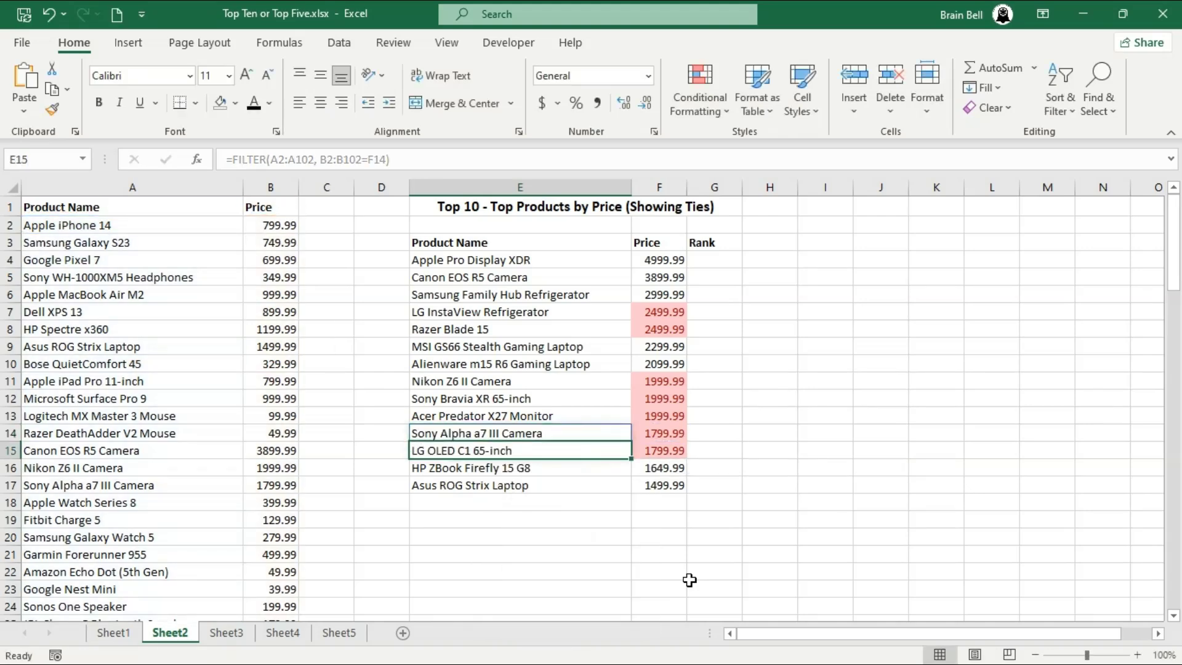
{"action": "left_click", "coordinate": [520, 554]}
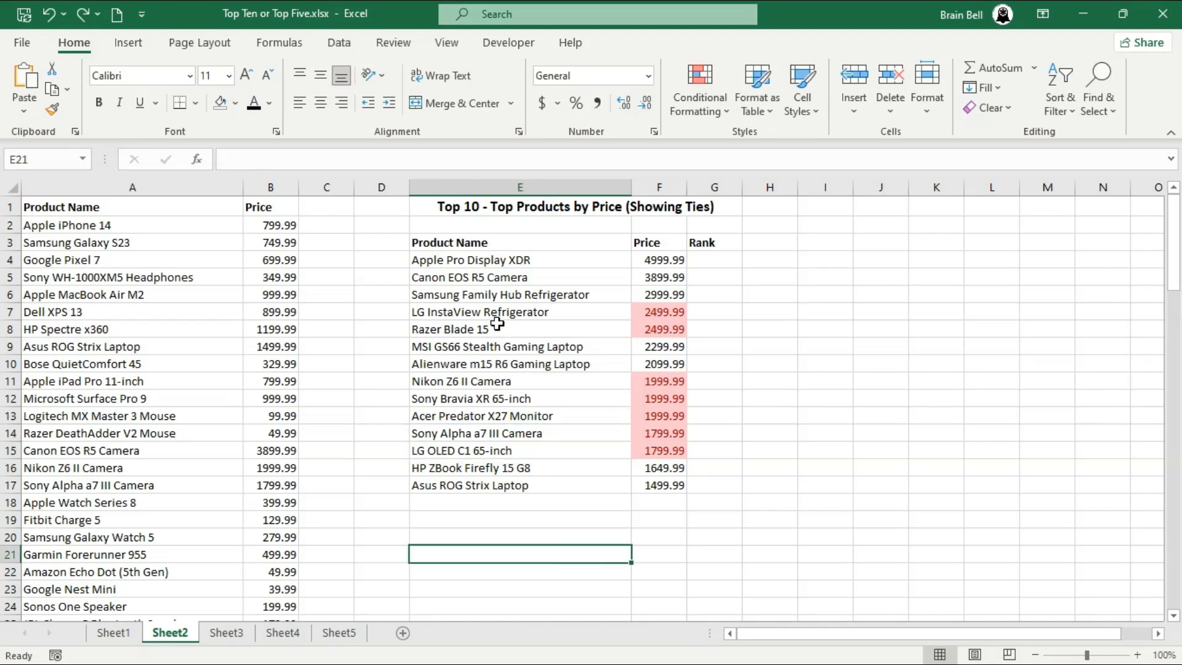
{"action": "left_click", "coordinate": [495, 313]}
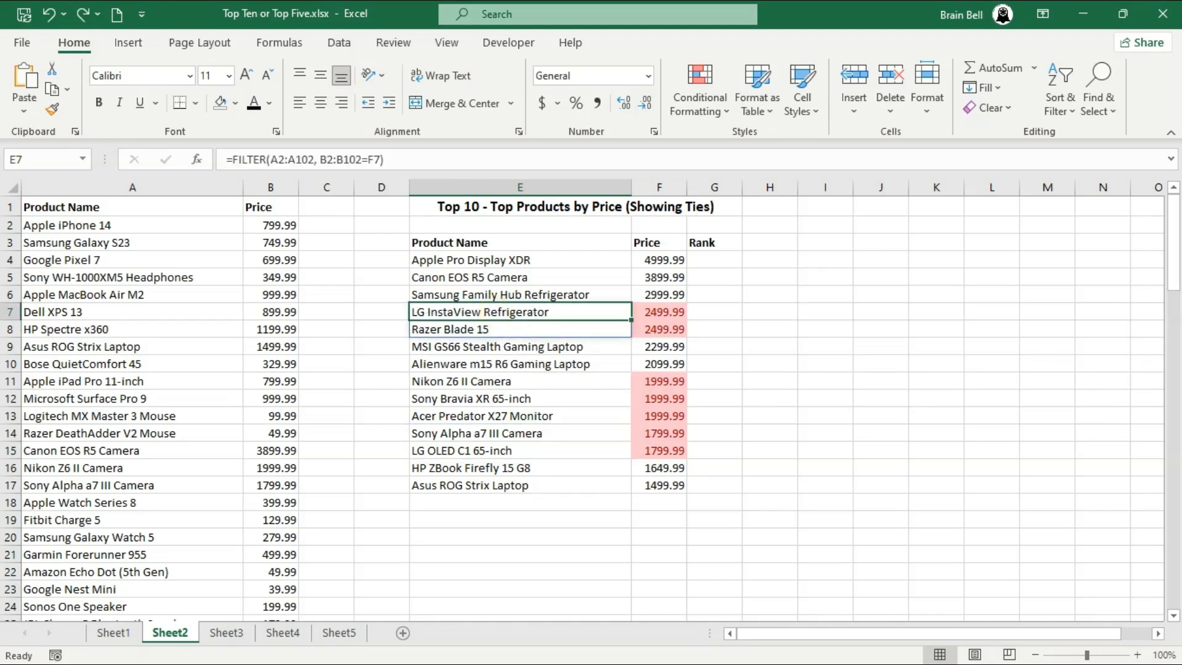
- Delete the FILTER formulas in E7, E11 and E14
{"action": "key", "text": "Delete"}
{"action": "left_click", "coordinate": [520, 346]}
{"action": "left_click", "coordinate": [520, 381]}
{"action": "key", "text": "Delete"}
{"action": "key", "text": "Down"}
{"action": "key", "text": "Down"}
{"action": "key", "text": "Down"}
{"action": "key", "text": "Delete"}
{"action": "key", "text": "Up"}
{"action": "key", "text": "Up"}
{"action": "key", "text": "Up"}
{"action": "key", "text": "Up"}
{"action": "key", "text": "Up"}
{"action": "key", "text": "Up"}
{"action": "key", "text": "Up"}
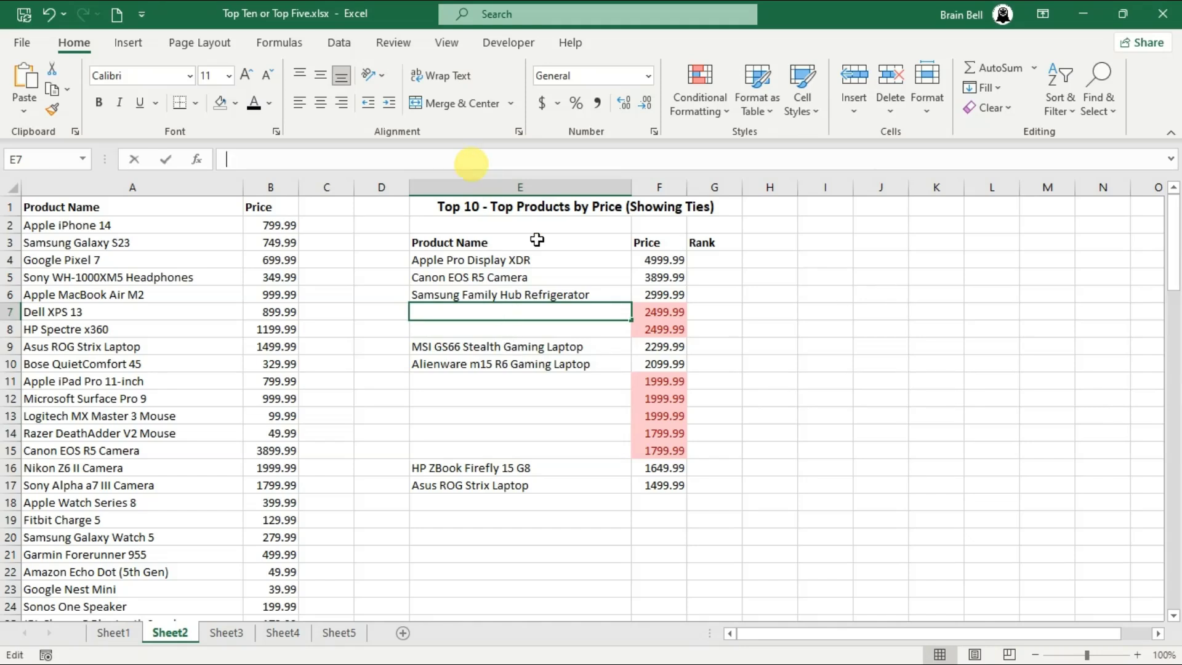
- Paste the INDEX/SMALL/IF formula into E7, change its F1 reference to F7, and fill to E8
{"action": "left_click", "coordinate": [470, 161]}
{"action": "type", "text": "=INDEX(A$2:A$102, SMALL(IF(B$2:B$102=F1, ROW(A$2:A$102)-ROW(A$2)+1), ROW(A1)))"}
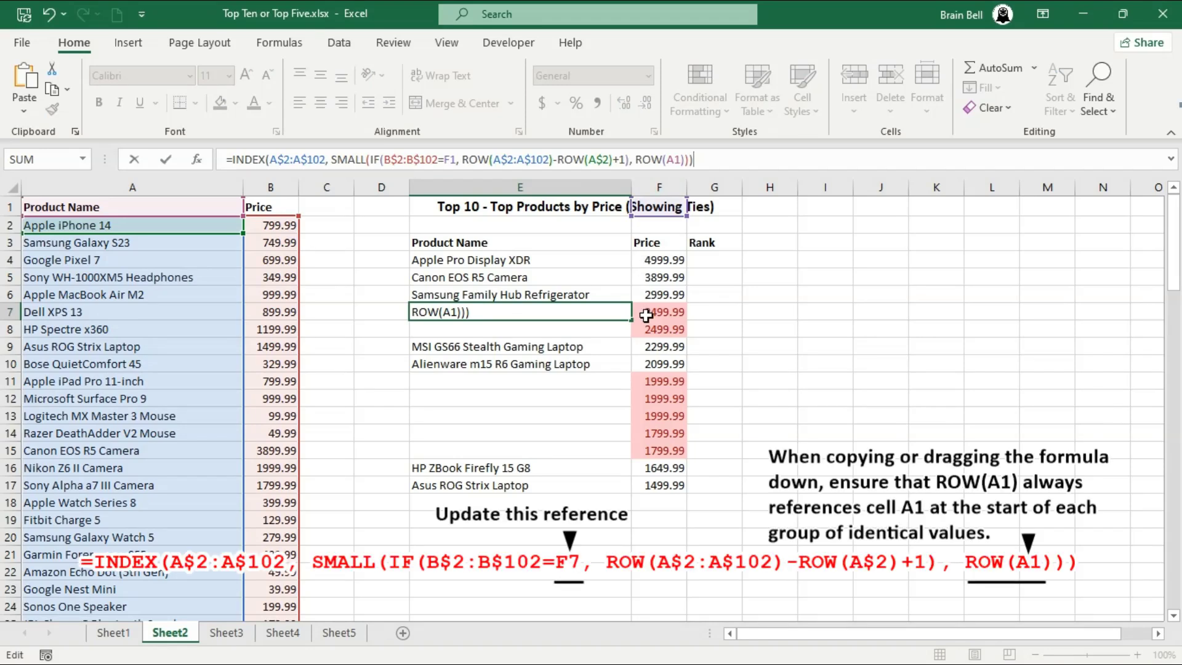
{"action": "left_click", "coordinate": [451, 159]}
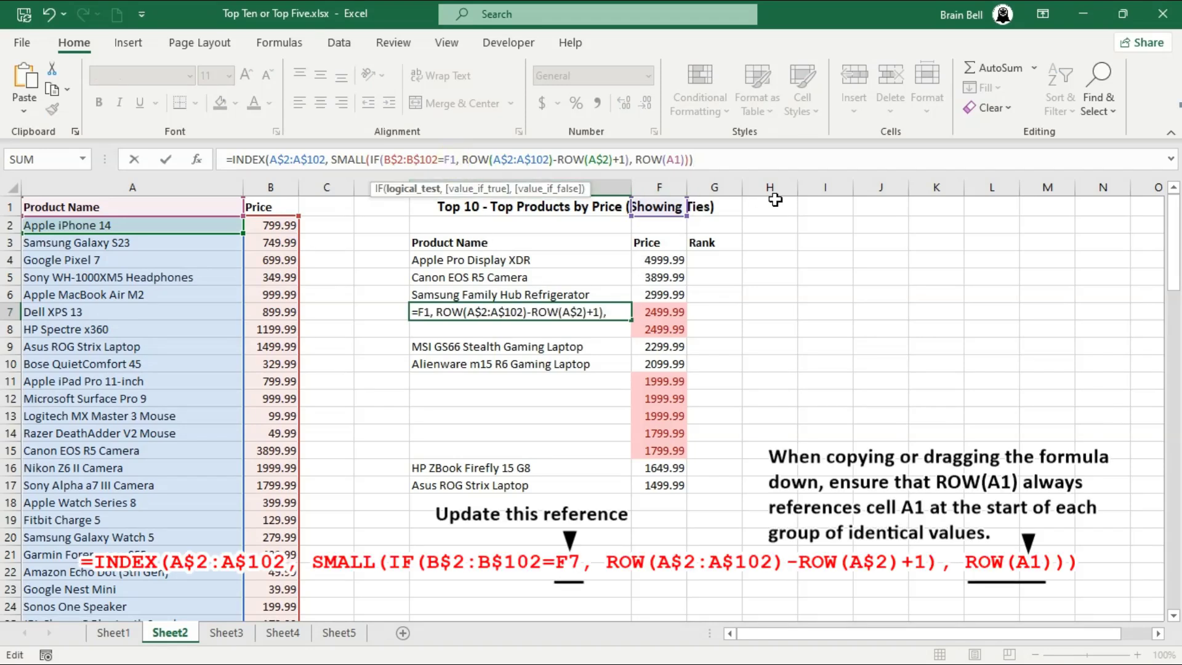
{"action": "key", "text": "Delete"}
{"action": "type", "text": "7"}
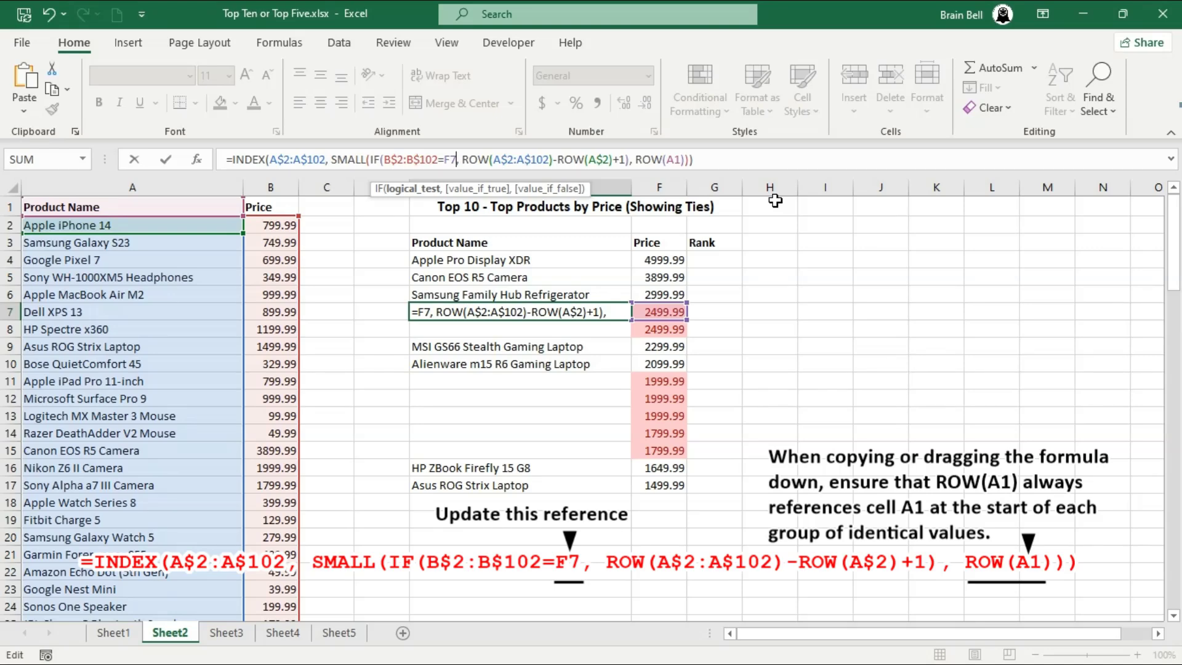
{"action": "key", "text": "Return"}
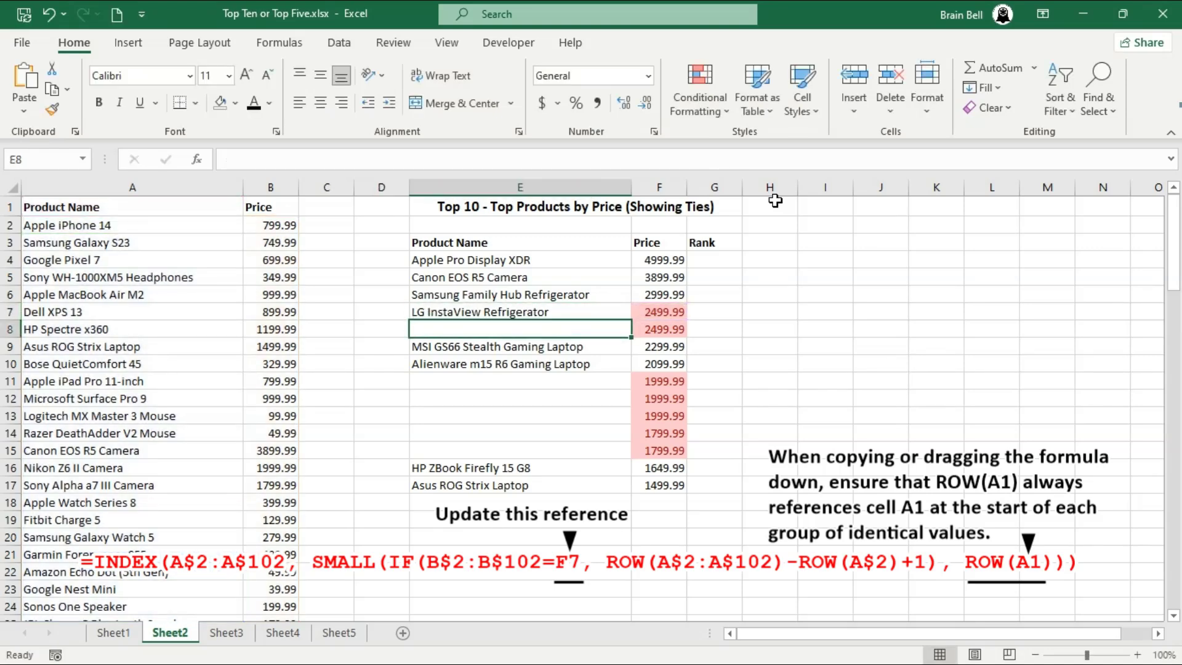
{"action": "left_click", "coordinate": [608, 311]}
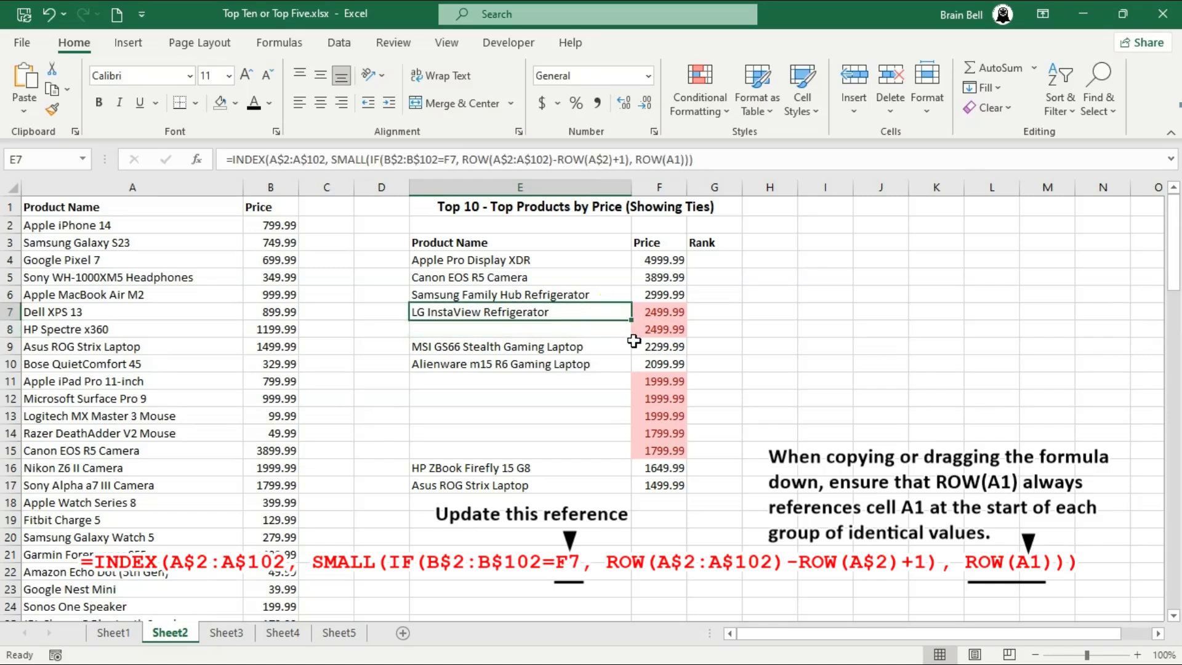
{"action": "left_click_drag", "start_coordinate": [631, 321], "coordinate": [628, 335]}
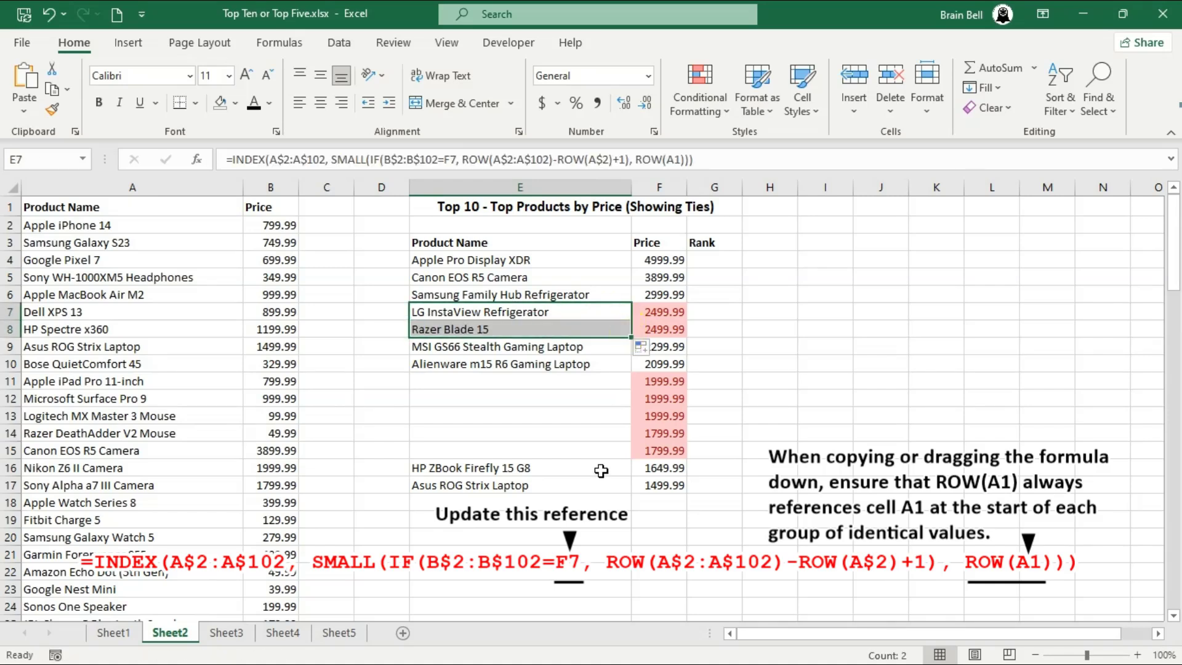
- Enter an INDEX/SMALL/IF formula in E11 that looks up product names matching a price with ROW(A1)
{"action": "left_click", "coordinate": [522, 378]}
{"action": "double_click", "coordinate": [521, 380]}
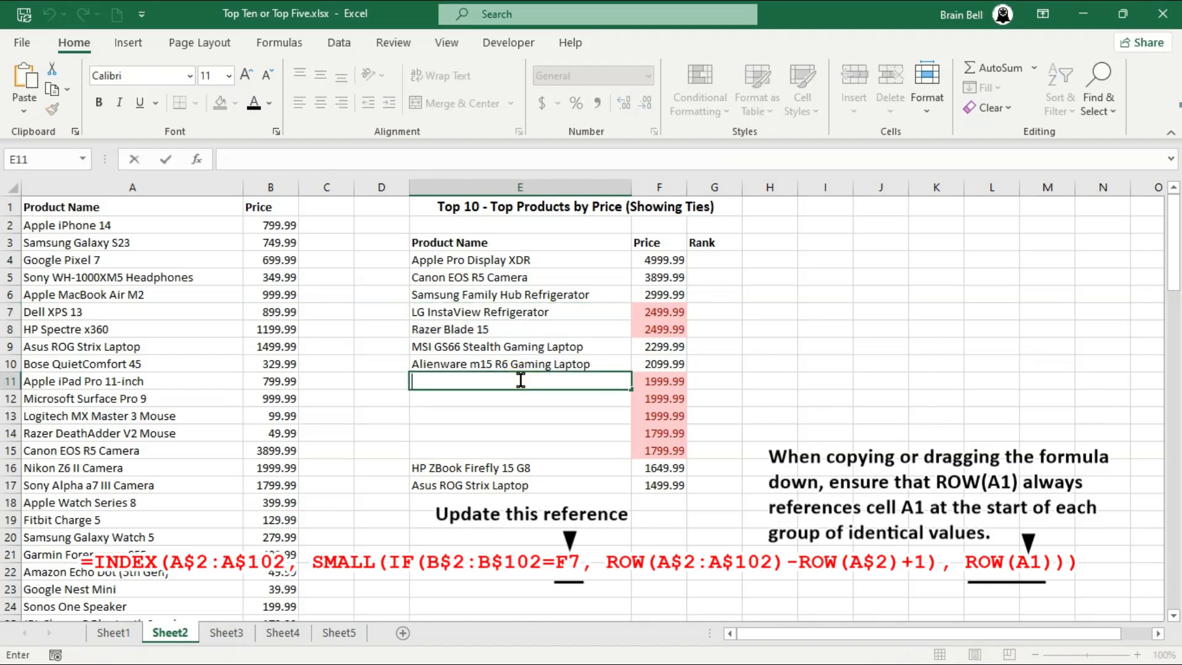
{"action": "key", "text": "Escape"}
{"action": "left_click", "coordinate": [652, 377]}
{"action": "left_click", "coordinate": [28, 159]}
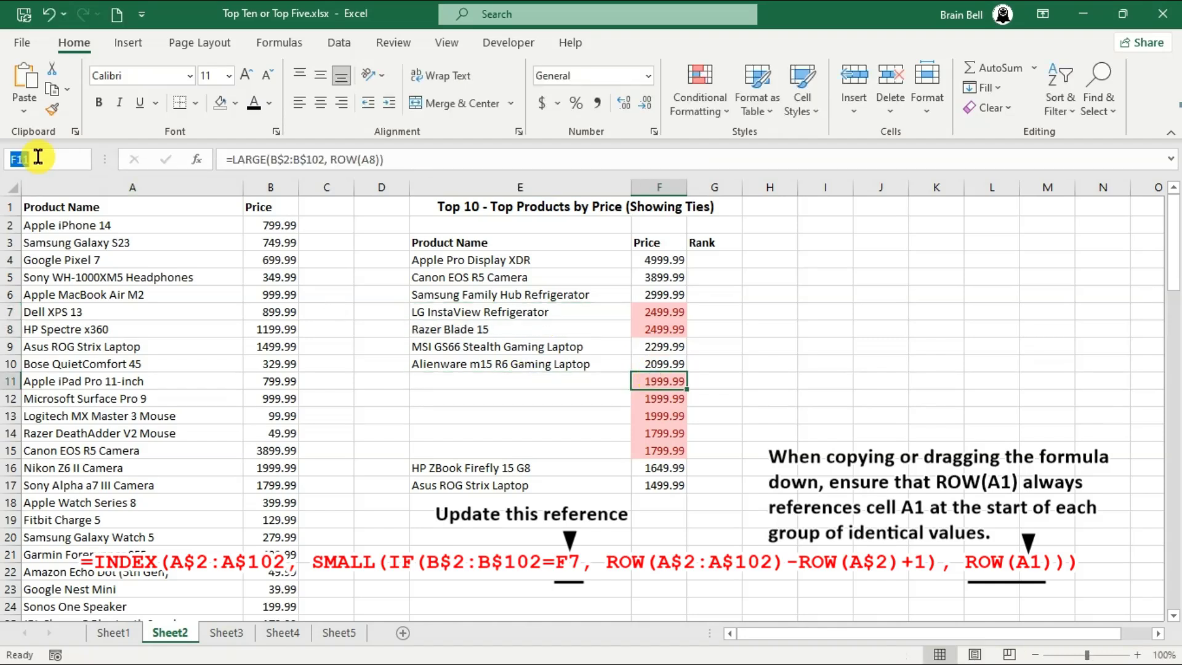
{"action": "left_click", "coordinate": [562, 375]}
{"action": "type", "text": "=INDEX(A$2:A$102, SMALL(IF(B$2:B$102=F1, ROW(A$2:A$102)-ROW(A$2)+1), ROW(A1)))"}
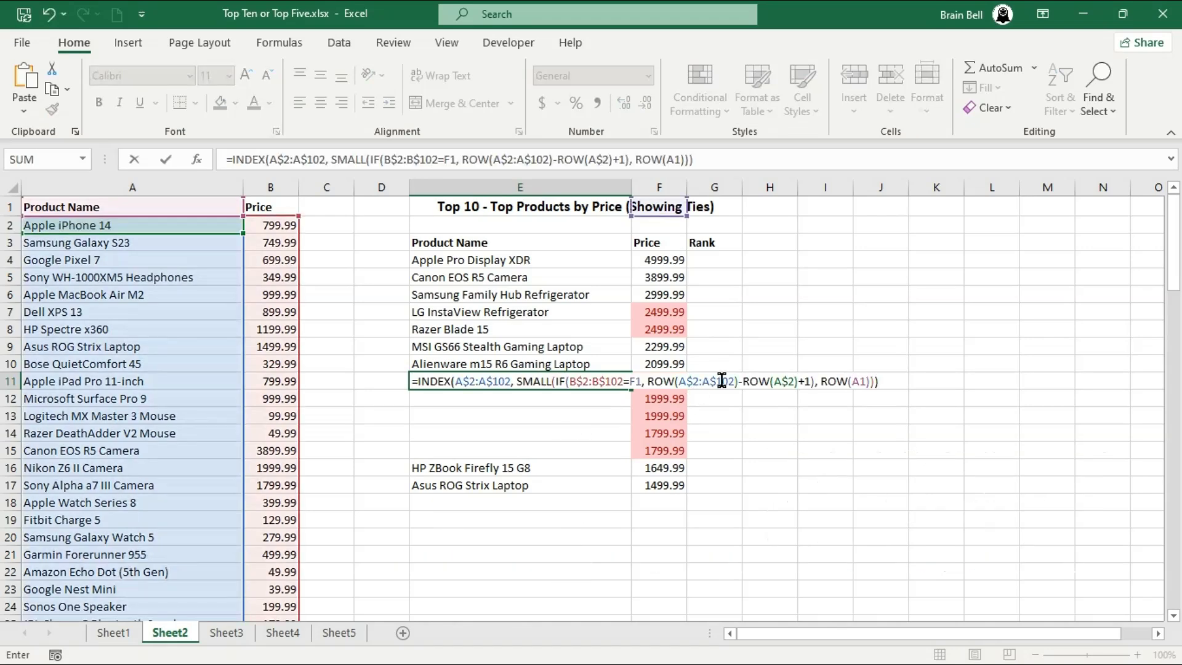
- Point E11's price comparison at F11 and copy the formula down into E12
{"action": "left_click", "coordinate": [721, 381]}
{"action": "left_click", "coordinate": [640, 381]}
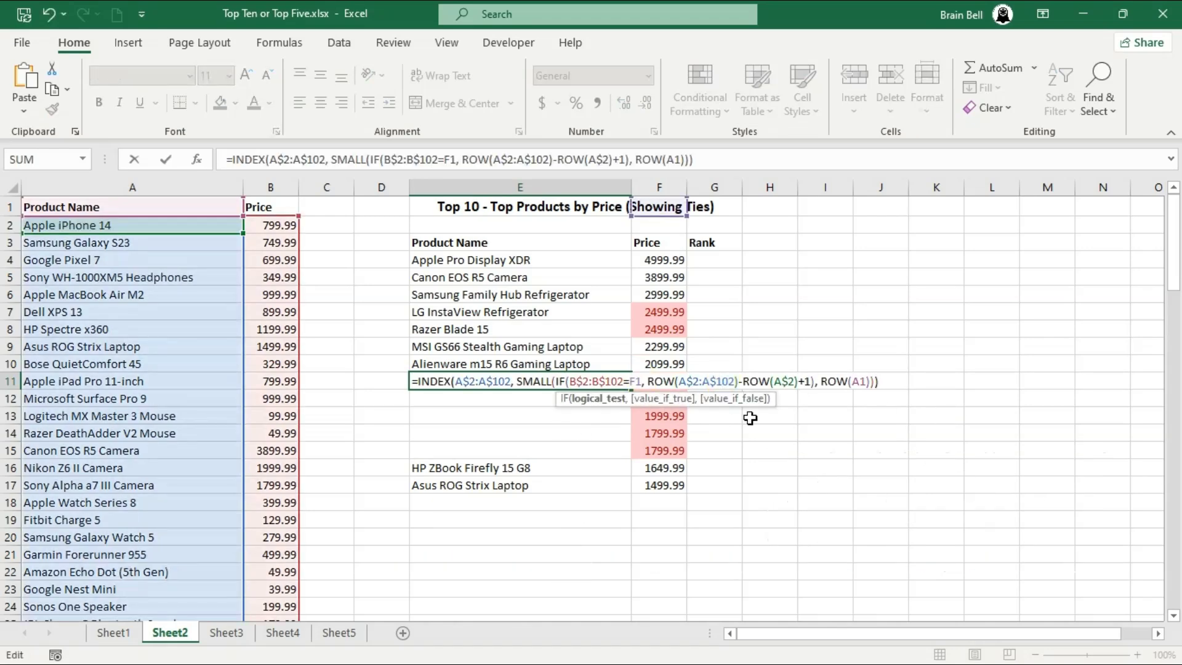
{"action": "key", "text": "BackSpace"}
{"action": "type", "text": "11"}
{"action": "key", "text": "Return"}
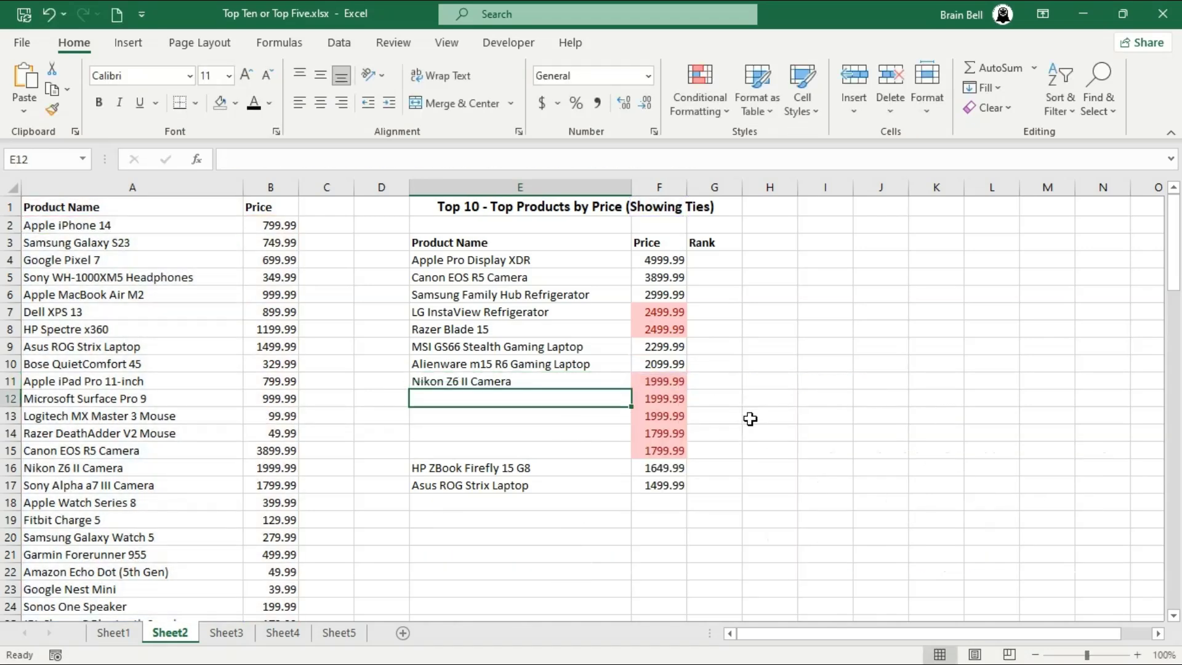
{"action": "left_click", "coordinate": [562, 379]}
{"action": "left_click_drag", "start_coordinate": [631, 390], "coordinate": [626, 460]}
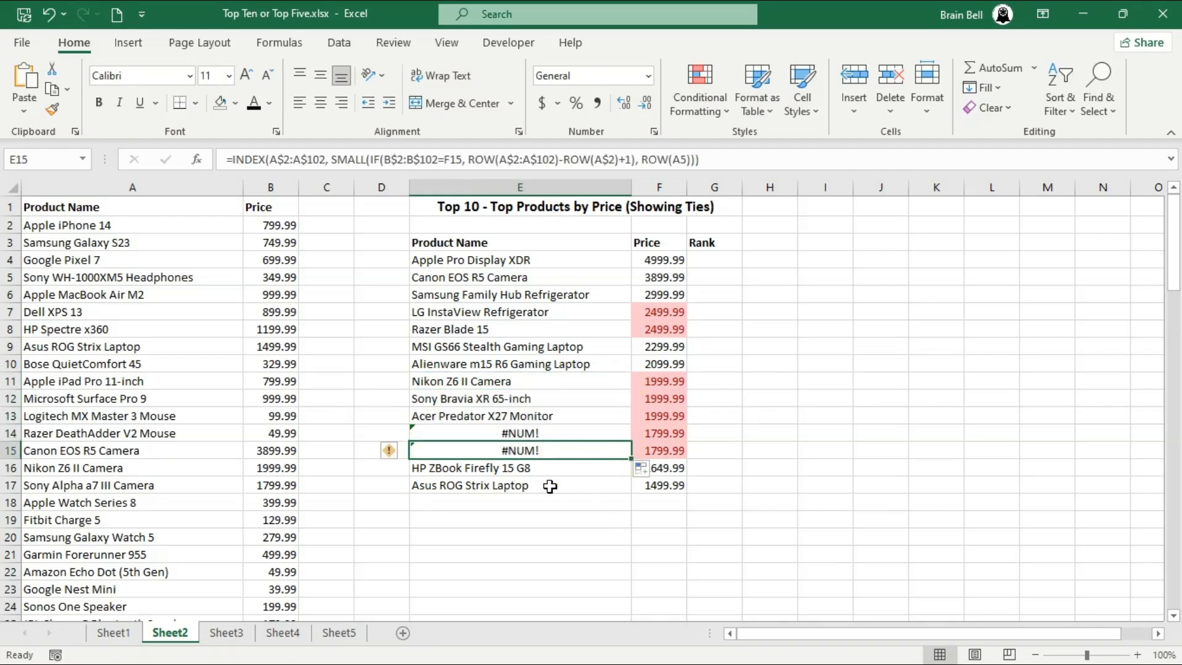
- Change E14's ROW(A4) to ROW(A1) and fill it into E15 for the tied 1799.99 products
{"action": "left_click", "coordinate": [526, 433]}
{"action": "double_click", "coordinate": [527, 433]}
{"action": "left_click", "coordinate": [641, 433]}
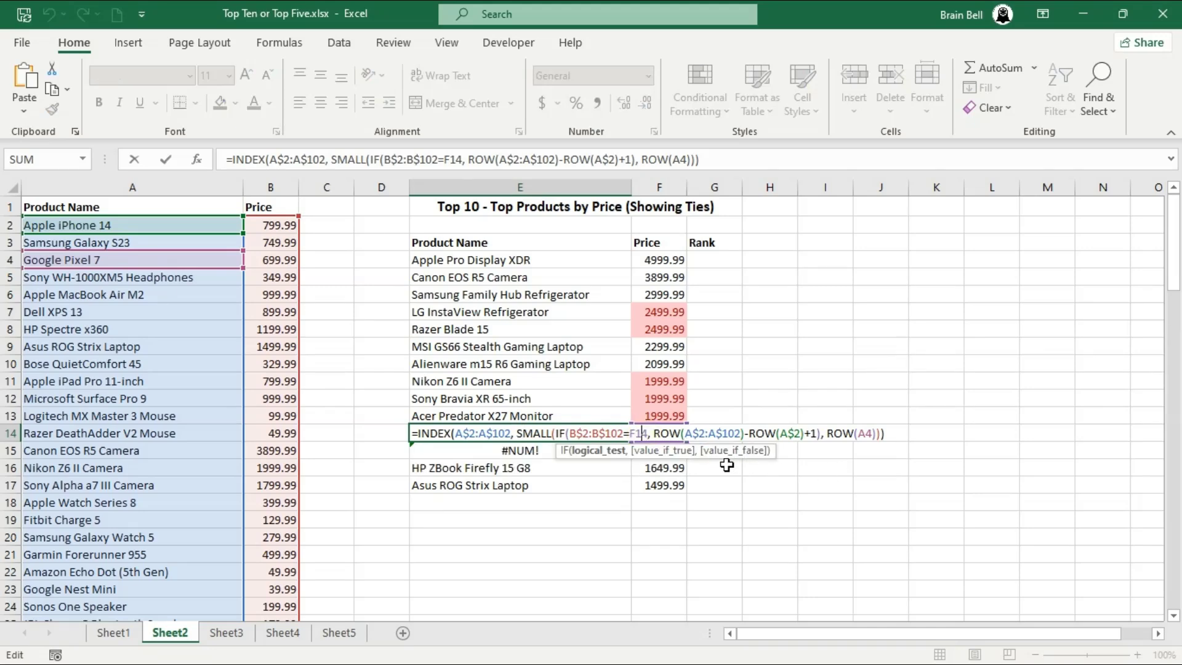
{"action": "key", "text": "Escape"}
{"action": "double_click", "coordinate": [564, 433]}
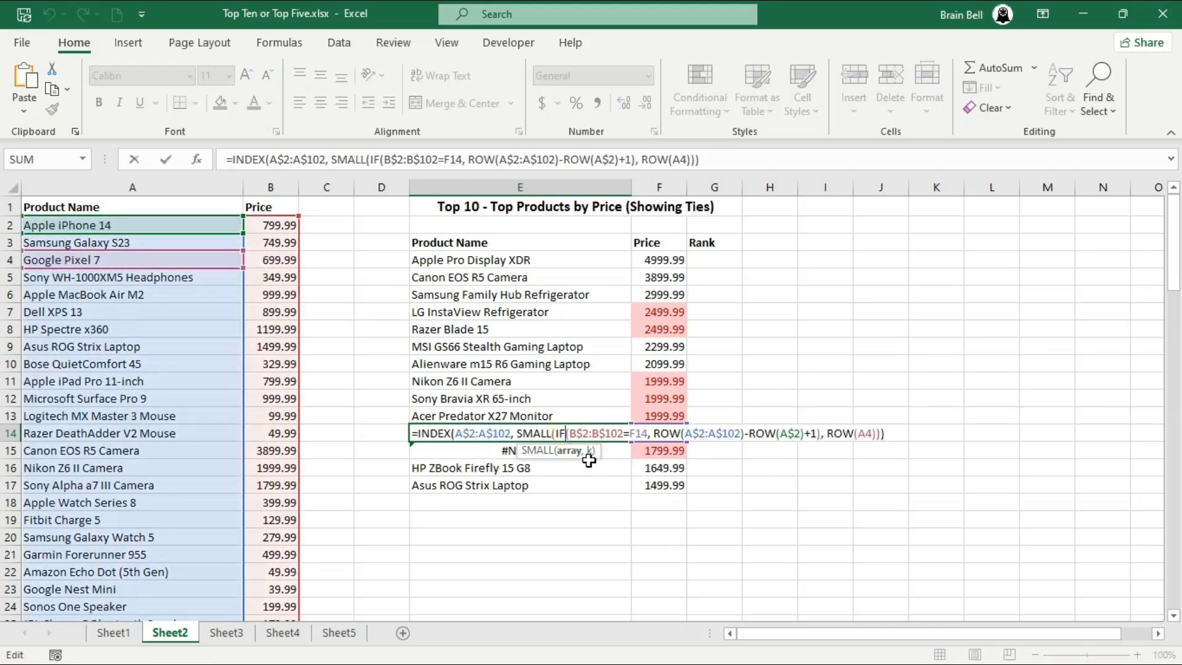
{"action": "left_click", "coordinate": [873, 432]}
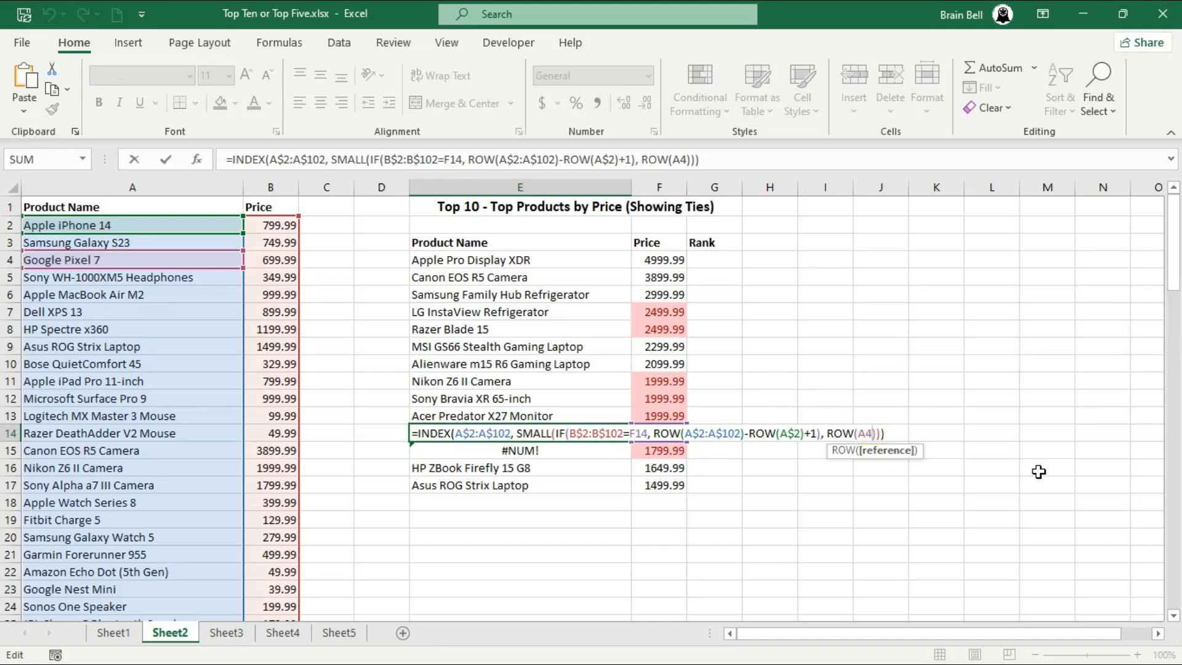
{"action": "key", "text": "Return"}
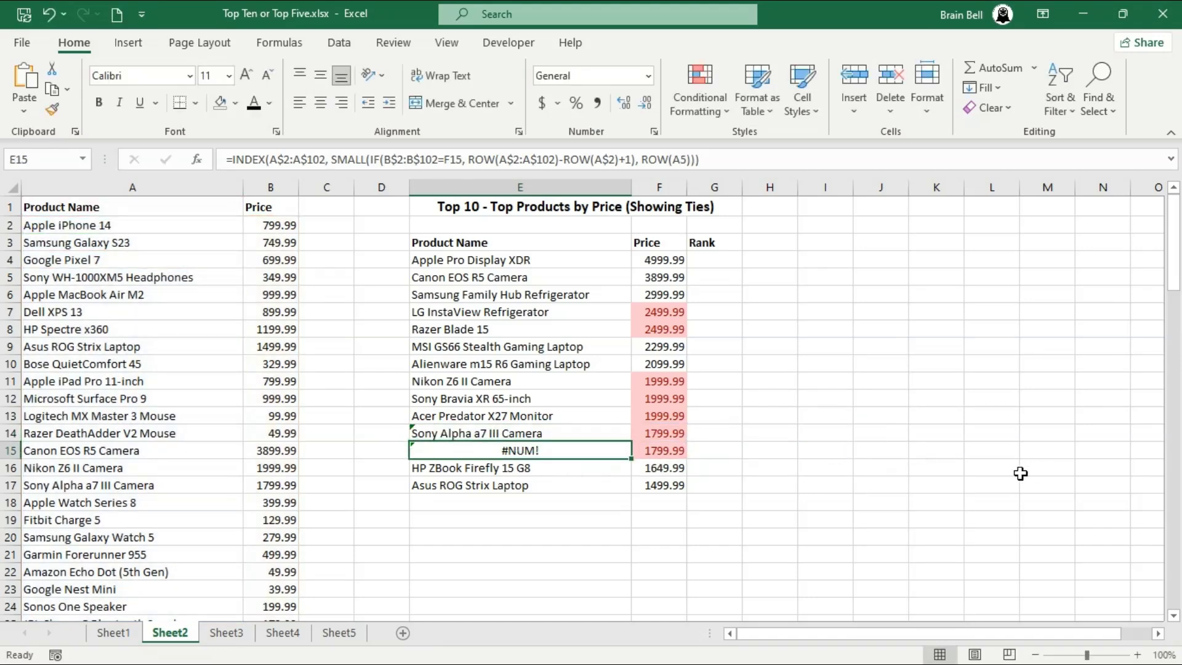
{"action": "left_click", "coordinate": [603, 431]}
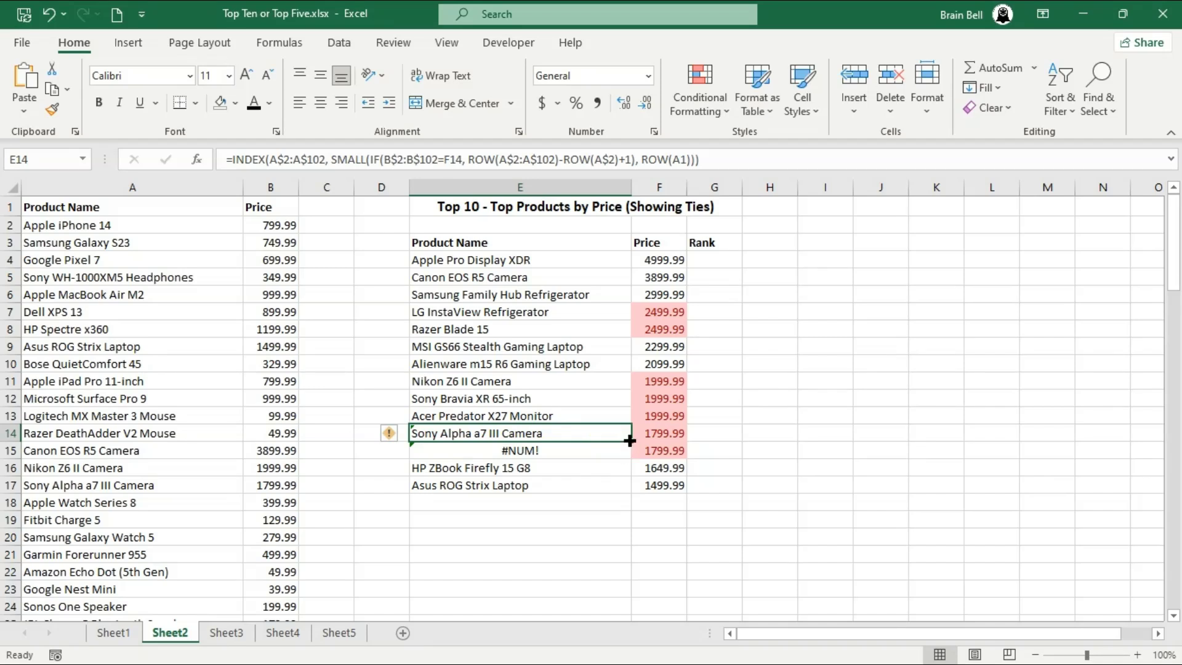
{"action": "left_click_drag", "start_coordinate": [631, 441], "coordinate": [631, 454]}
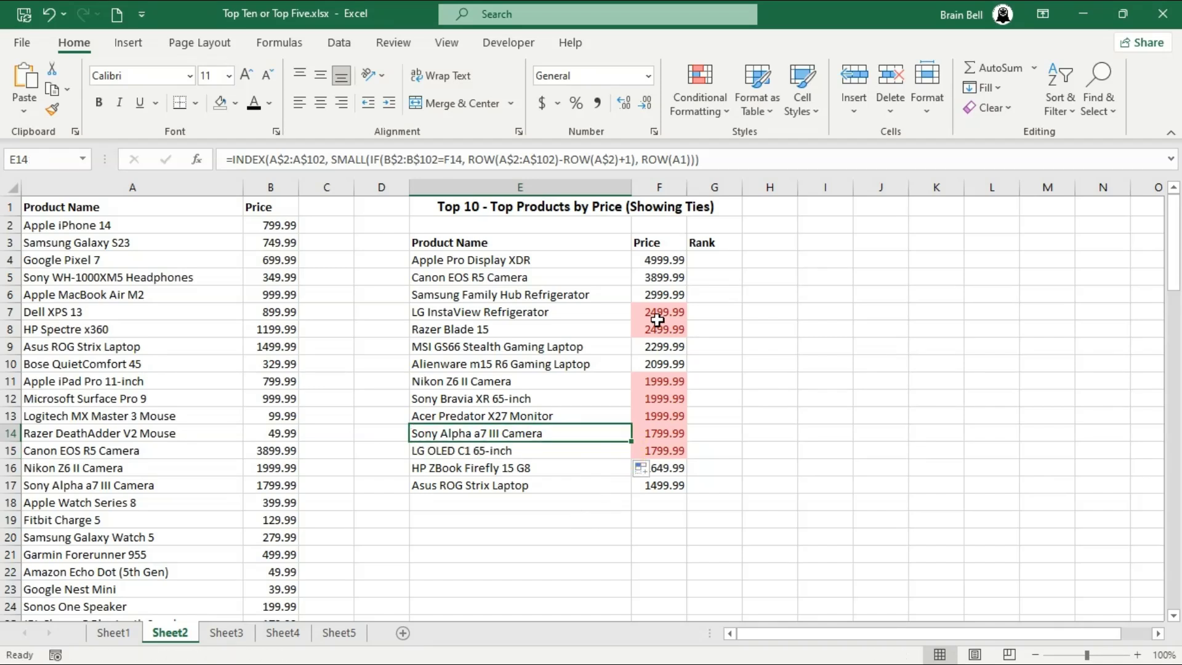
- Clear all conditional formatting rules from the sheet, removing the light red duplicate-price highlighting
{"action": "left_click", "coordinate": [660, 316]}
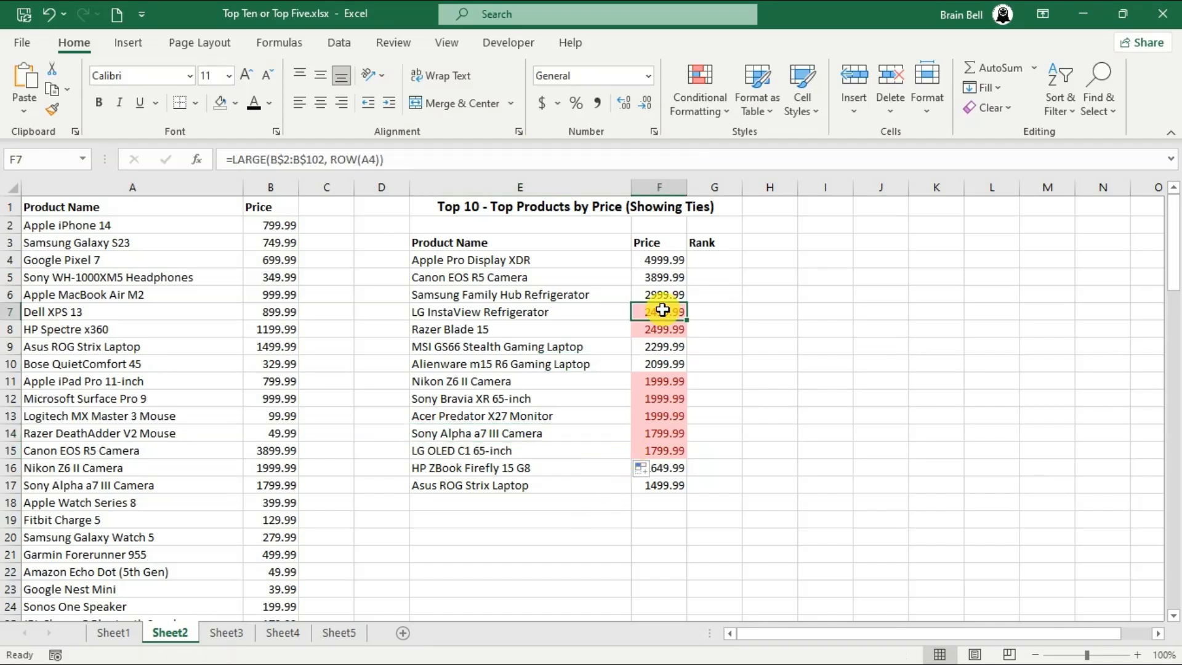
{"action": "left_click", "coordinate": [706, 114]}
{"action": "mouse_move", "coordinate": [769, 373]}
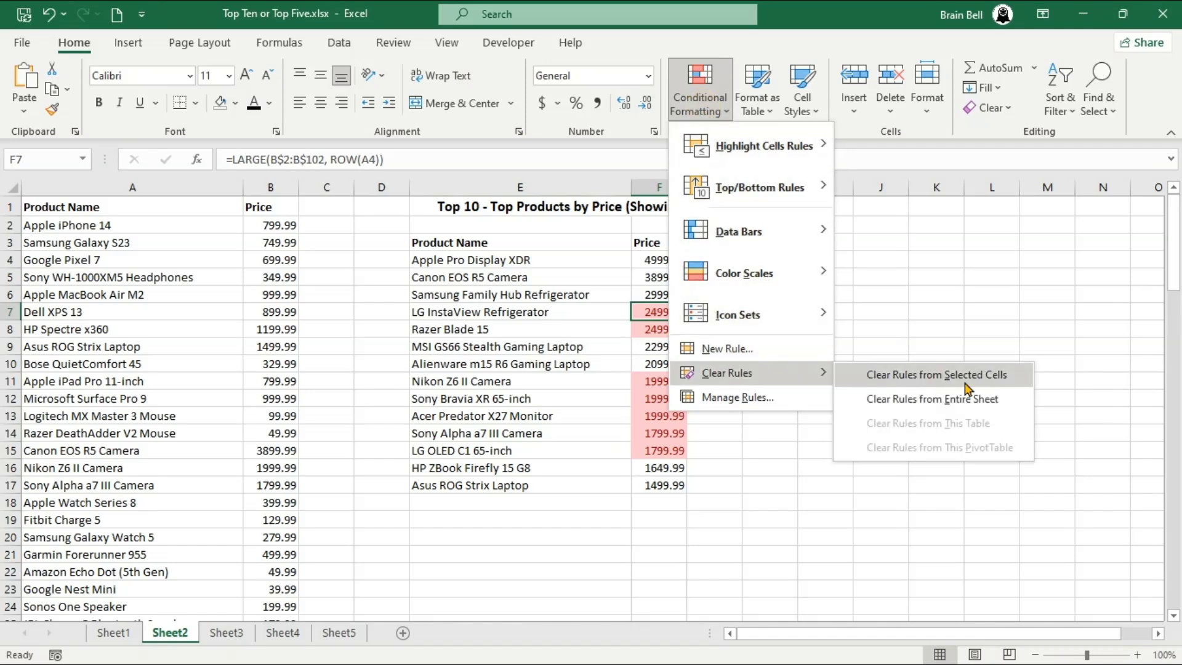
{"action": "left_click", "coordinate": [978, 407]}
{"action": "left_click_drag", "start_coordinate": [587, 433], "coordinate": [588, 450]}
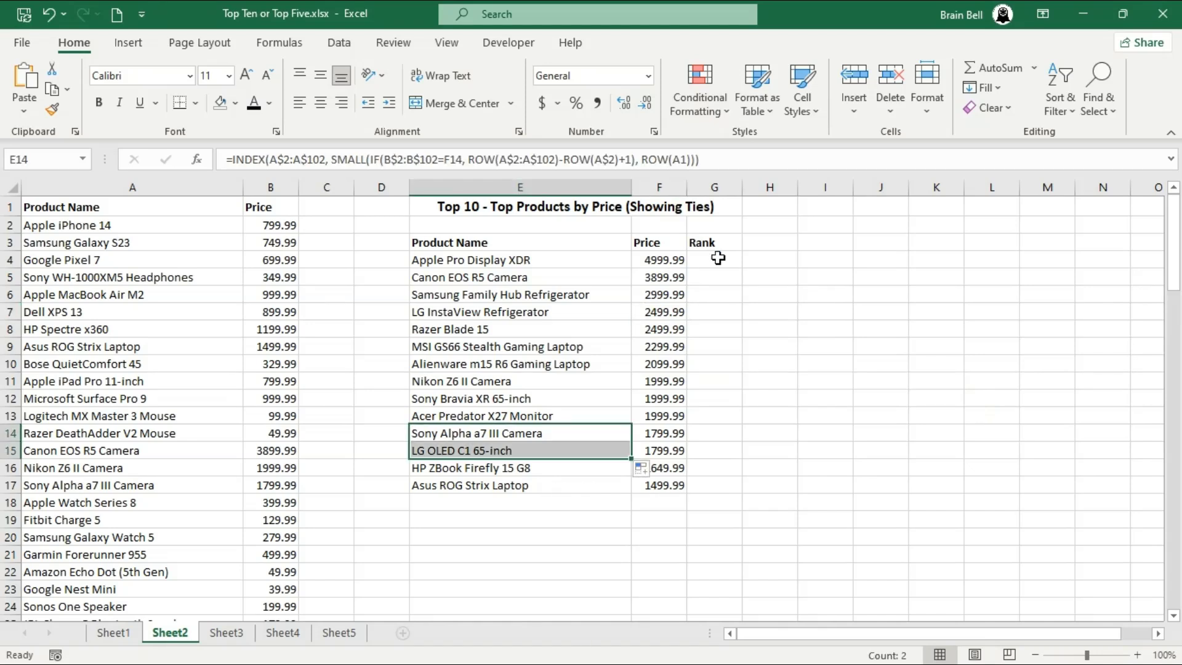
- Enter rank 1 in G4 and =IF(F5=F4, G4, G4+1) in G5
{"action": "left_click", "coordinate": [714, 260]}
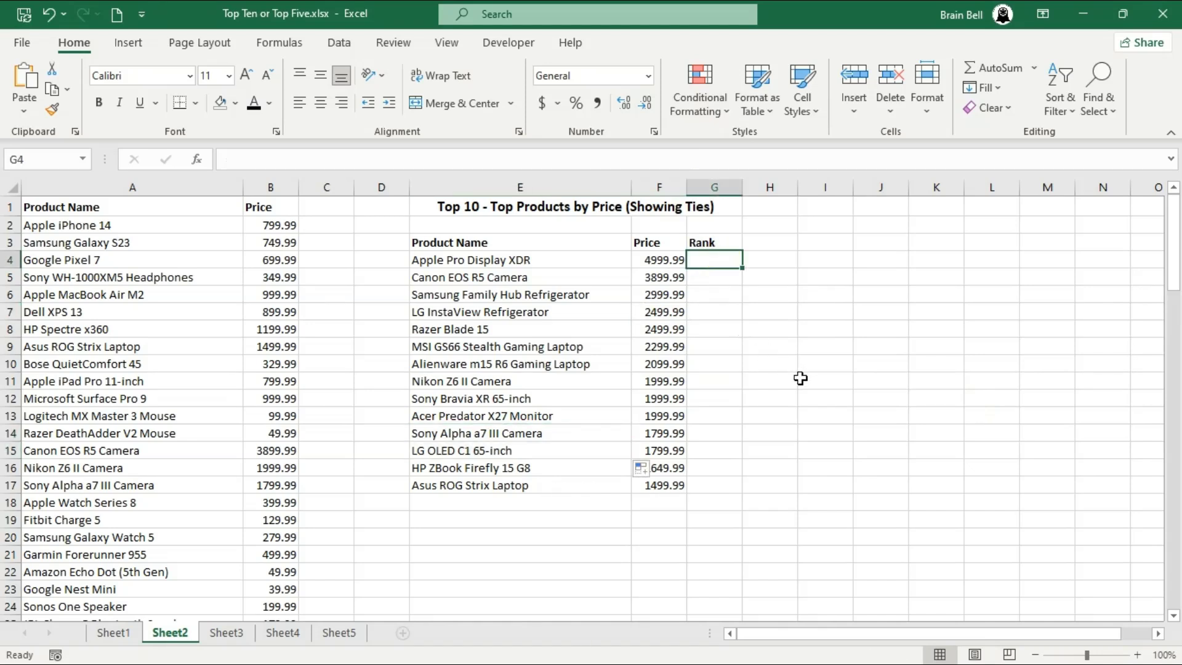
{"action": "type", "text": "1"}
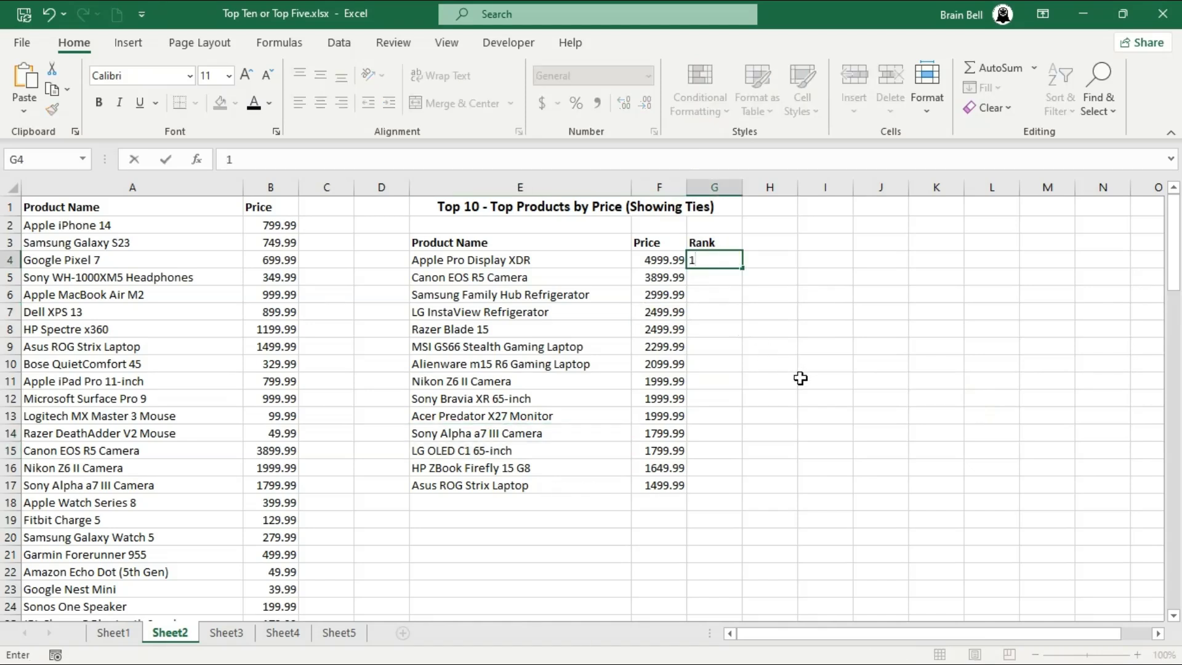
{"action": "key", "text": "Return"}
{"action": "type", "text": "=IF("}
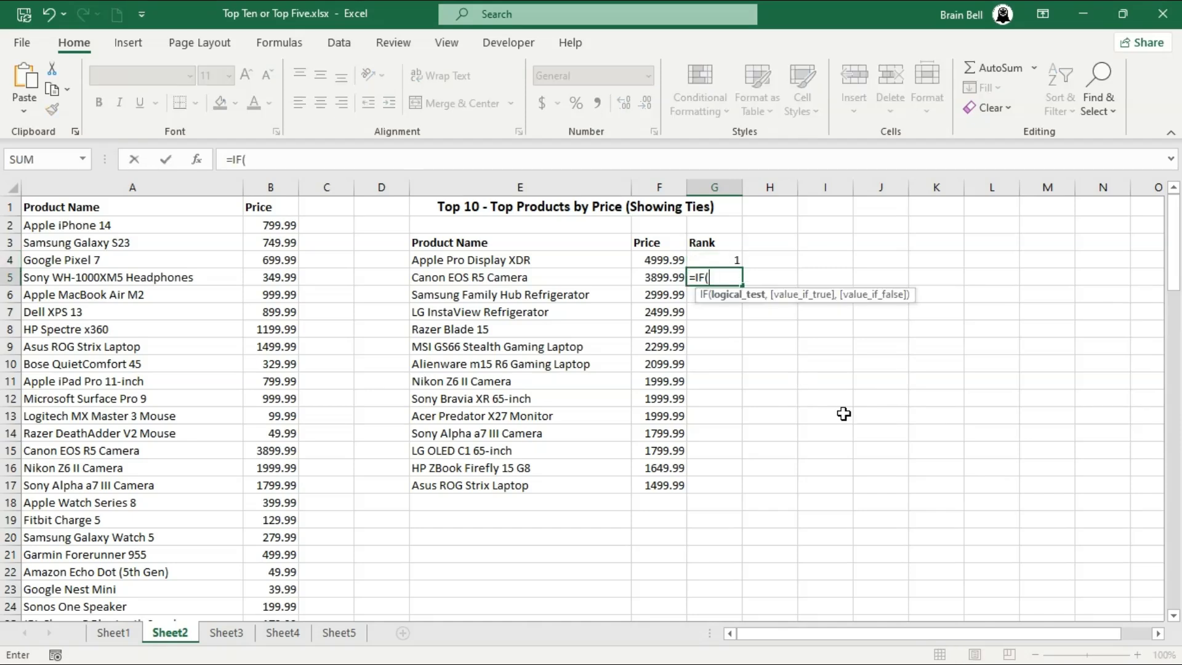
{"action": "key", "text": "Left"}
{"action": "type", "text": "="}
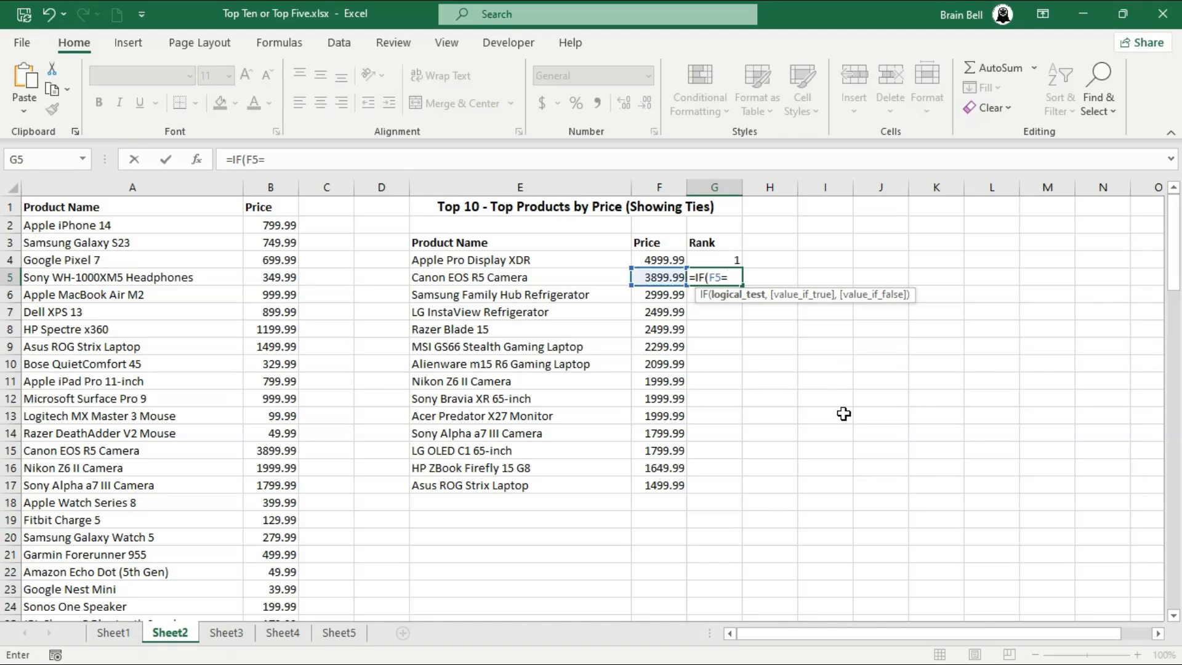
{"action": "key", "text": "Up"}
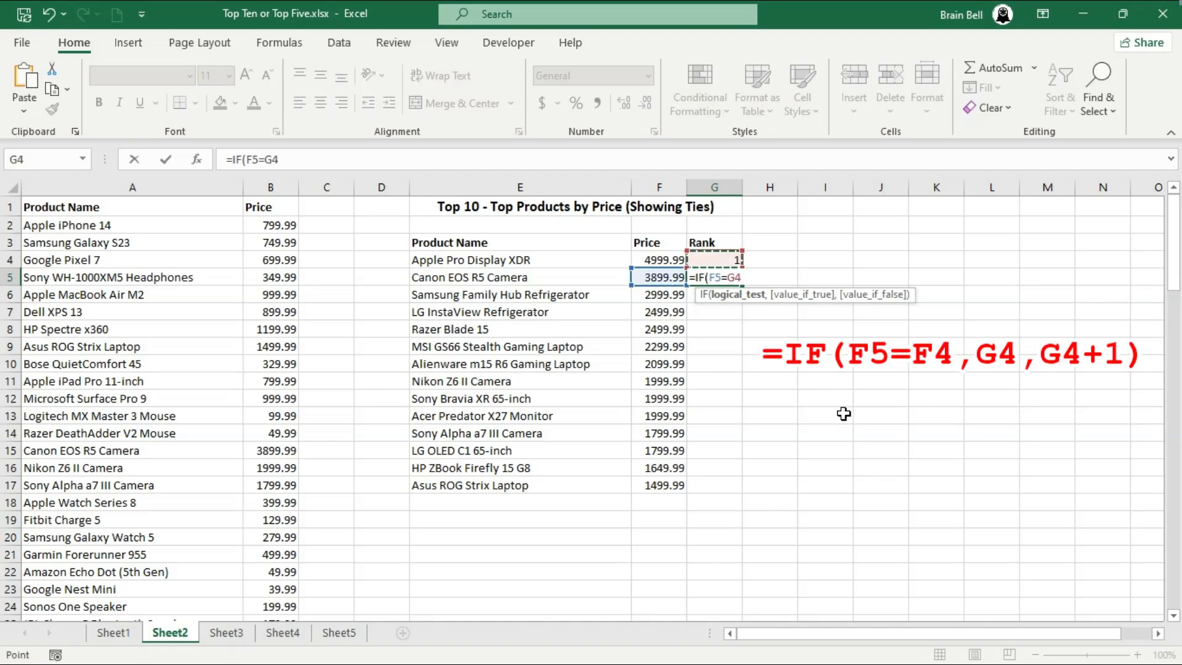
{"action": "key", "text": "Left"}
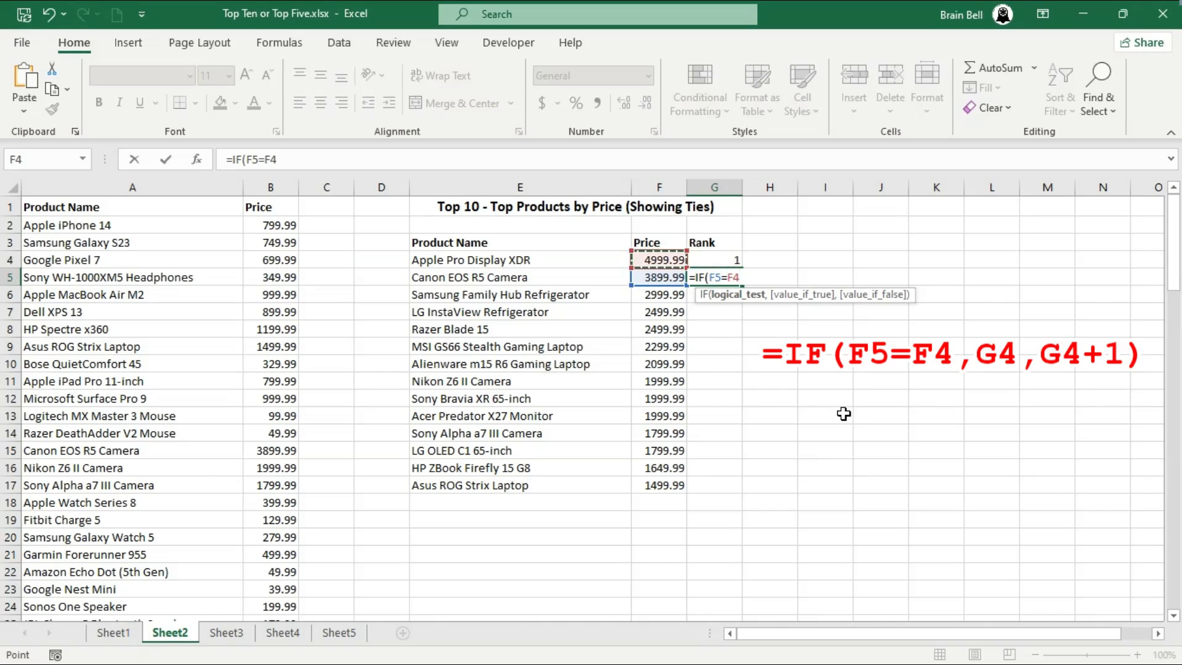
{"action": "type", "text": ","}
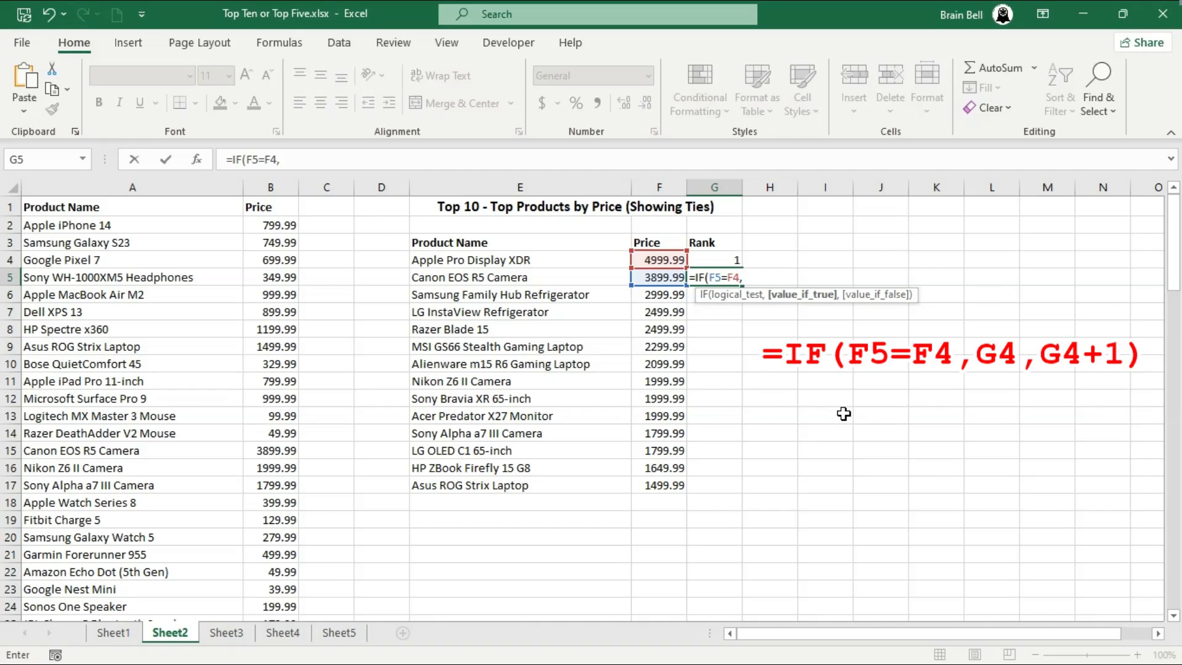
{"action": "key", "text": "Up"}
{"action": "type", "text": ", G4"}
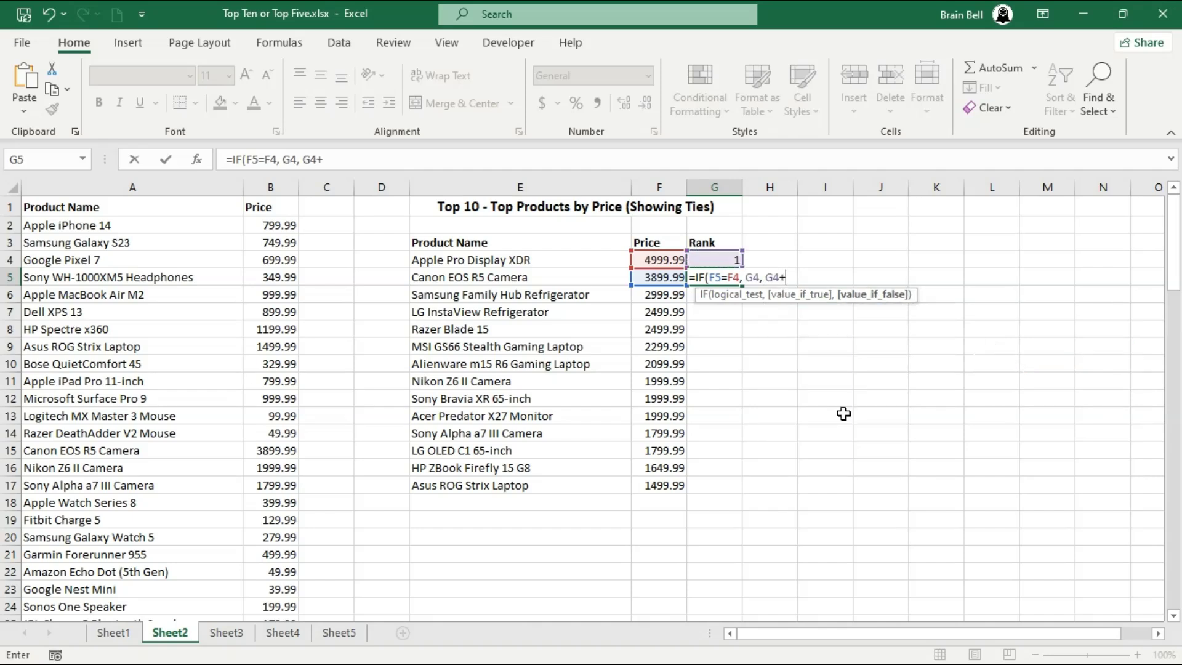
{"action": "type", "text": "+1)"}
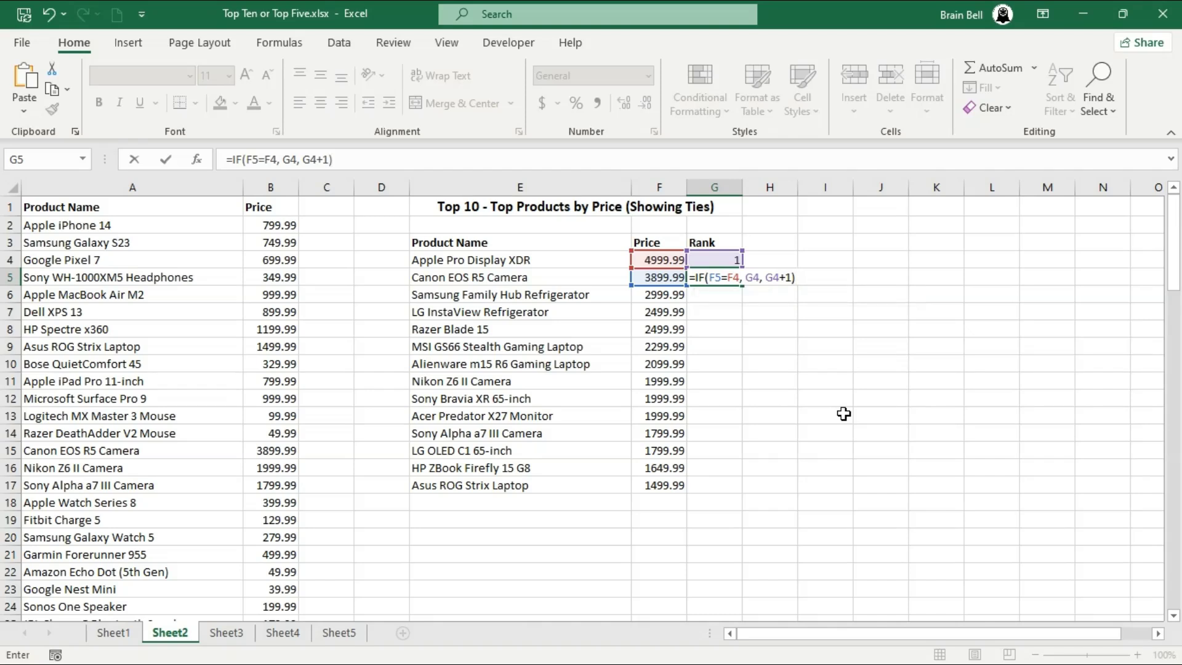
{"action": "key", "text": "Return"}
- Fill G5's rank formula down to G17, giving dense ranks 1 to 10
{"action": "key", "text": "Up"}
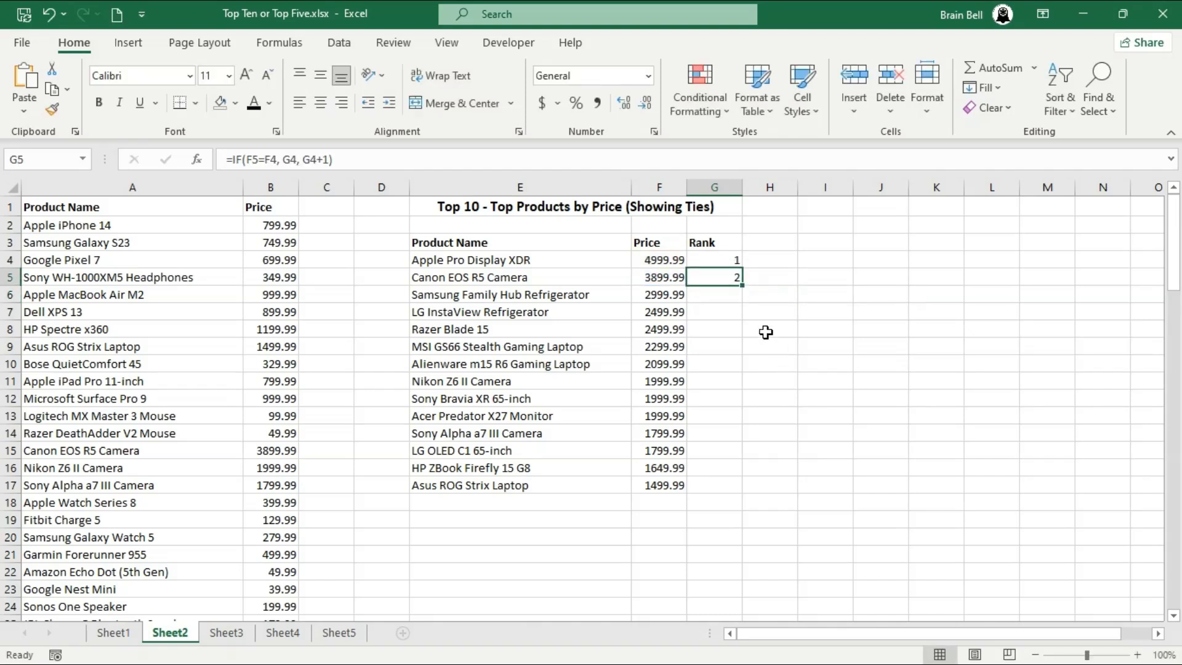
{"action": "left_click_drag", "start_coordinate": [742, 285], "coordinate": [732, 488]}
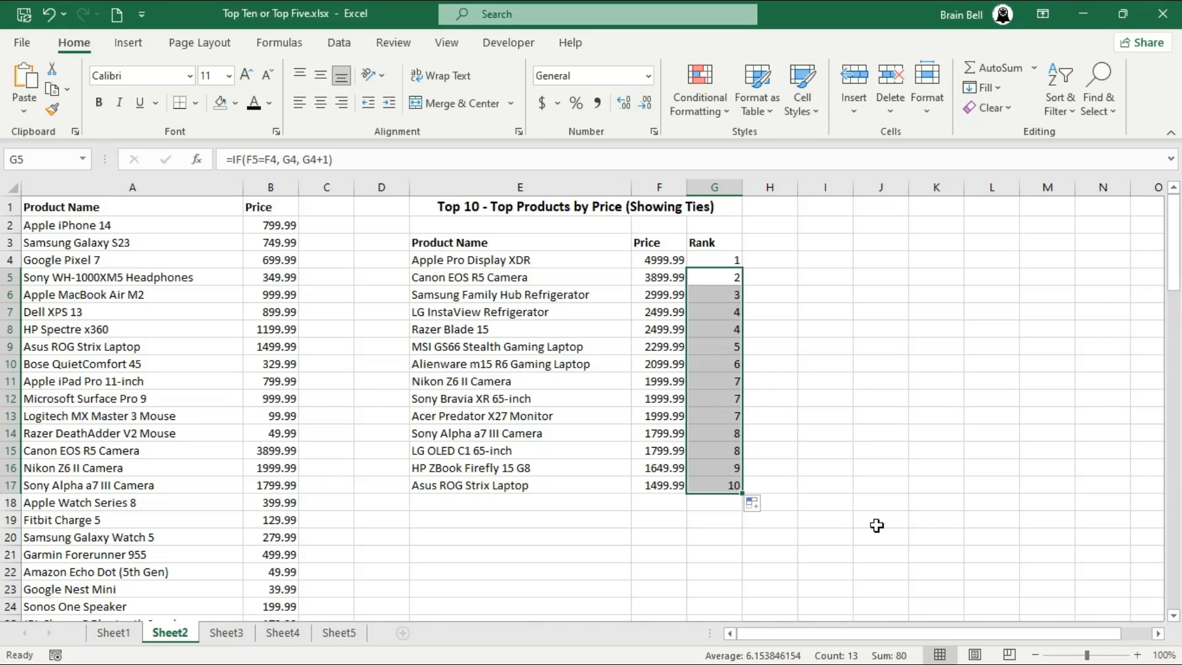
{"action": "left_click", "coordinate": [715, 344]}
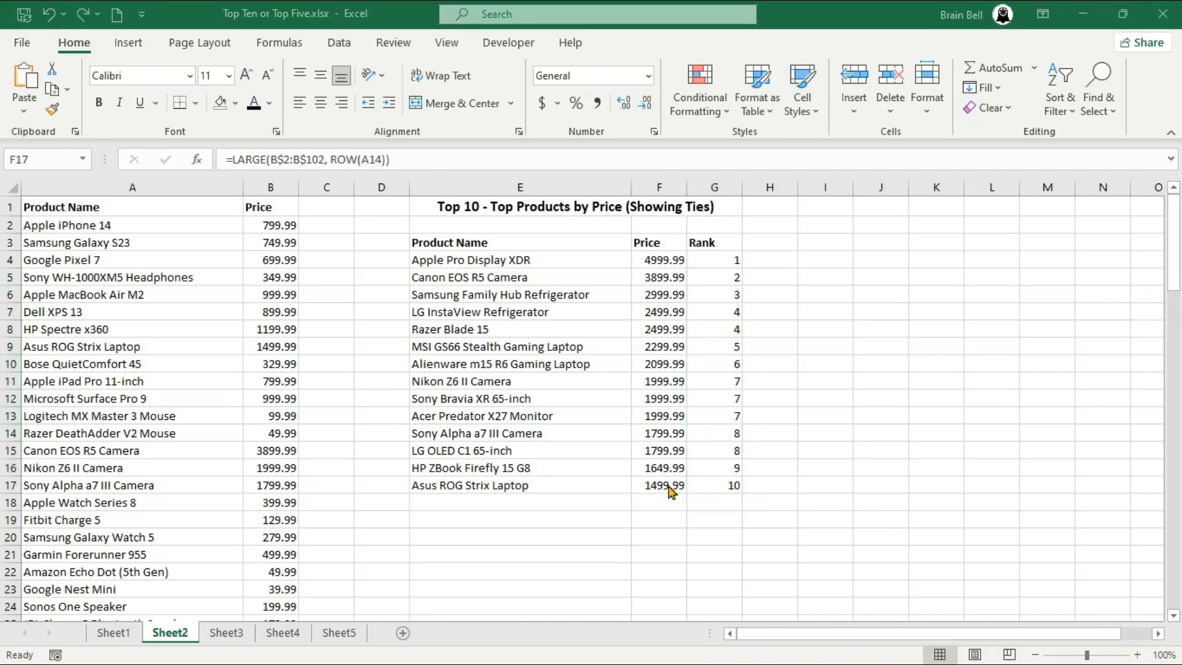
- Extend the price formulas to F18, delete the extra F19 value, and copy the rank into G18
{"action": "left_click", "coordinate": [670, 491]}
{"action": "left_click_drag", "start_coordinate": [685, 493], "coordinate": [685, 533]}
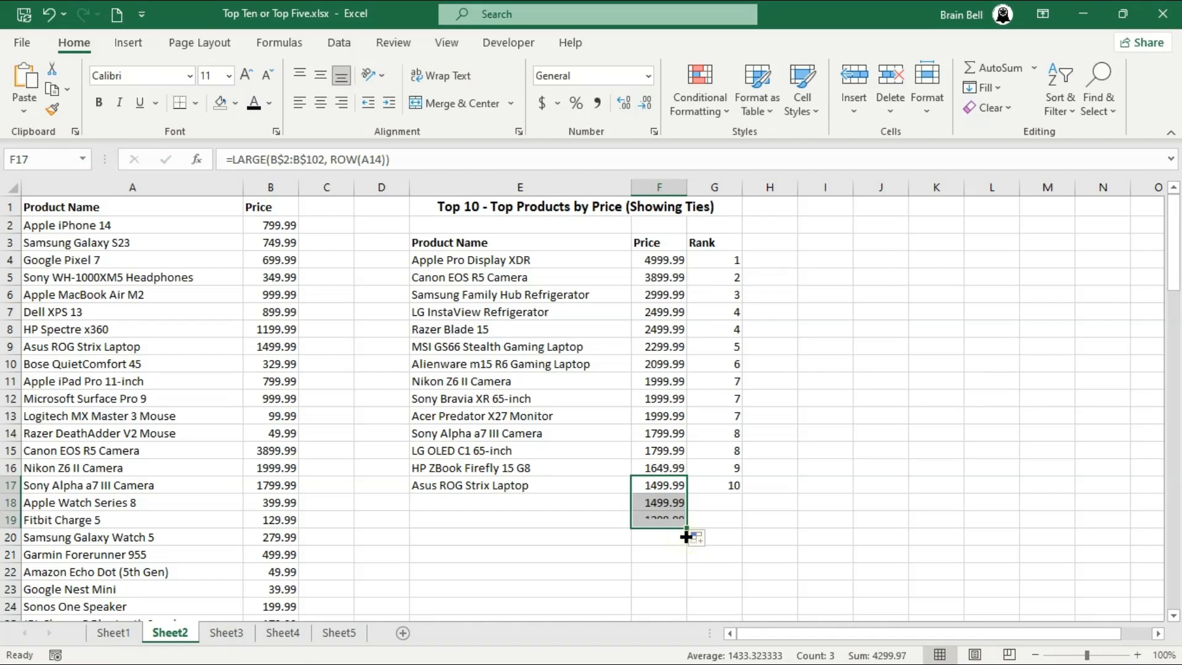
{"action": "left_click", "coordinate": [658, 522]}
{"action": "key", "text": "Delete"}
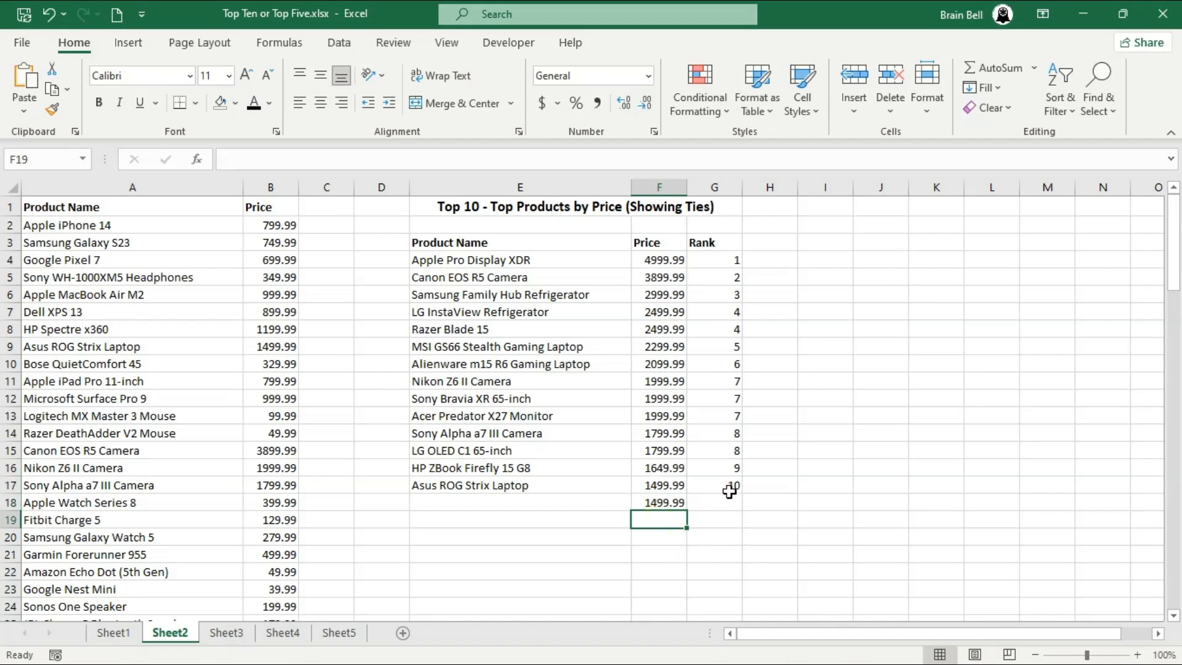
{"action": "left_click", "coordinate": [730, 488]}
{"action": "left_click_drag", "start_coordinate": [742, 494], "coordinate": [740, 509]}
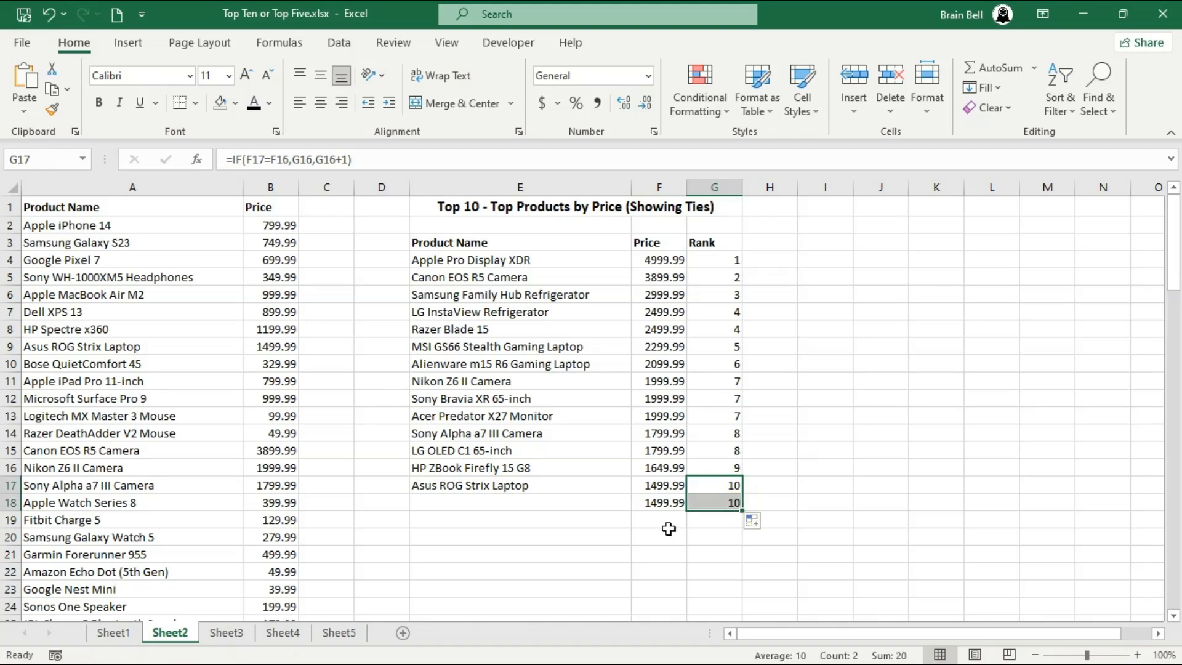
- Replace E17's formula with =FILTER(A2:A102, B2:B102=F17) to list all tenth-place products
{"action": "double_click", "coordinate": [541, 485]}
{"action": "key", "text": "ctrl+a"}
{"action": "type", "text": "=fi"}
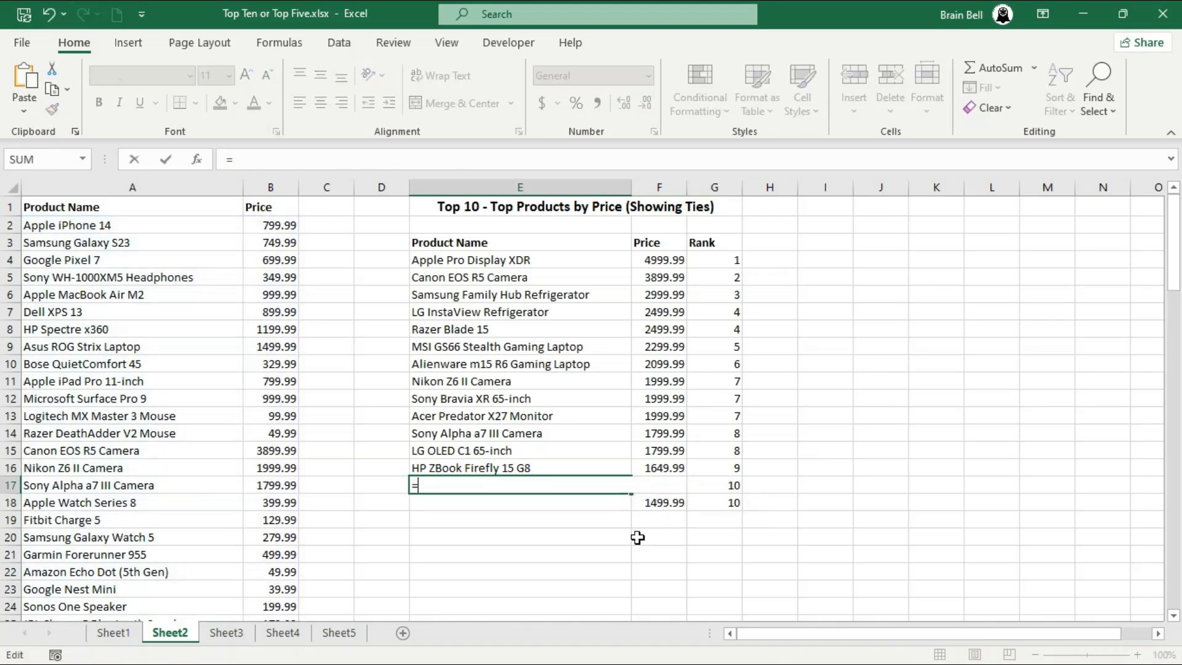
{"action": "key", "text": "BackSpace"}
{"action": "key", "text": "BackSpace"}
{"action": "type", "text": "FILTER "}
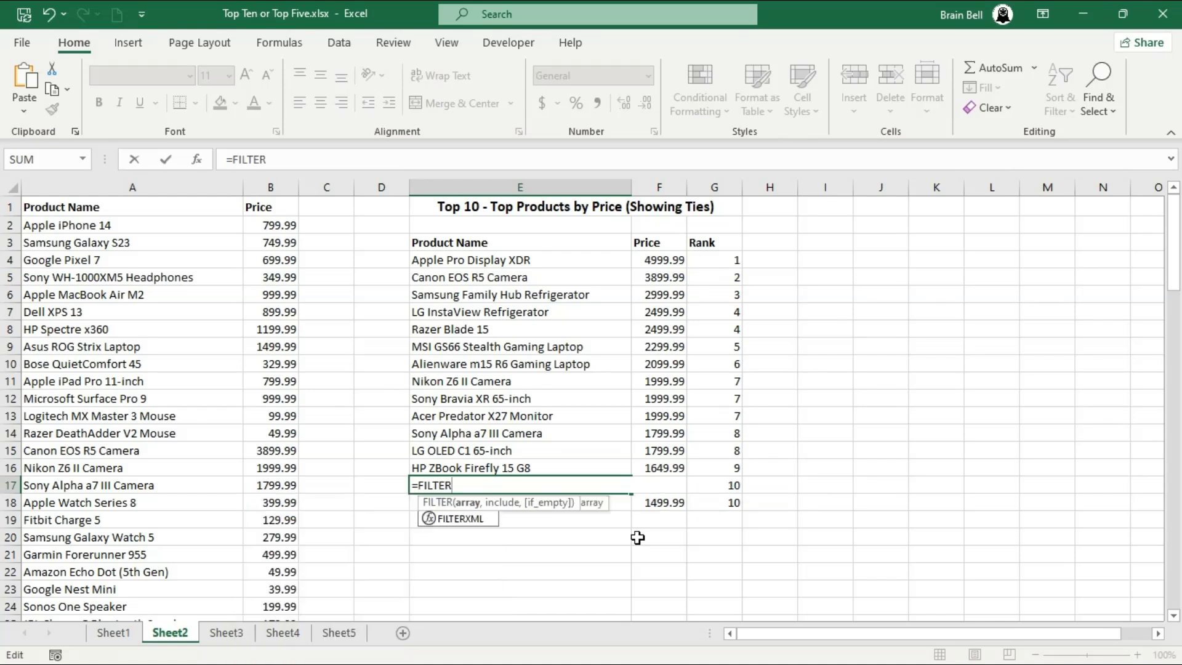
{"action": "type", "text": "(A"}
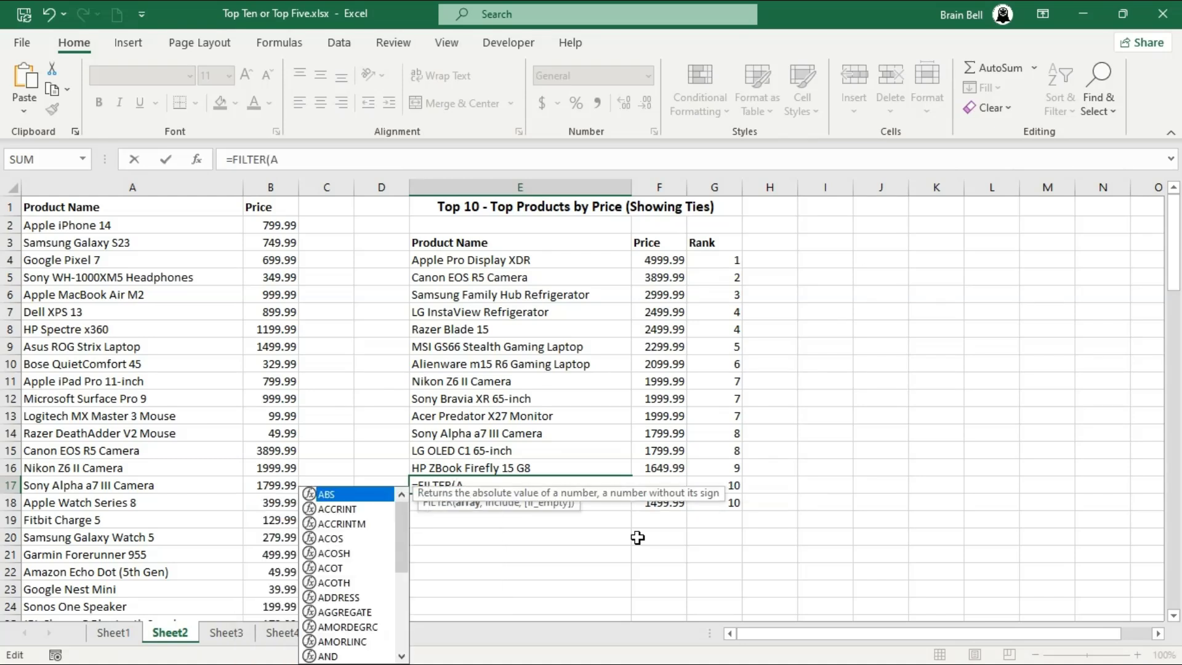
{"action": "type", "text": "2:A102"}
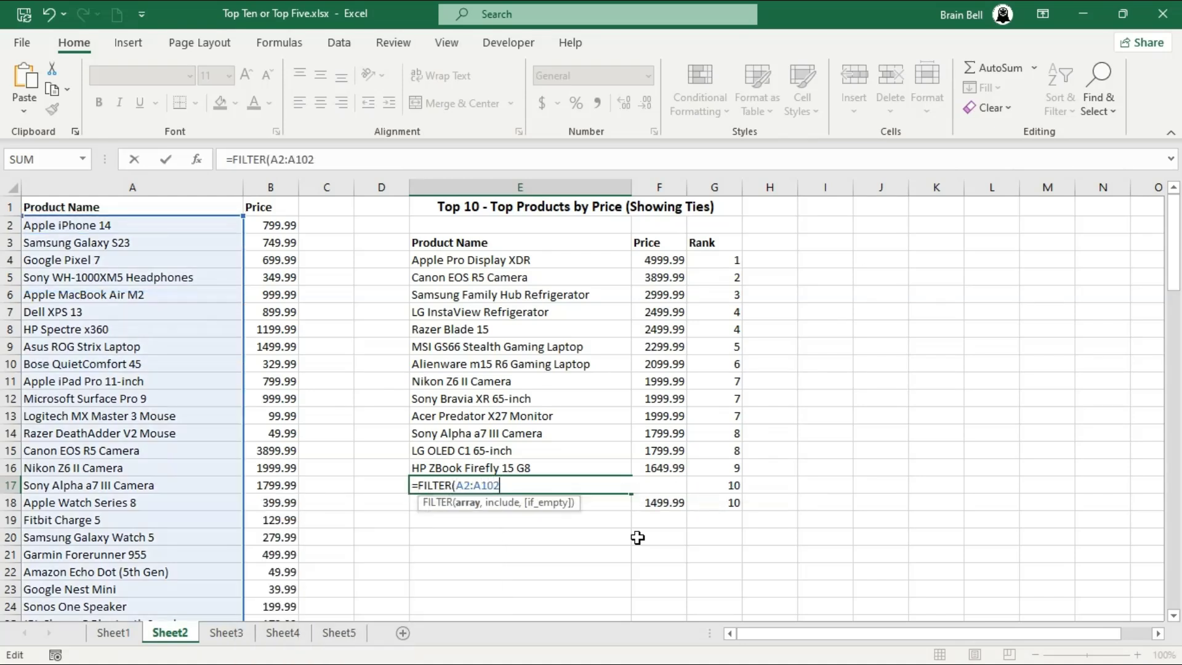
{"action": "type", "text": ", B2:B102"}
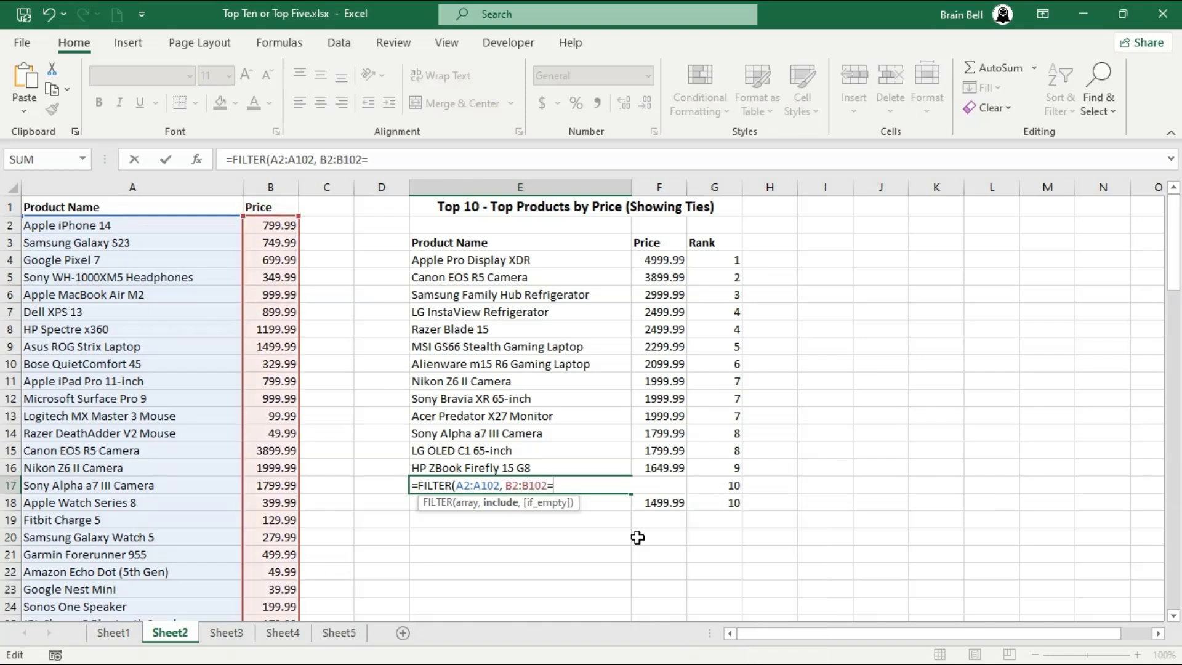
{"action": "type", "text": "=F"}
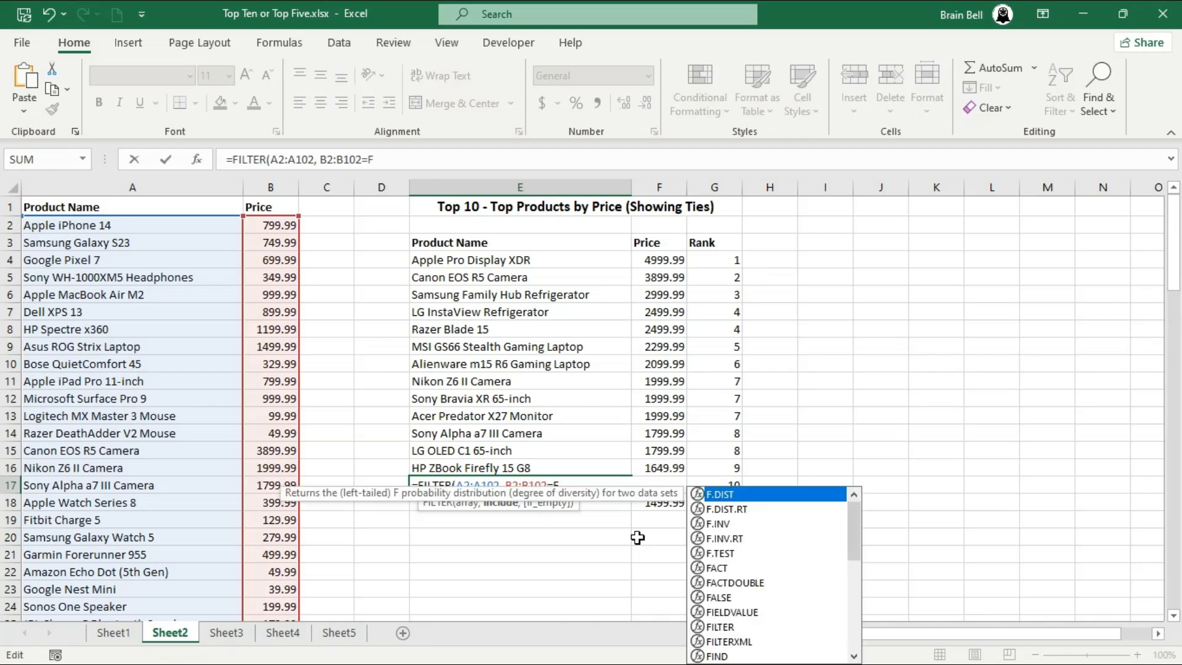
{"action": "type", "text": "17"}
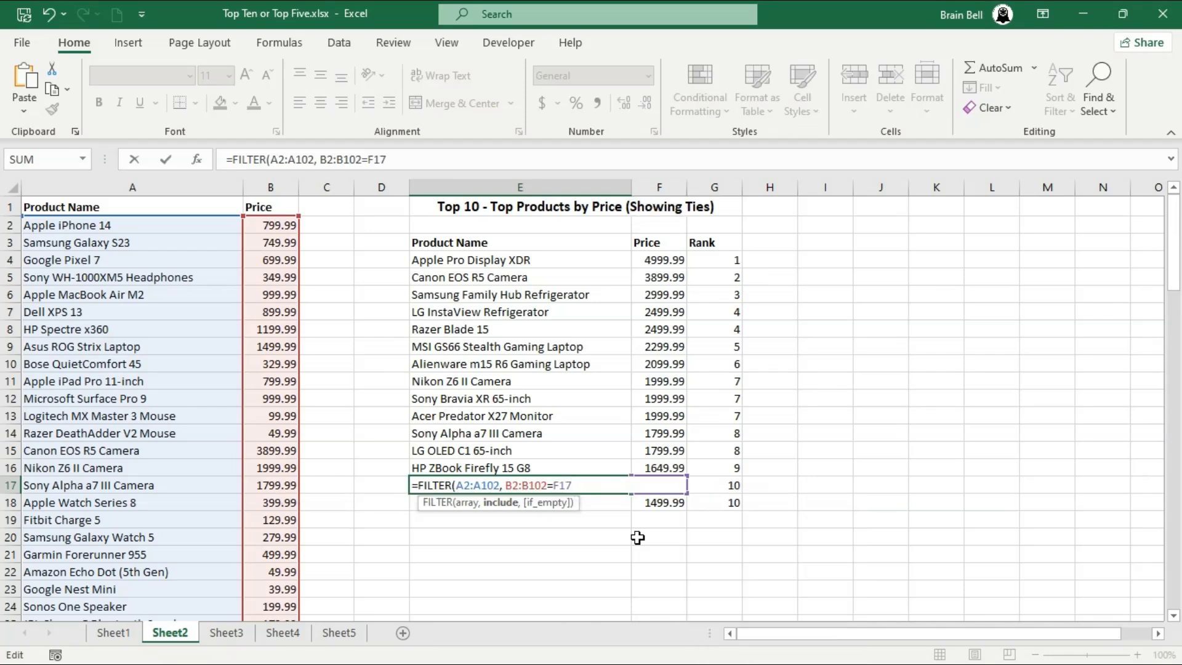
{"action": "type", "text": ")"}
{"action": "key", "text": "Return"}
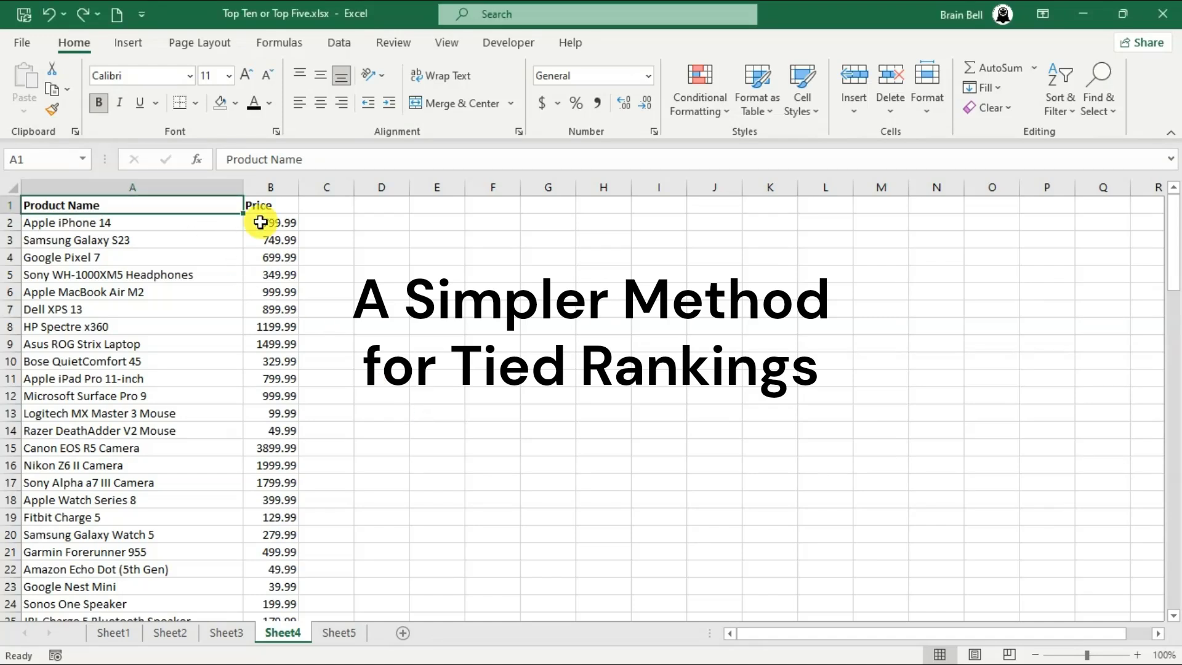
- Sort Sheet4 by price largest to smallest, putting Apple Pro Display XDR at 4999.99 on top
{"action": "left_click", "coordinate": [260, 222]}
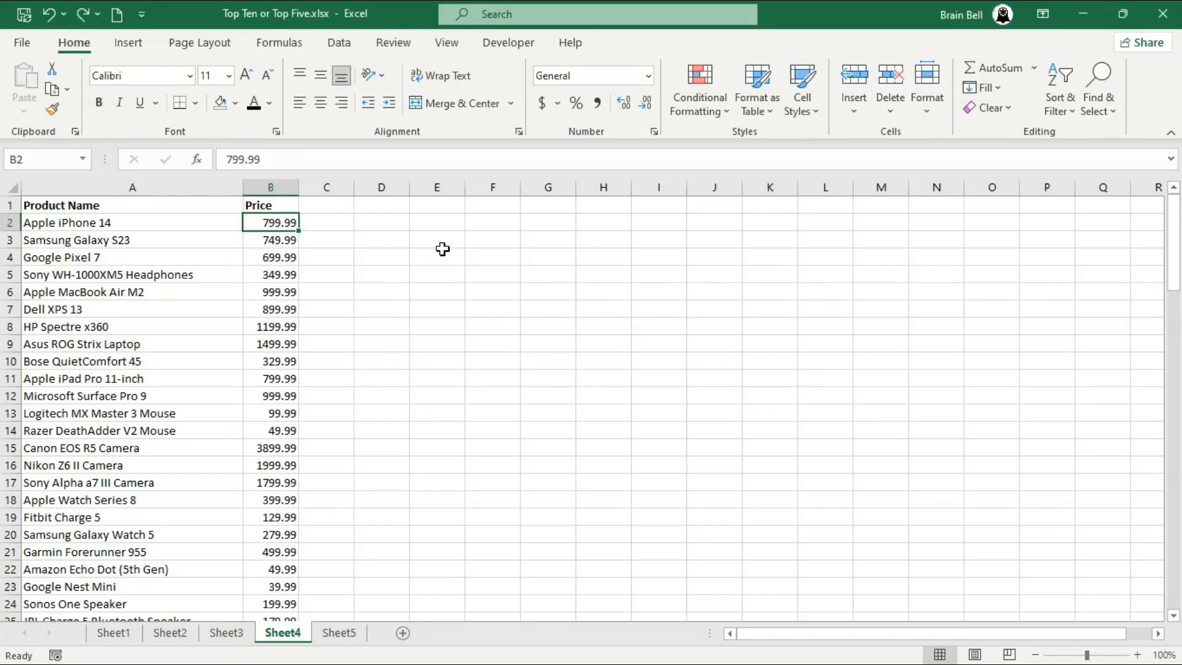
{"action": "left_click", "coordinate": [1069, 111]}
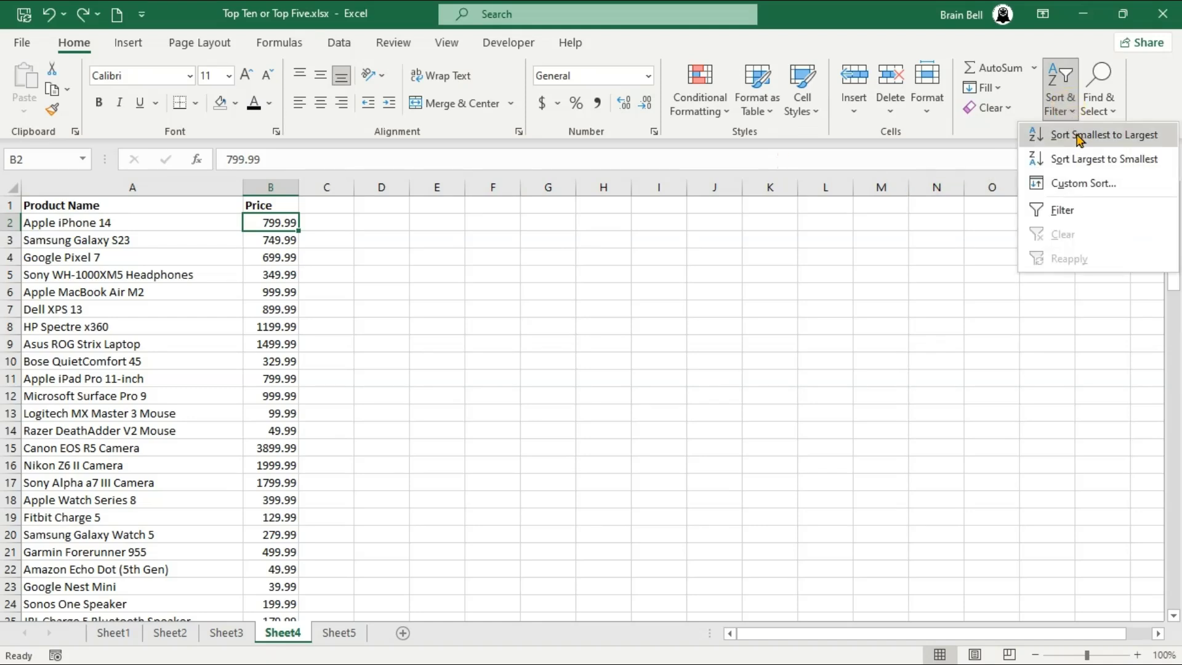
{"action": "left_click", "coordinate": [1133, 165]}
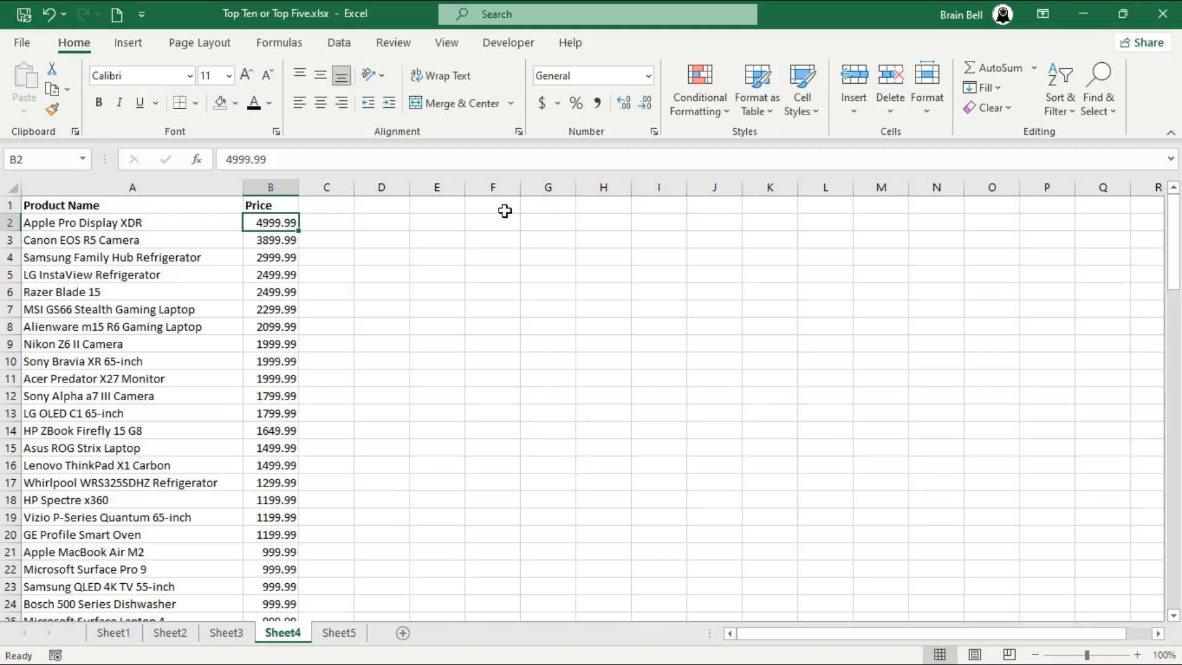
{"action": "left_click", "coordinate": [336, 206]}
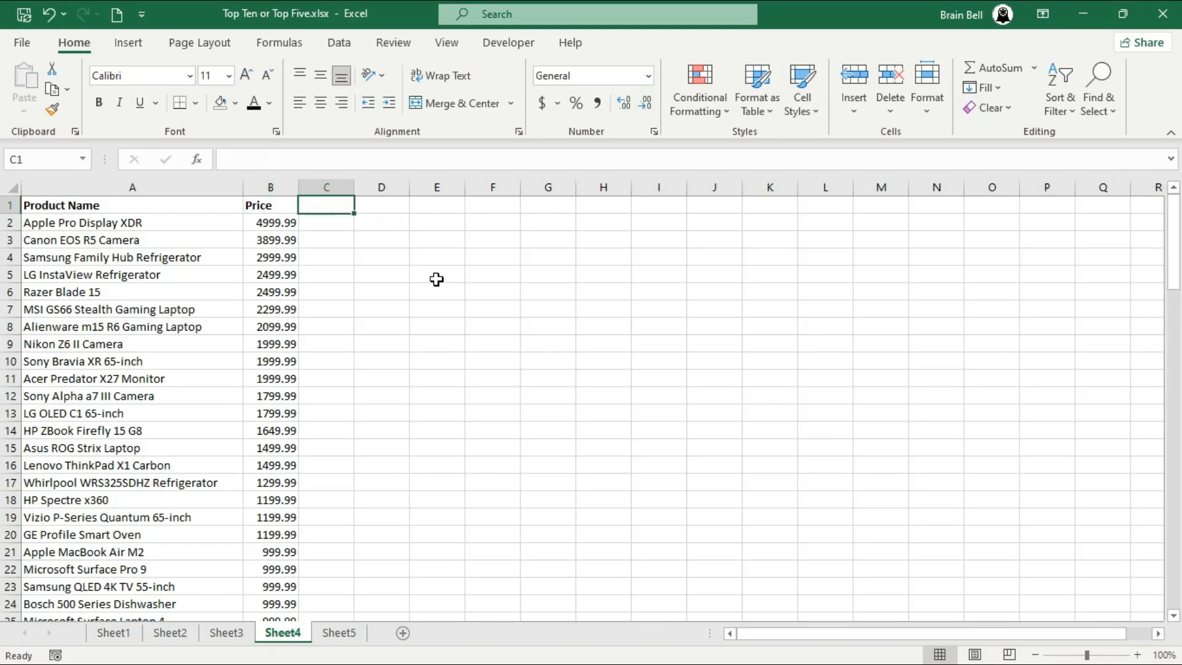
- Add a Rank header in C1 and enter 1 in C2
{"action": "type", "text": "Rank"}
{"action": "key", "text": "Return"}
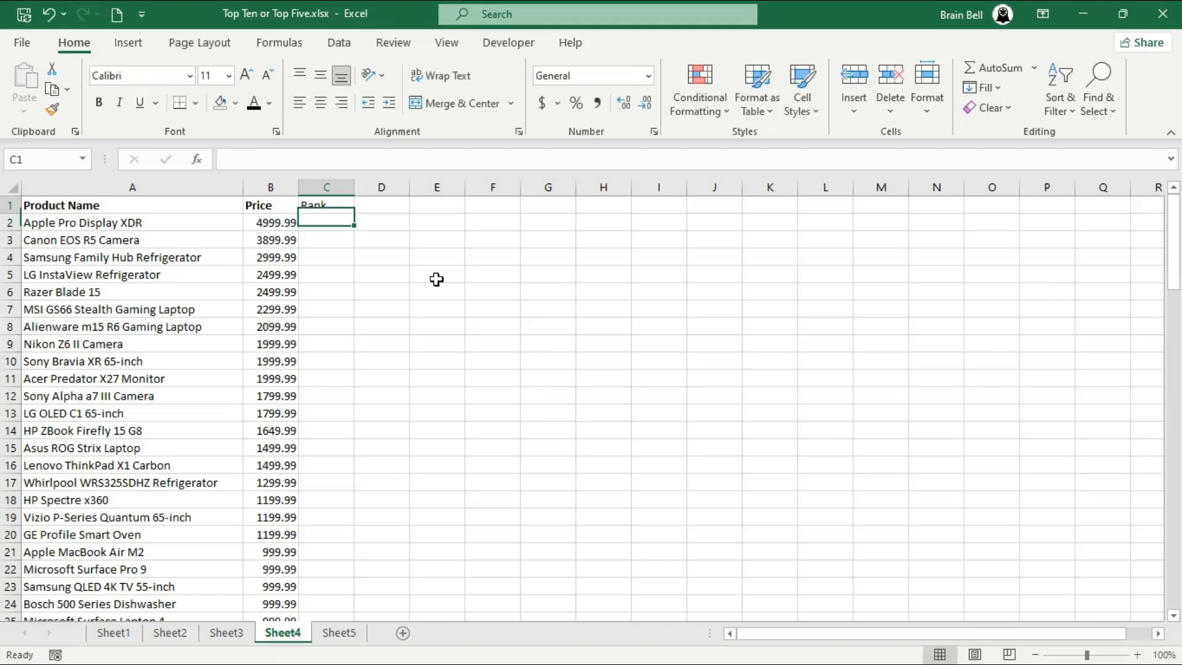
{"action": "key", "text": "Up"}
{"action": "key", "text": "Down"}
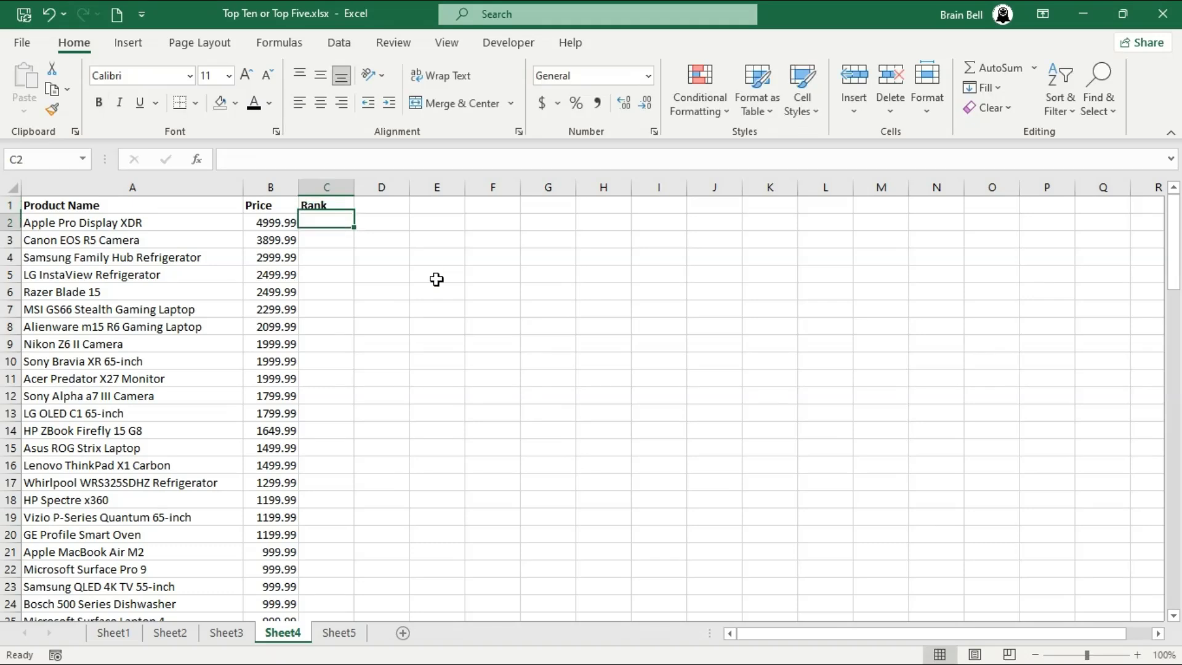
{"action": "type", "text": "1"}
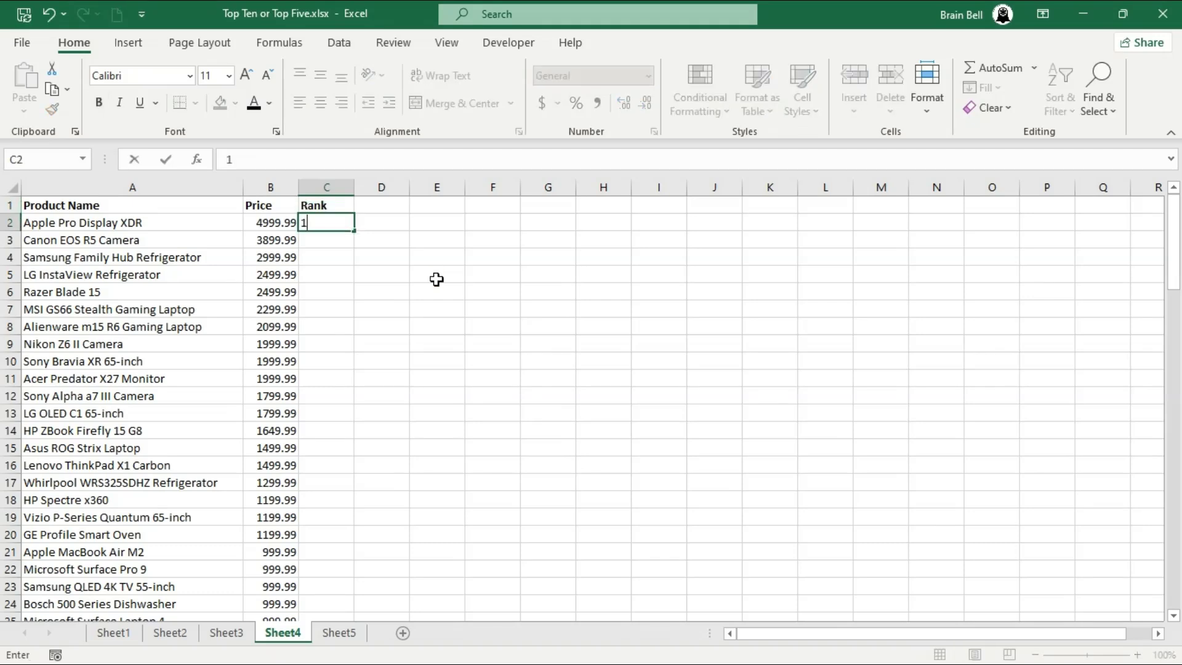
{"action": "key", "text": "Return"}
- Enter =IF(B3=B2,C2,C2+1) in C3 so the second product gets rank 2
{"action": "type", "text": "=if"}
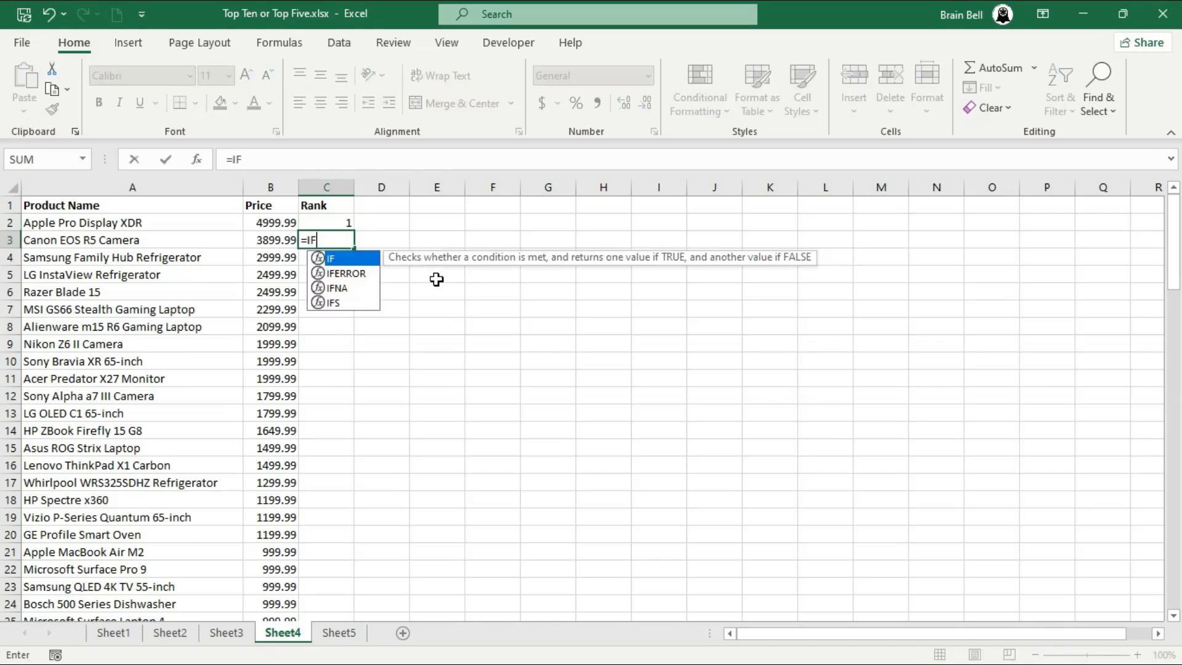
{"action": "key", "text": "Tab"}
{"action": "key", "text": "Left"}
{"action": "type", "text": "="}
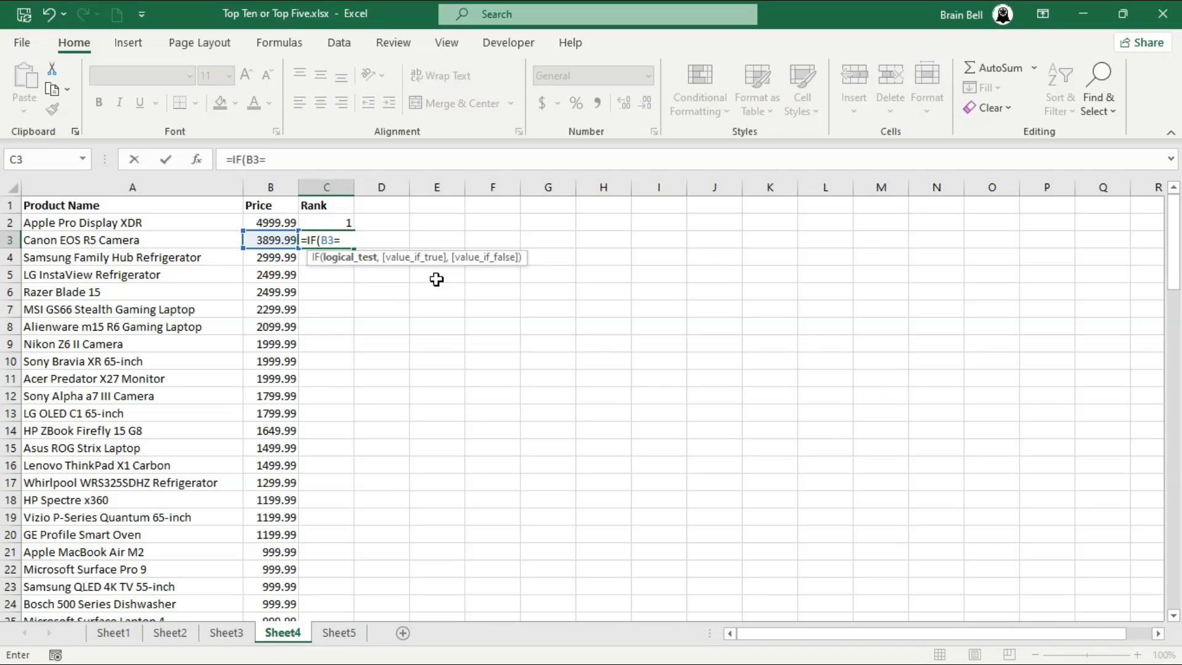
{"action": "key", "text": "Up"}
{"action": "key", "text": "Left"}
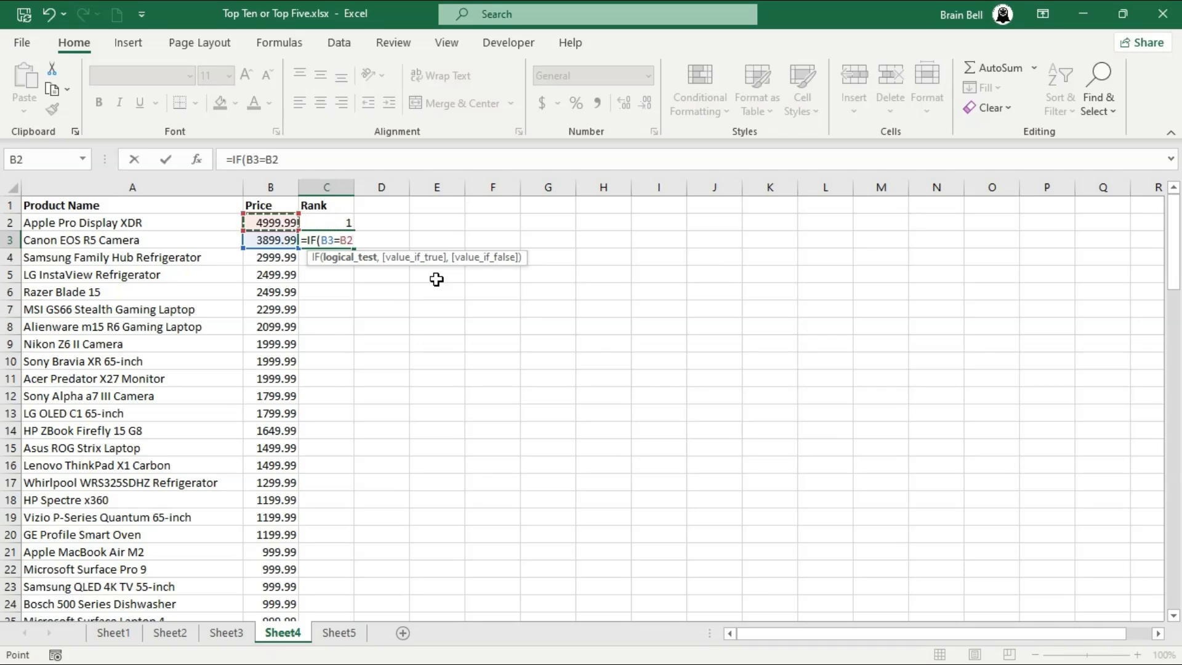
{"action": "type", "text": ","}
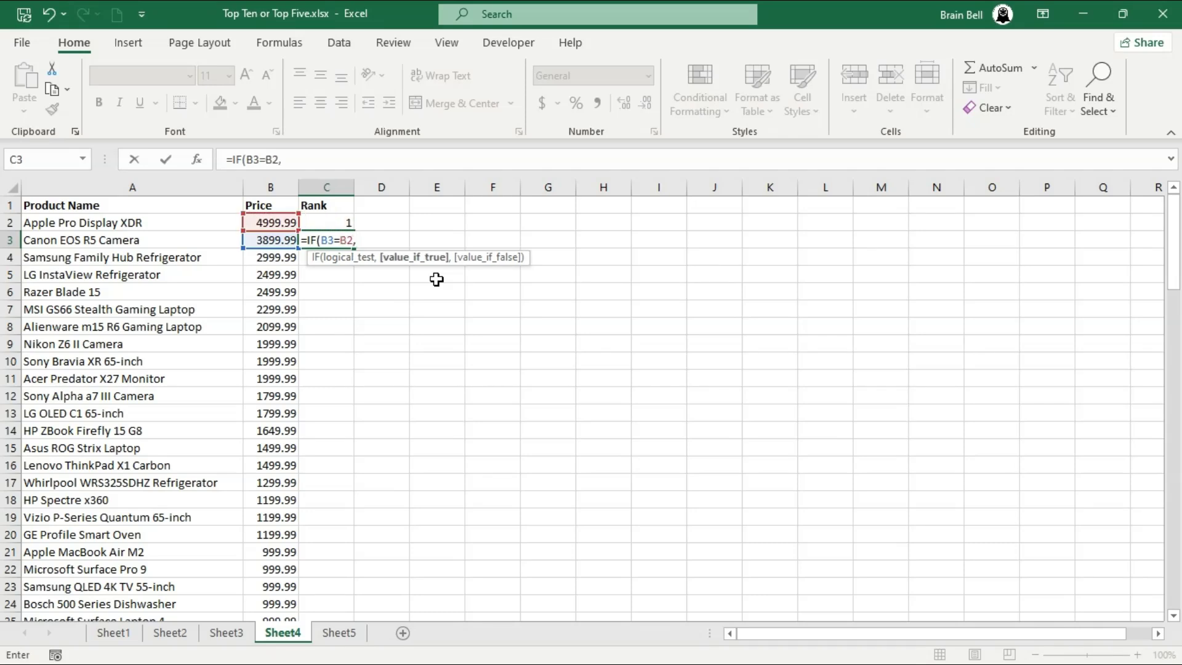
{"action": "key", "text": "Up"}
{"action": "type", "text": ","}
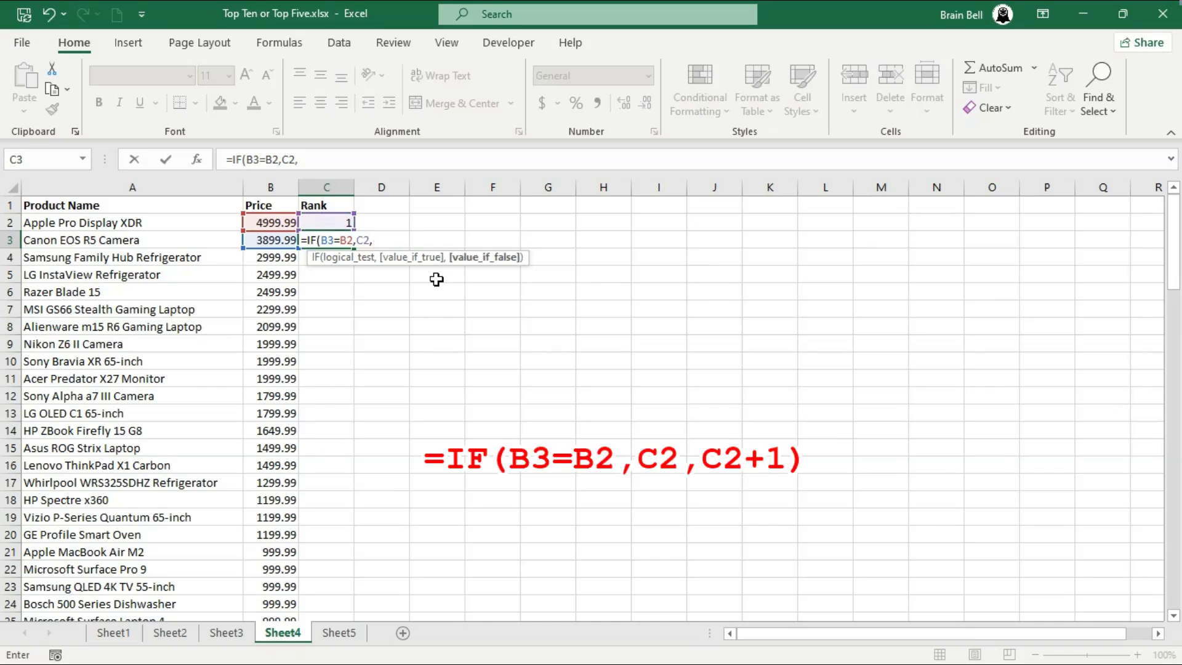
{"action": "type", "text": "C2"}
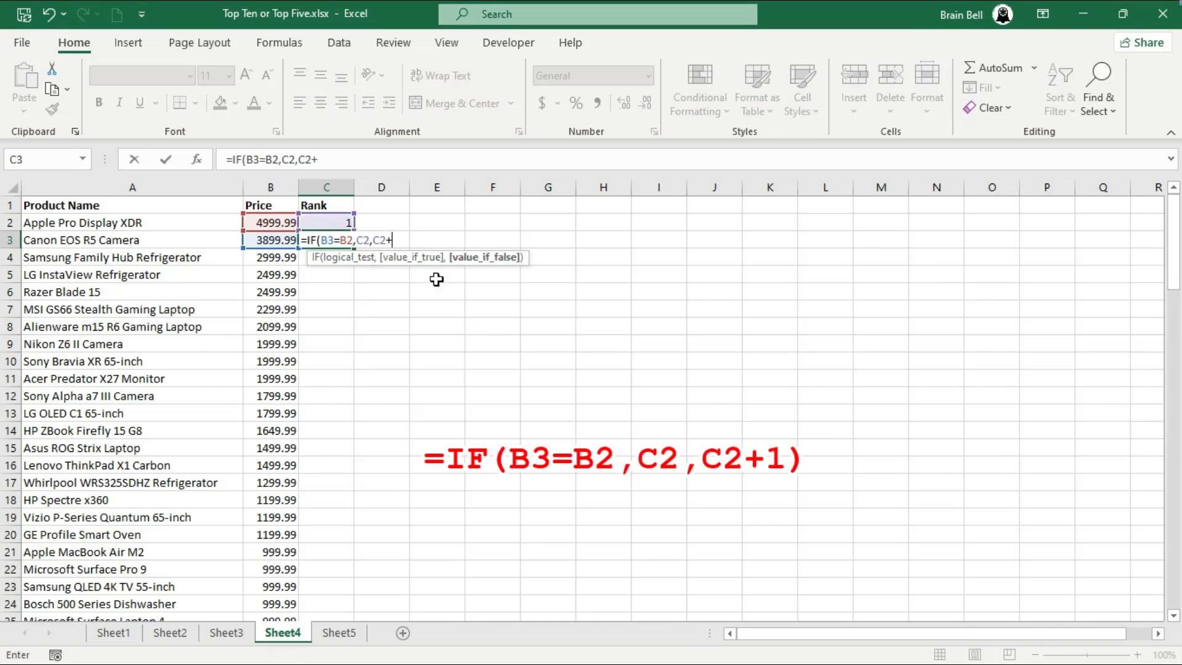
{"action": "type", "text": "+1)"}
{"action": "key", "text": "Return"}
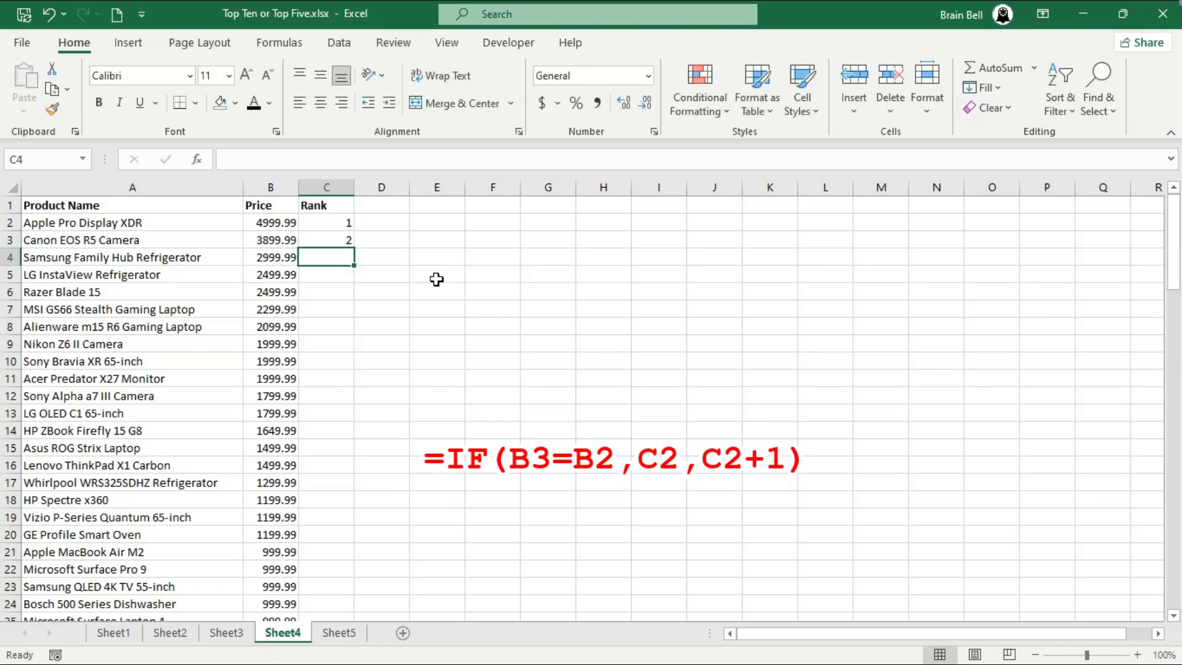
{"action": "key", "text": "Up"}
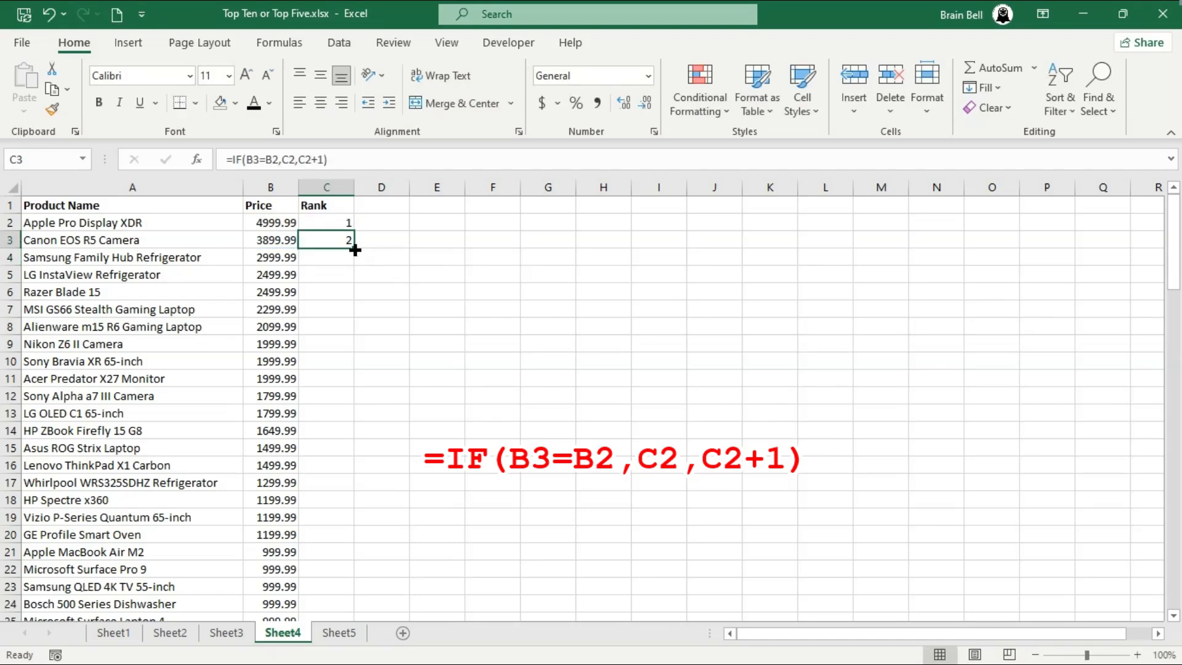
- Fill C3's rank formula down to C19 and check the tied rank-4, 1999.99 and rank-10 rows
{"action": "left_click_drag", "start_coordinate": [354, 249], "coordinate": [349, 528]}
{"action": "left_click", "coordinate": [449, 517]}
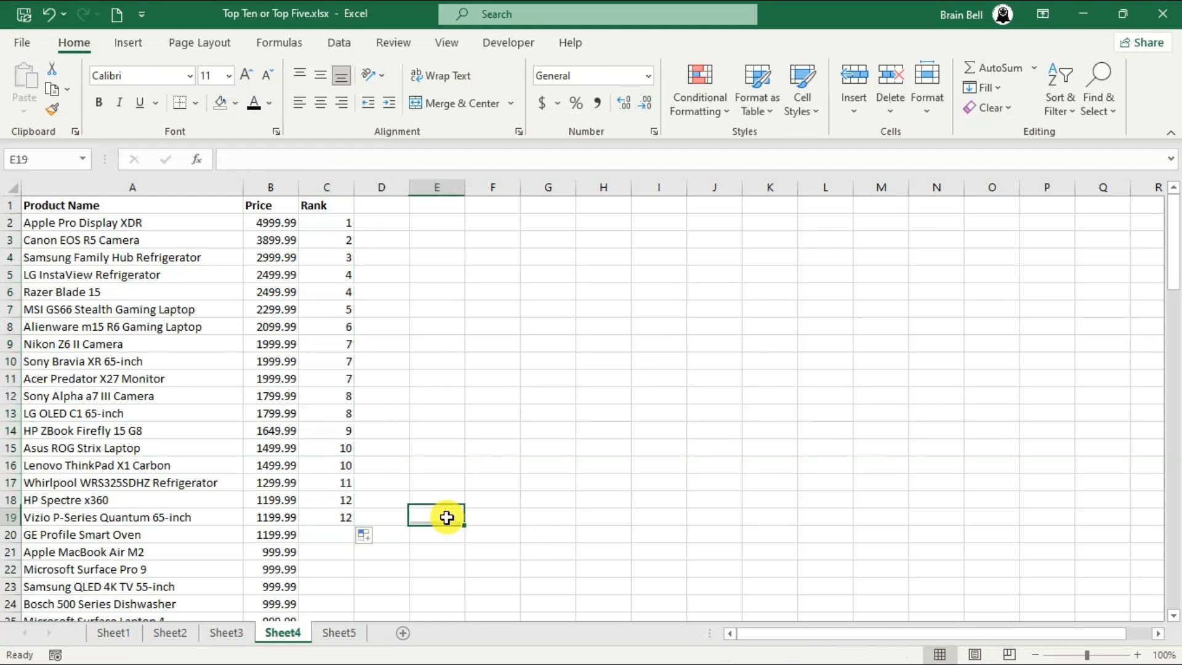
{"action": "key", "text": "Up"}
{"action": "key", "text": "Up"}
{"action": "key", "text": "Up"}
{"action": "key", "text": "Up"}
{"action": "key", "text": "Up"}
{"action": "key", "text": "Up"}
{"action": "key", "text": "Up"}
{"action": "key", "text": "Up"}
{"action": "key", "text": "Up"}
{"action": "key", "text": "Up"}
{"action": "key", "text": "Up"}
{"action": "key", "text": "Up"}
{"action": "key", "text": "Up"}
{"action": "key", "text": "Up"}
{"action": "key", "text": "Up"}
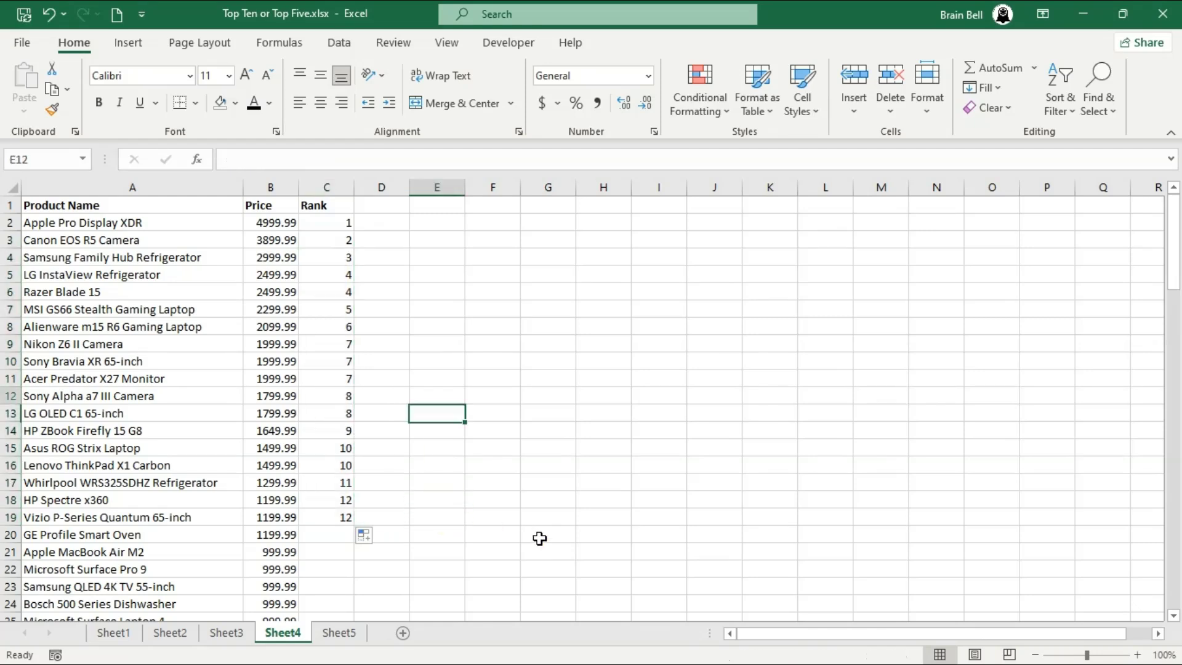
{"action": "key", "text": "Left"}
{"action": "key", "text": "Left"}
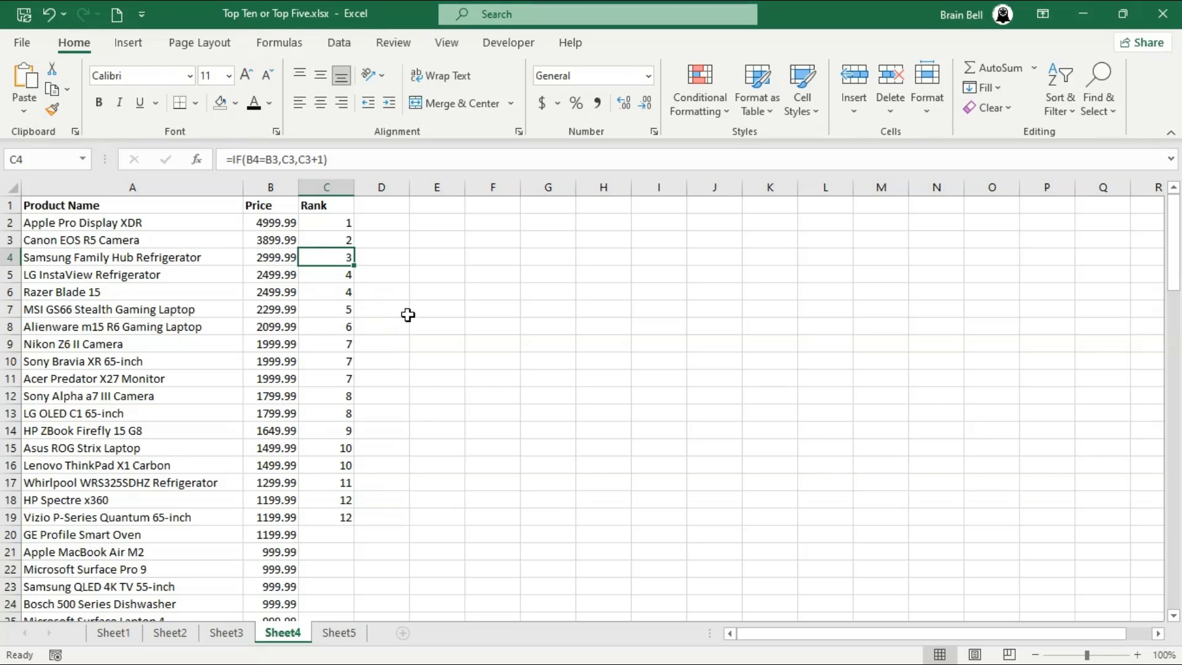
{"action": "left_click_drag", "start_coordinate": [271, 276], "coordinate": [337, 297]}
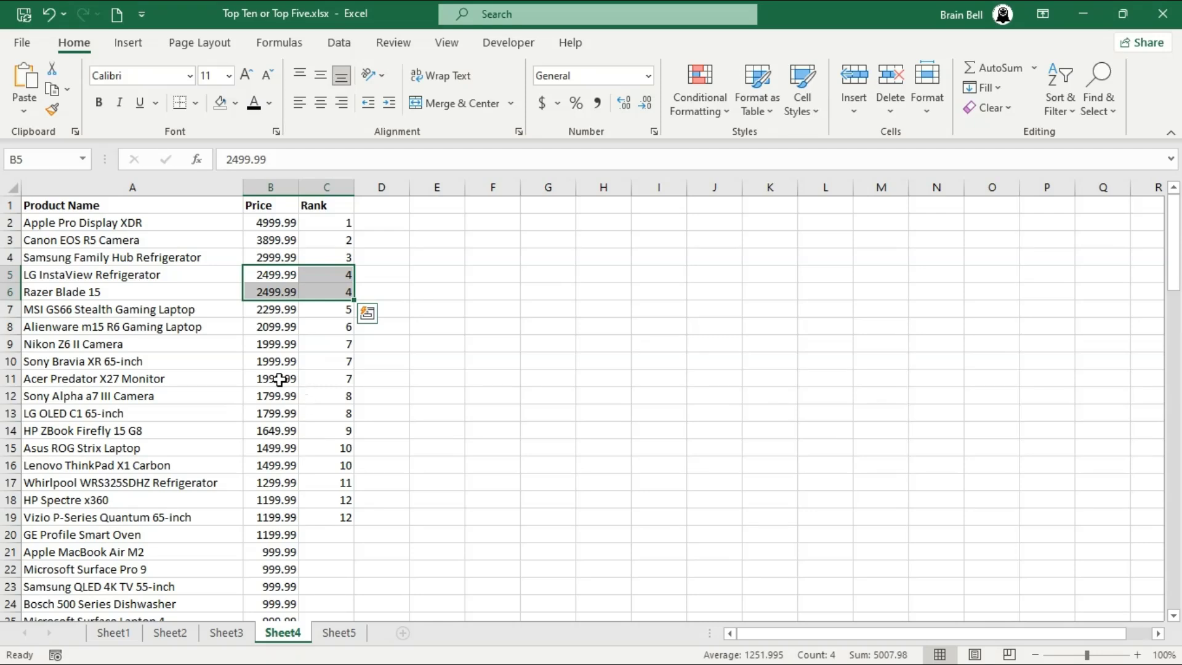
{"action": "left_click_drag", "start_coordinate": [269, 343], "coordinate": [313, 421]}
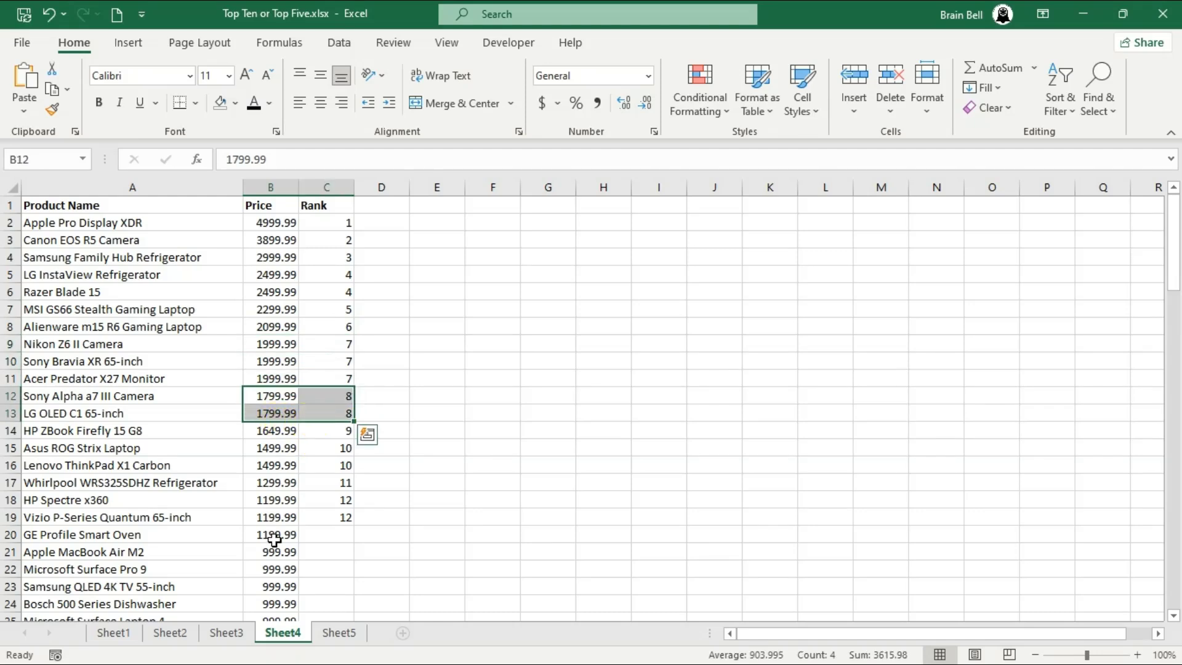
{"action": "left_click_drag", "start_coordinate": [265, 451], "coordinate": [324, 468]}
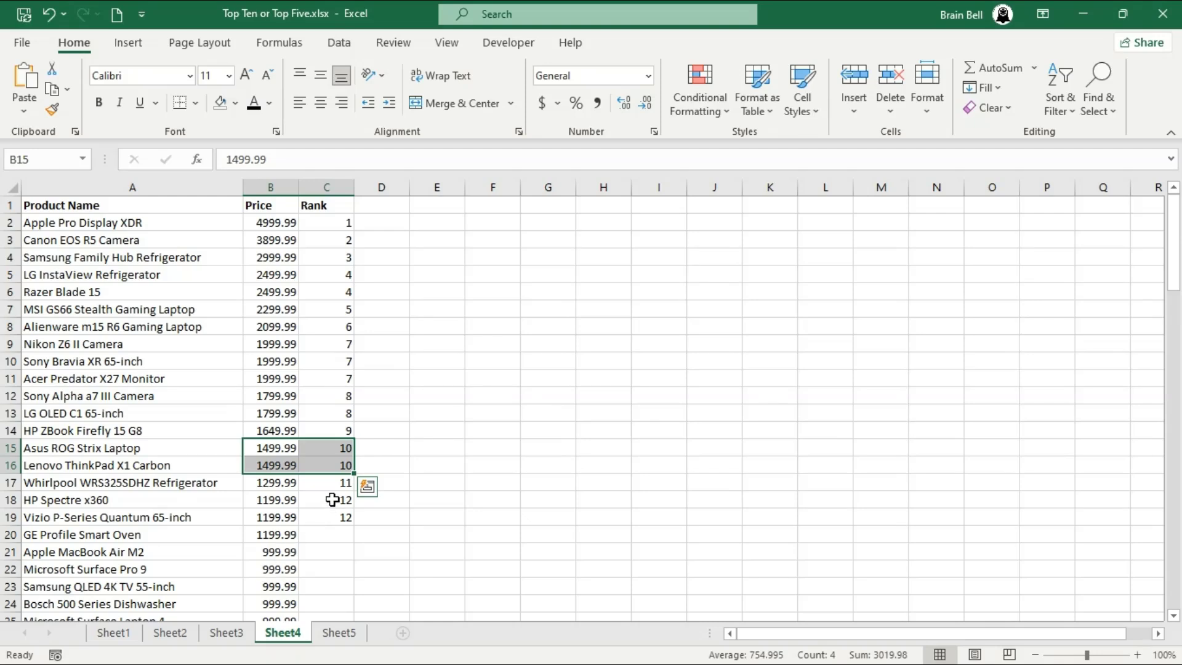